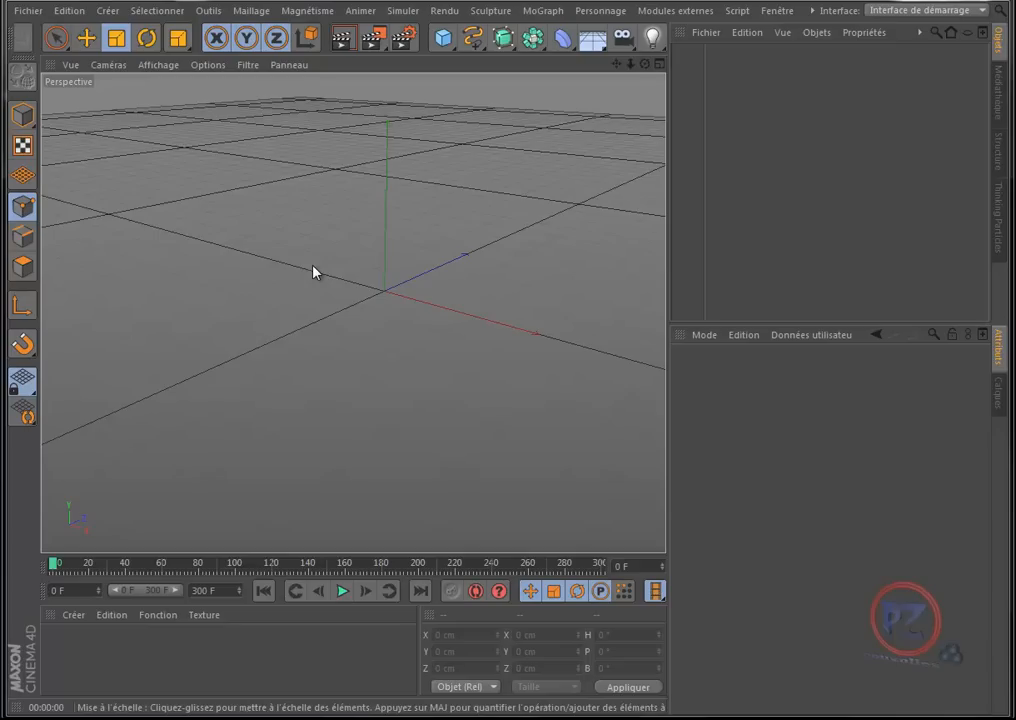
- Browse the content library's presets to the Simulation folder containing the Thinking Particles presets
click(998, 100)
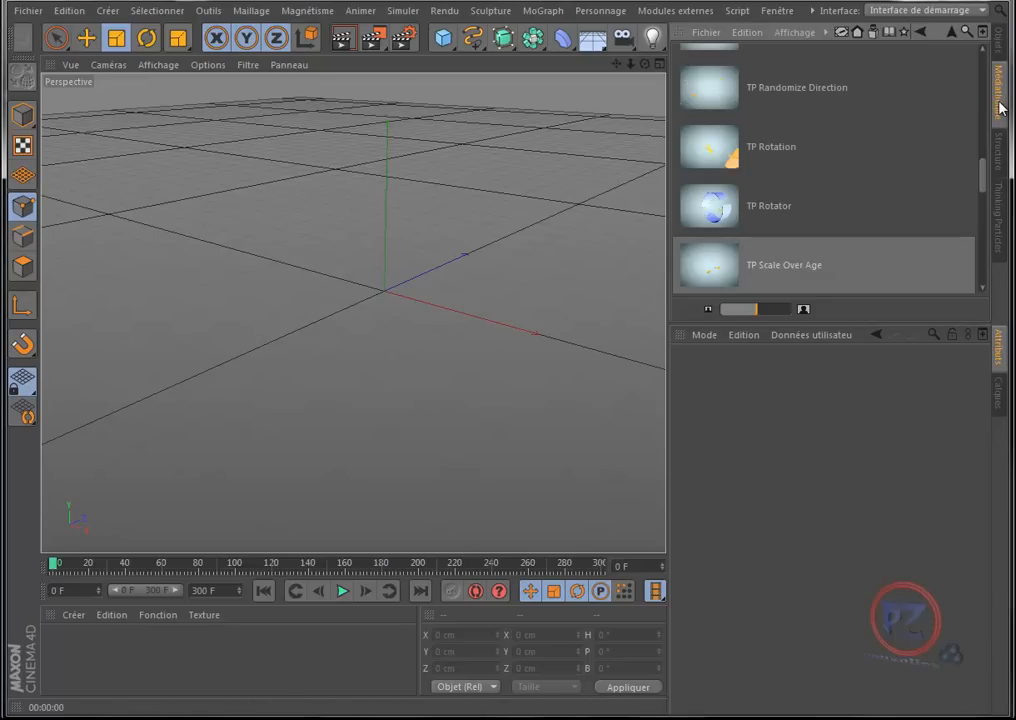
click(950, 33)
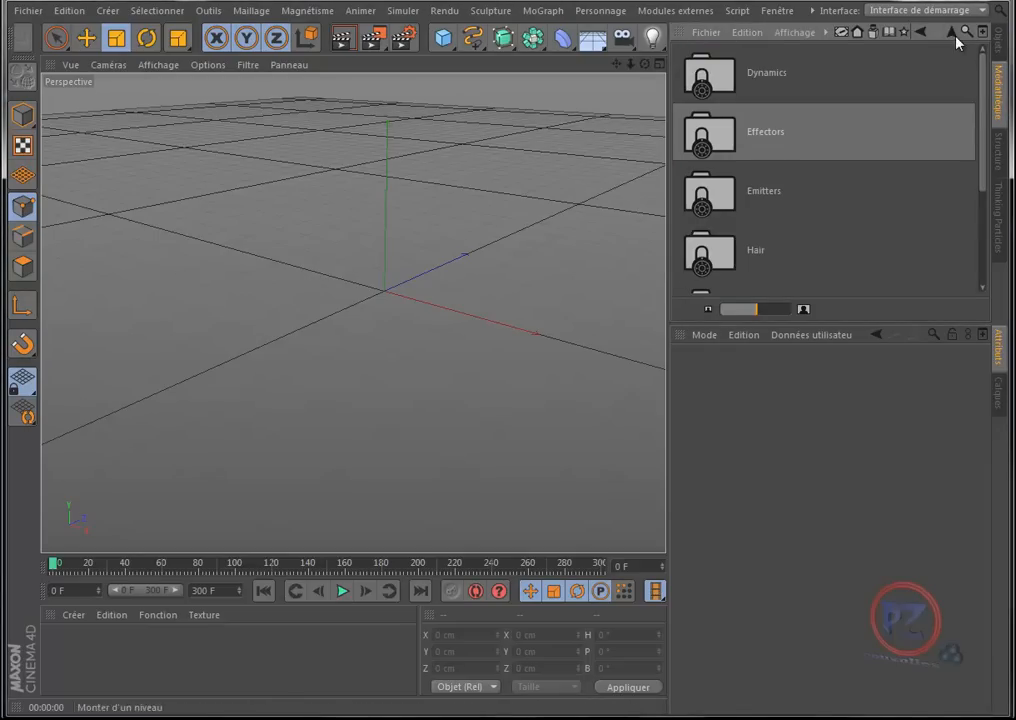
click(870, 33)
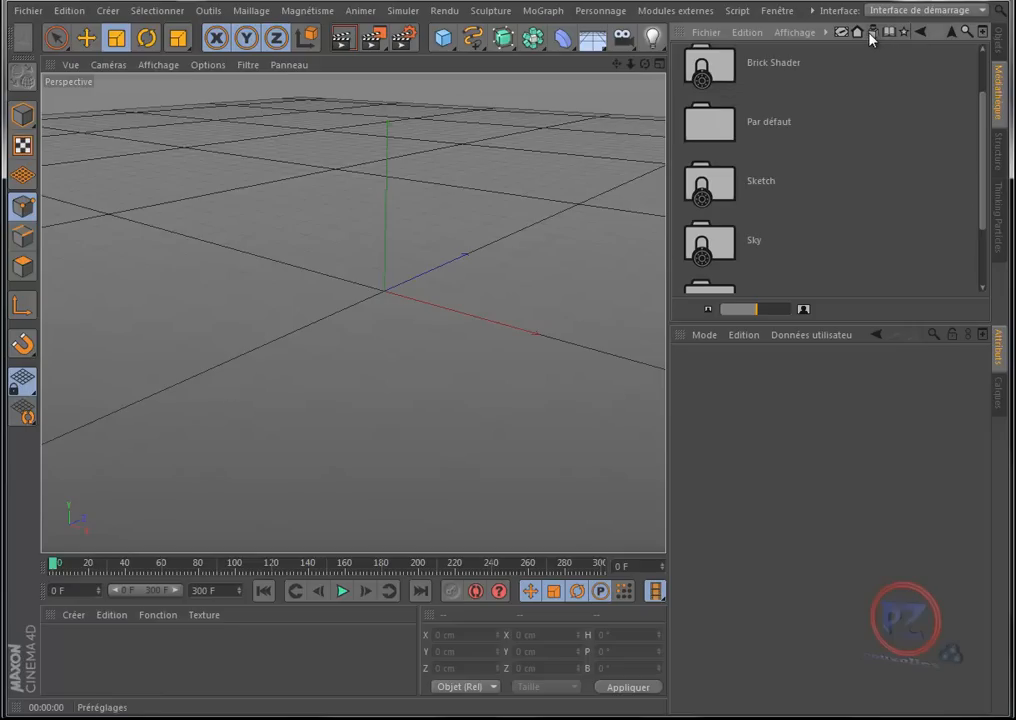
click(952, 33)
scroll(813, 210, down, 3)
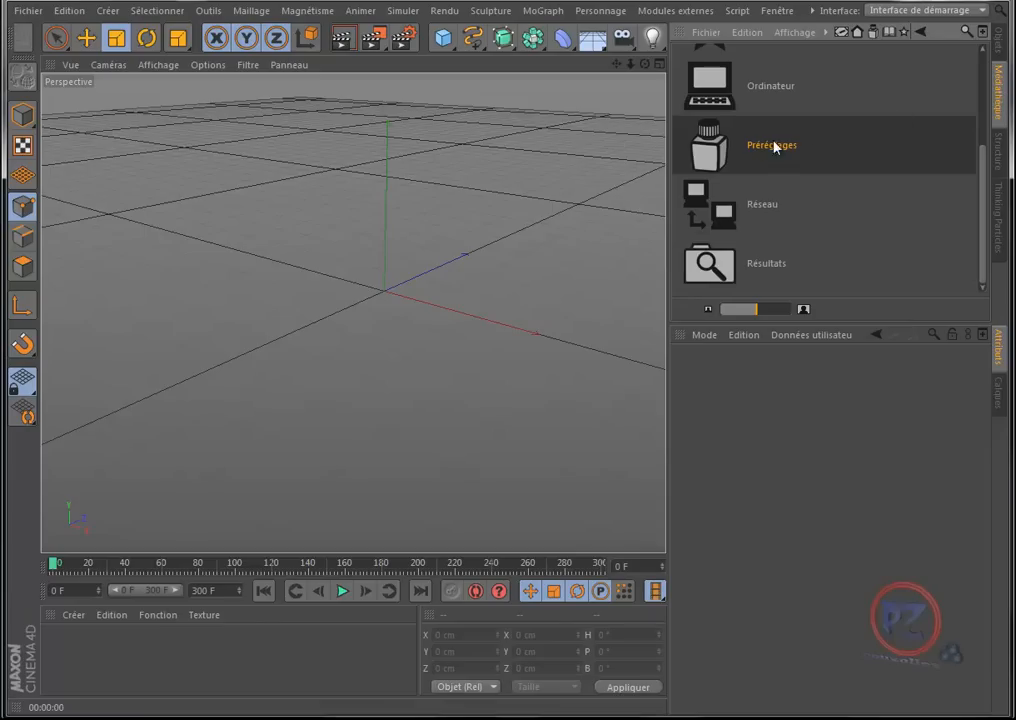
double_click(724, 150)
scroll(724, 150, down, 2)
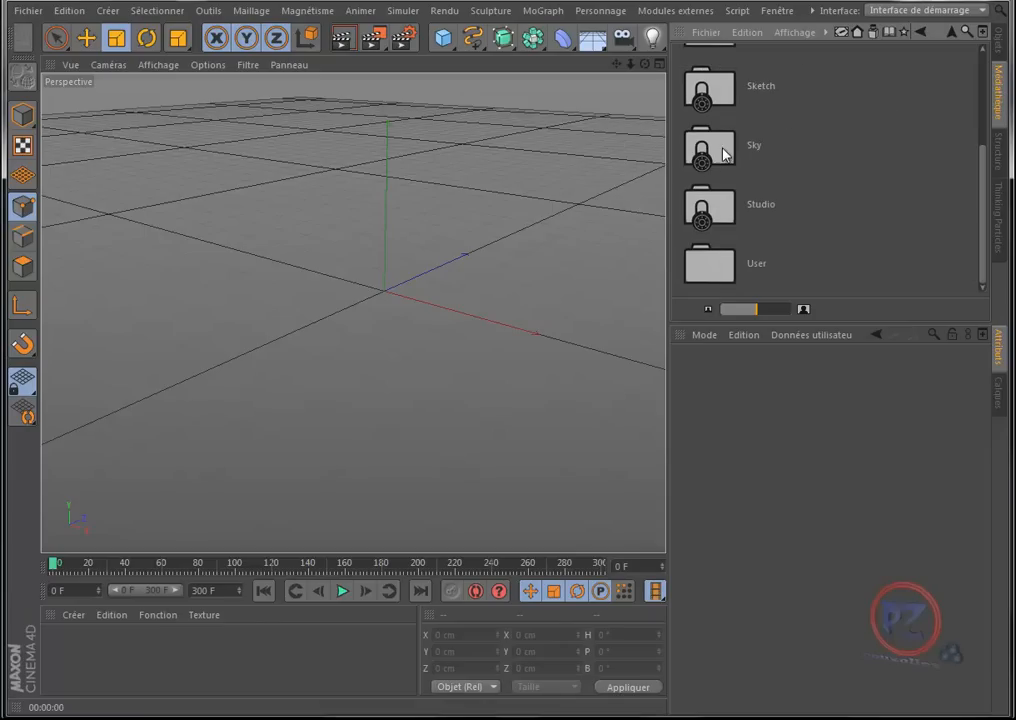
scroll(728, 205, down, 3)
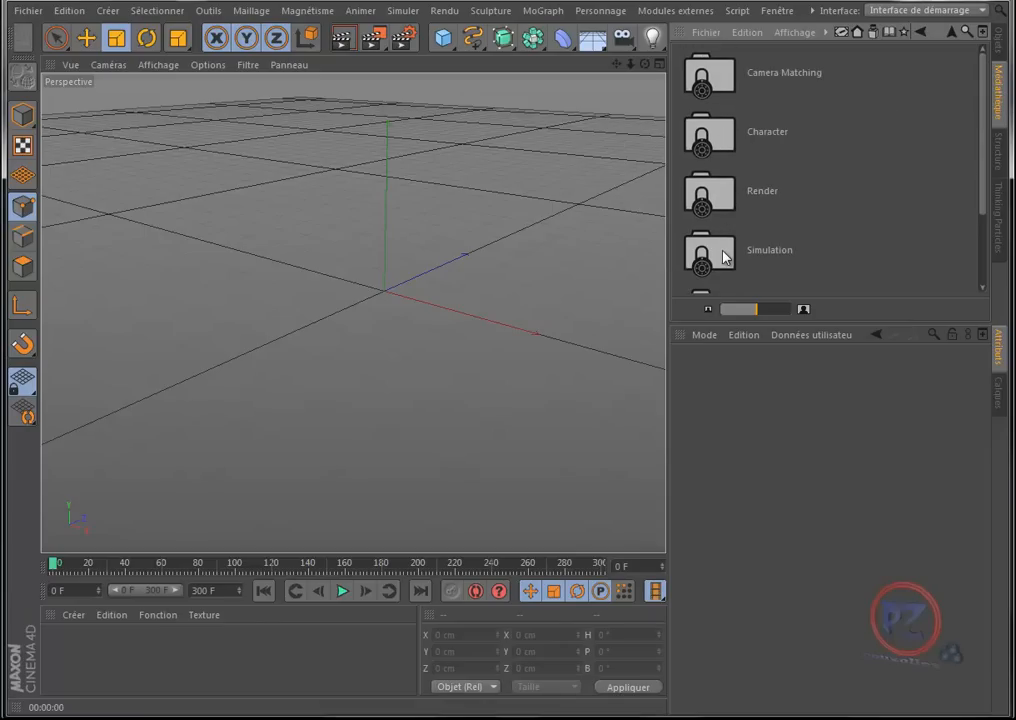
scroll(724, 255, down, 3)
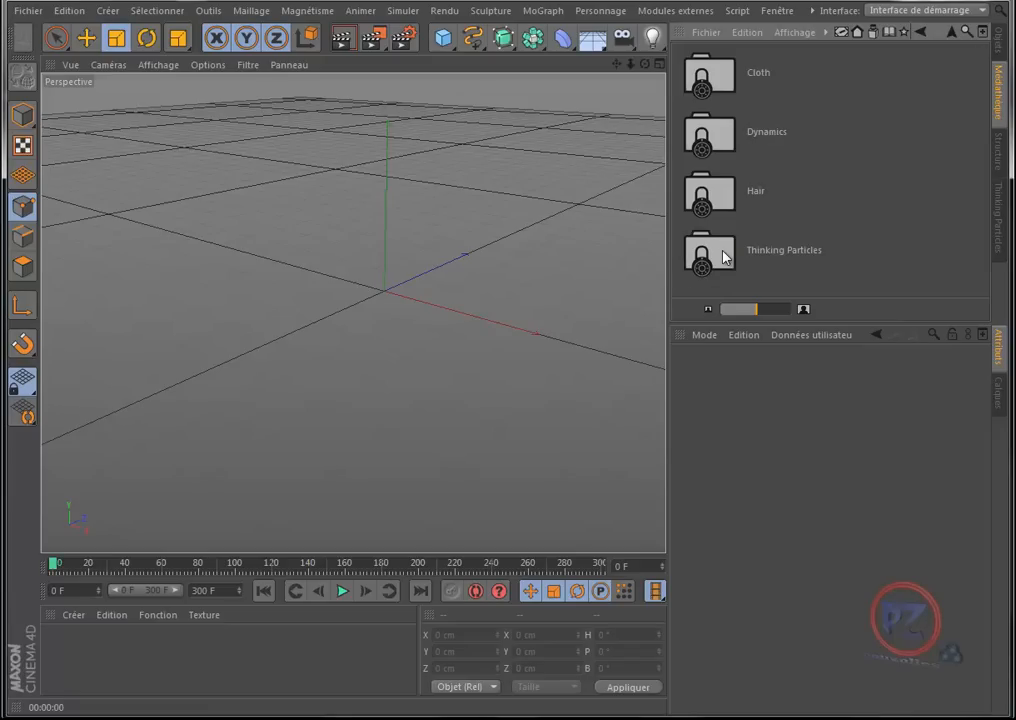
double_click(727, 142)
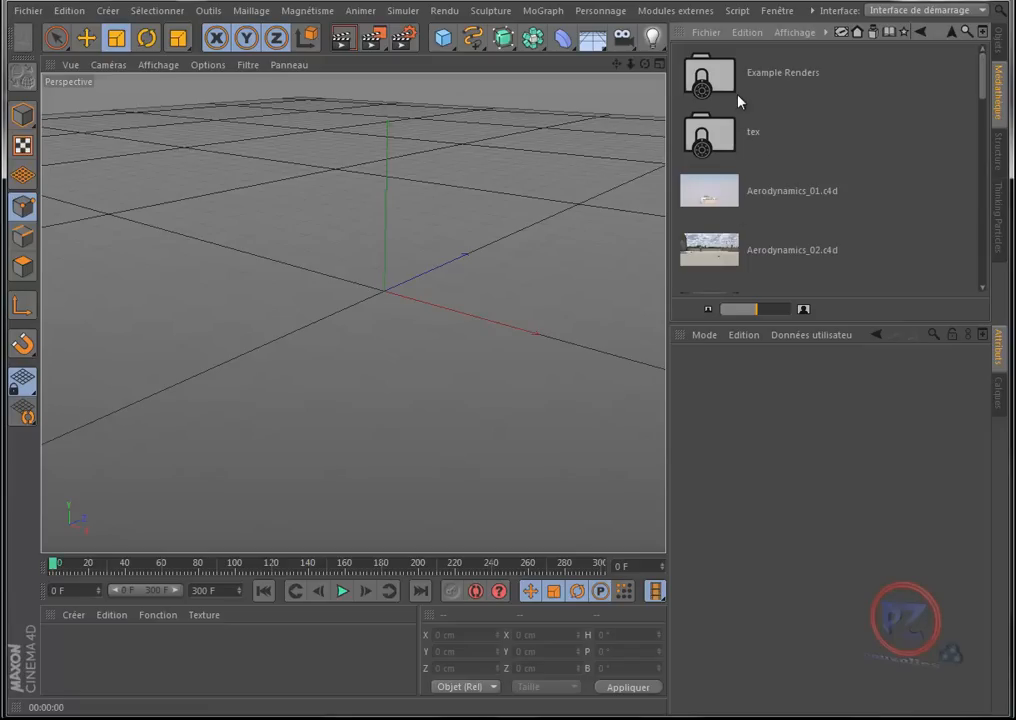
click(952, 31)
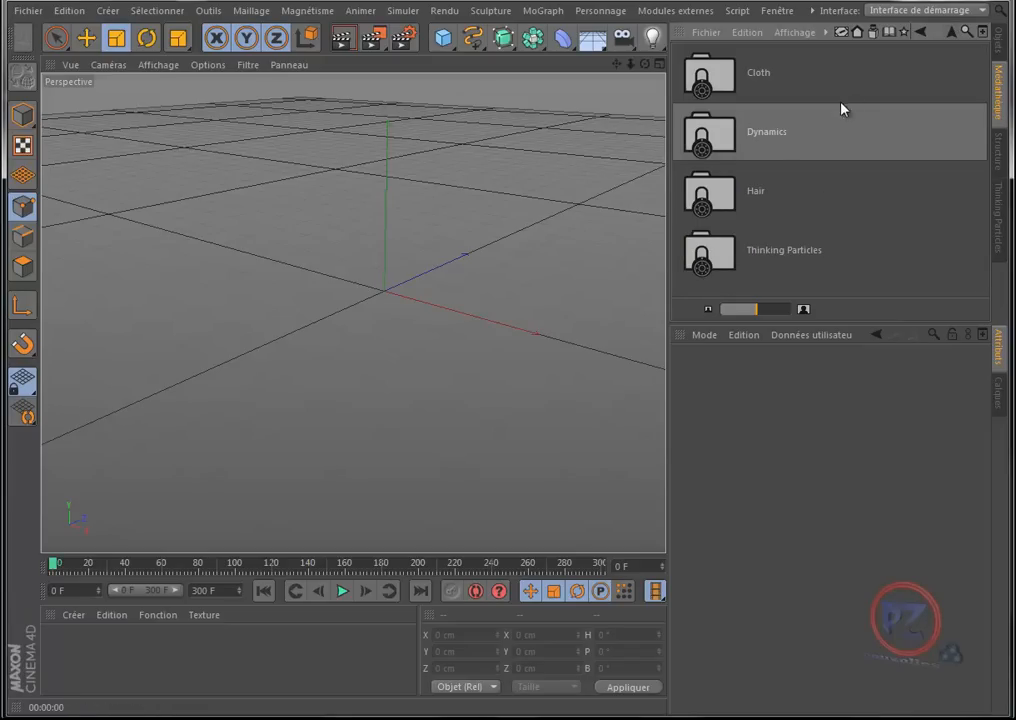
- Add the TP Surface Emitter preset from the Emitters folder of the Thinking Particles presets to the scene
double_click(704, 264)
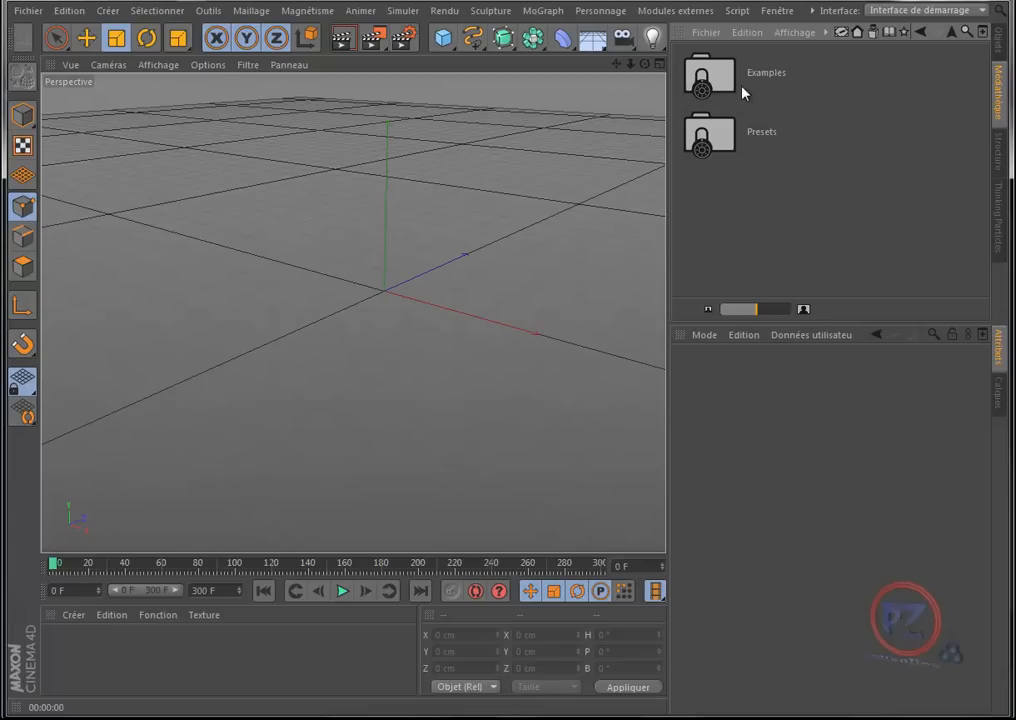
double_click(727, 142)
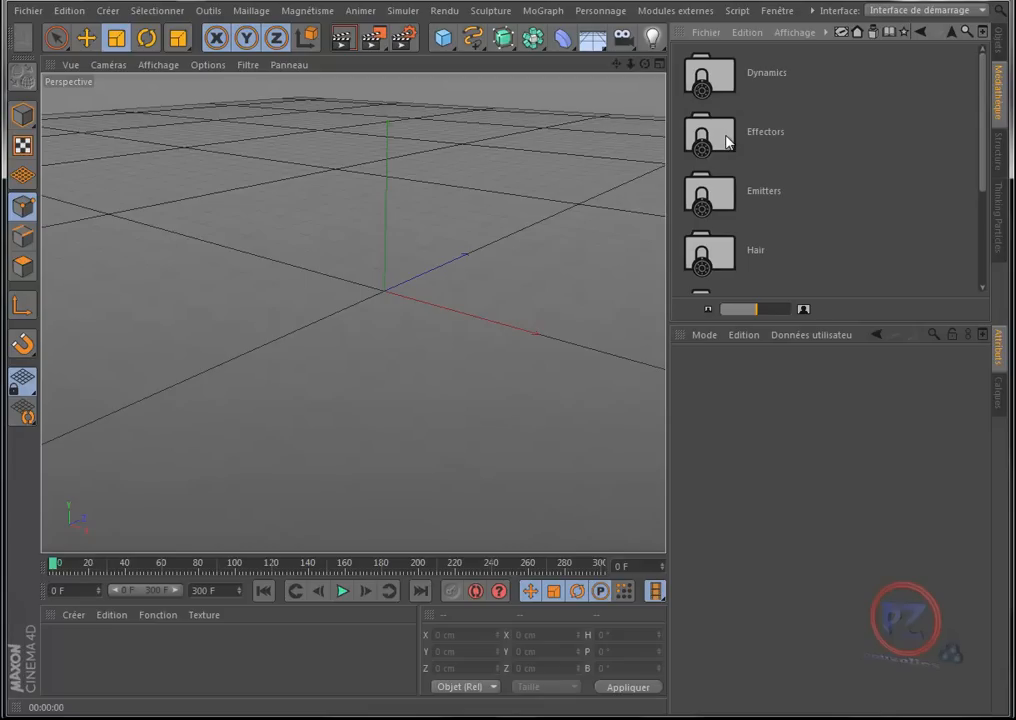
double_click(728, 192)
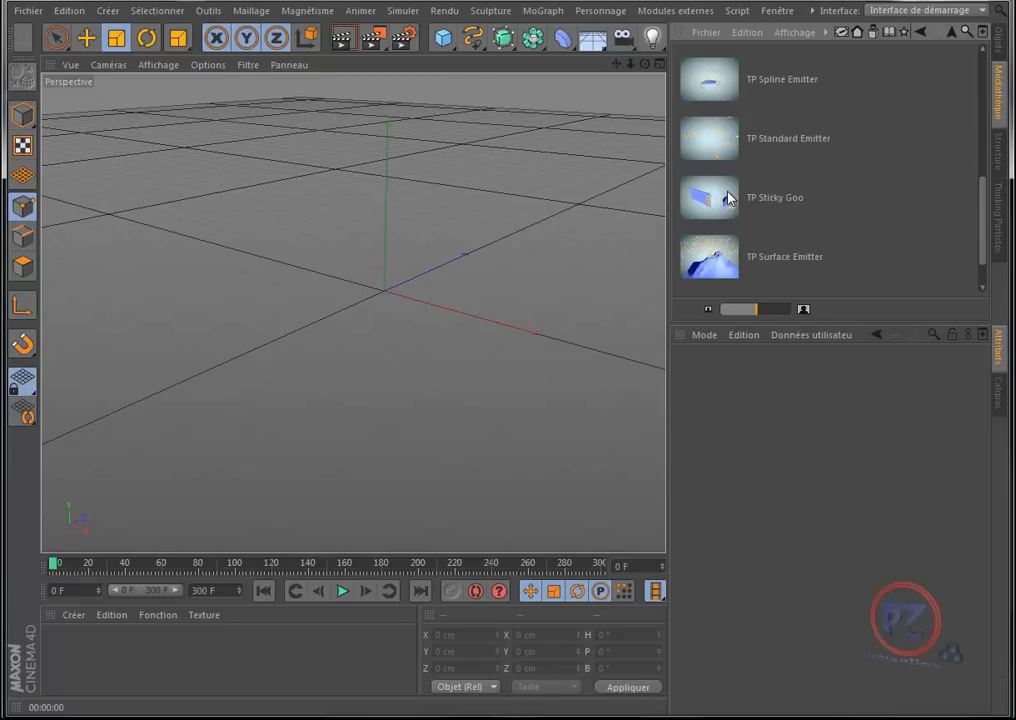
scroll(878, 167, down, 1)
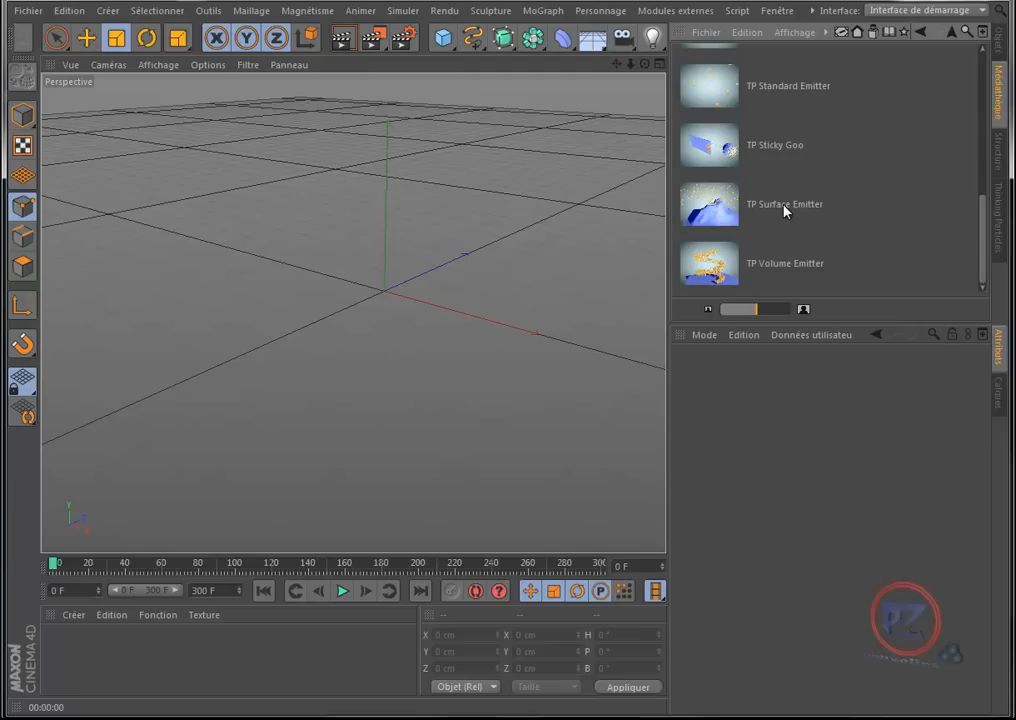
double_click(723, 209)
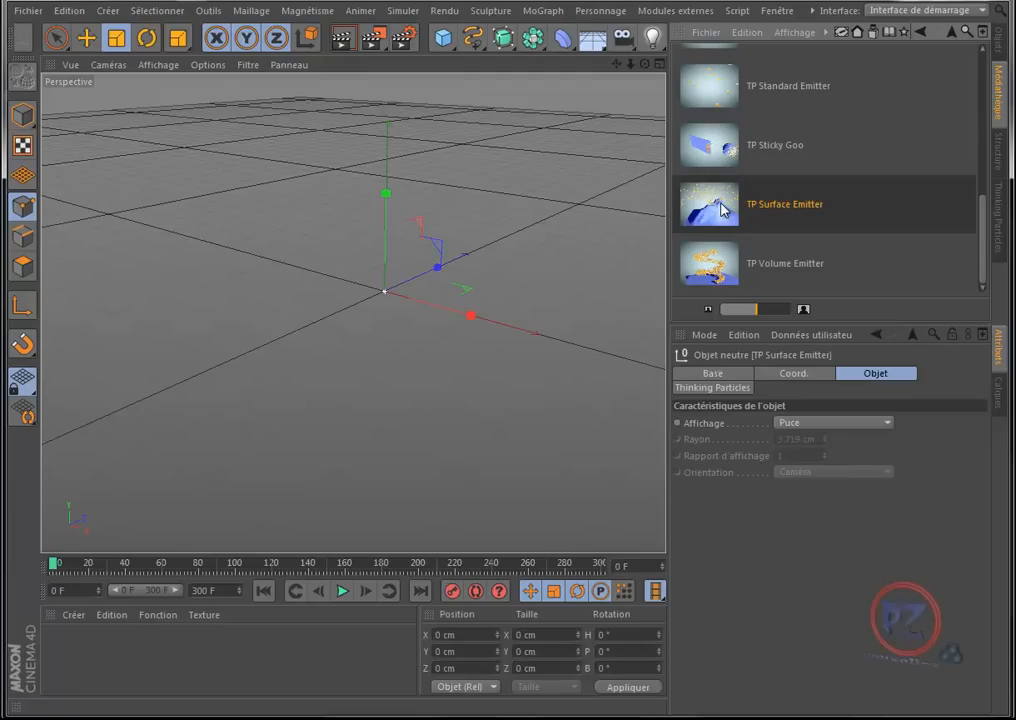
click(998, 45)
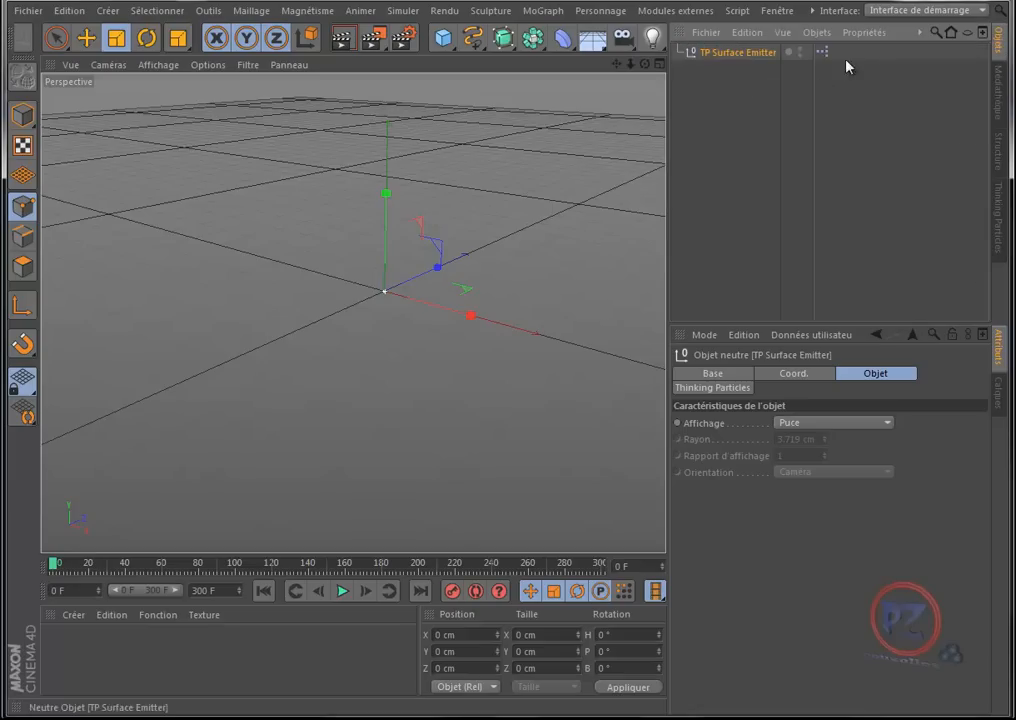
- Activate the Move tool, play the animation to check the emitter, and return to frame 0
click(86, 38)
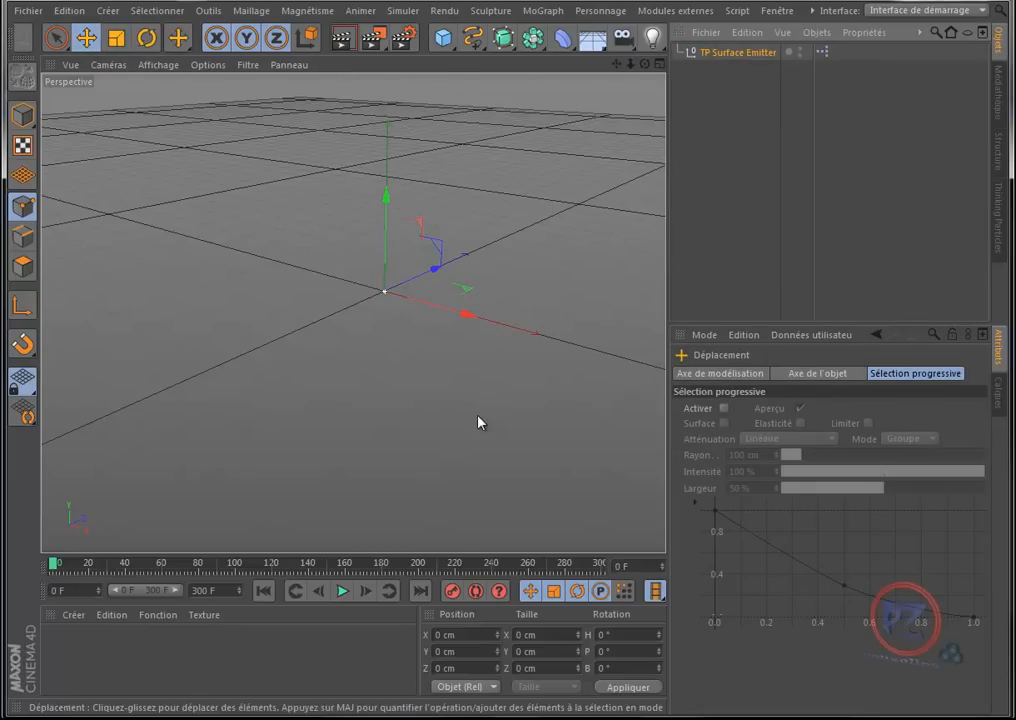
click(342, 591)
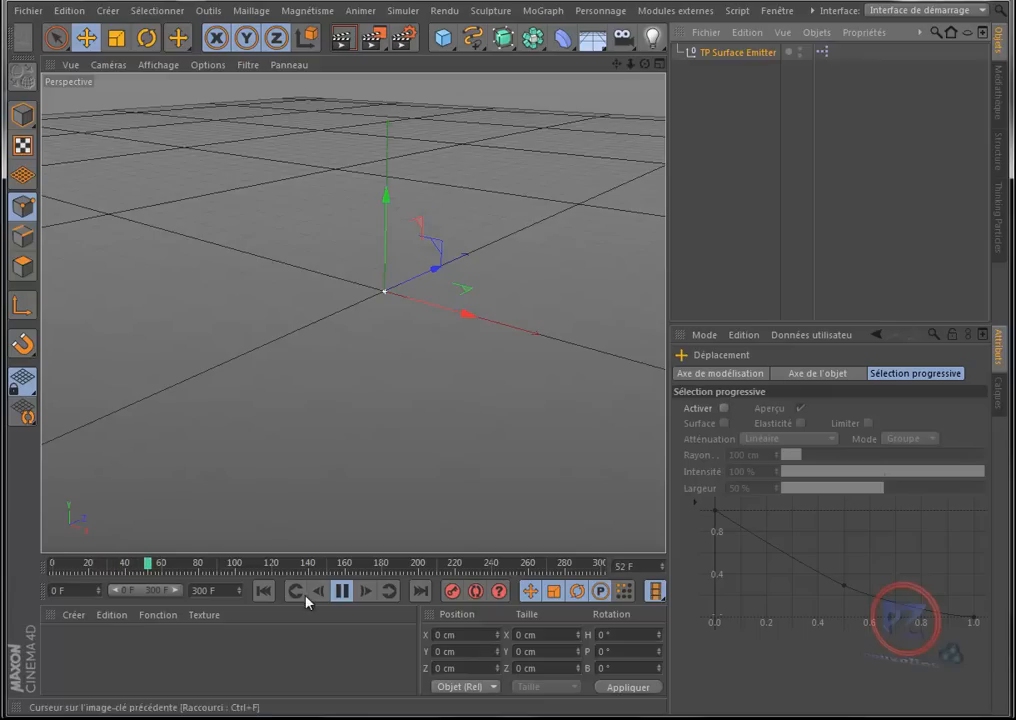
click(342, 591)
click(263, 591)
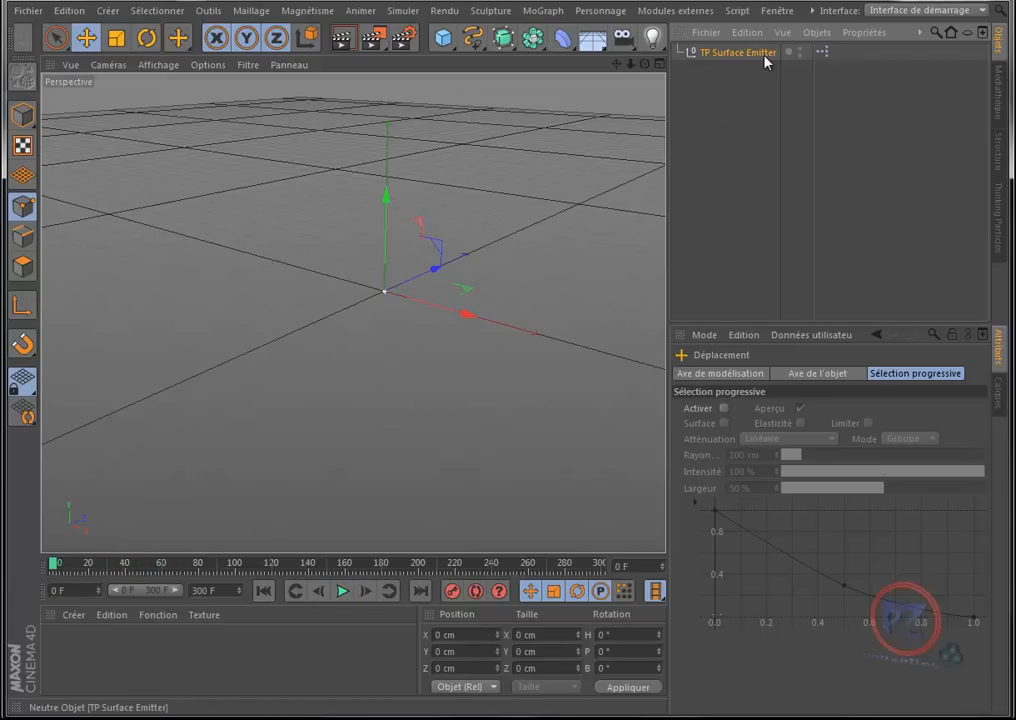
- Add a cylinder primitive to the scene and convert it into an editable polygon object
click(443, 40)
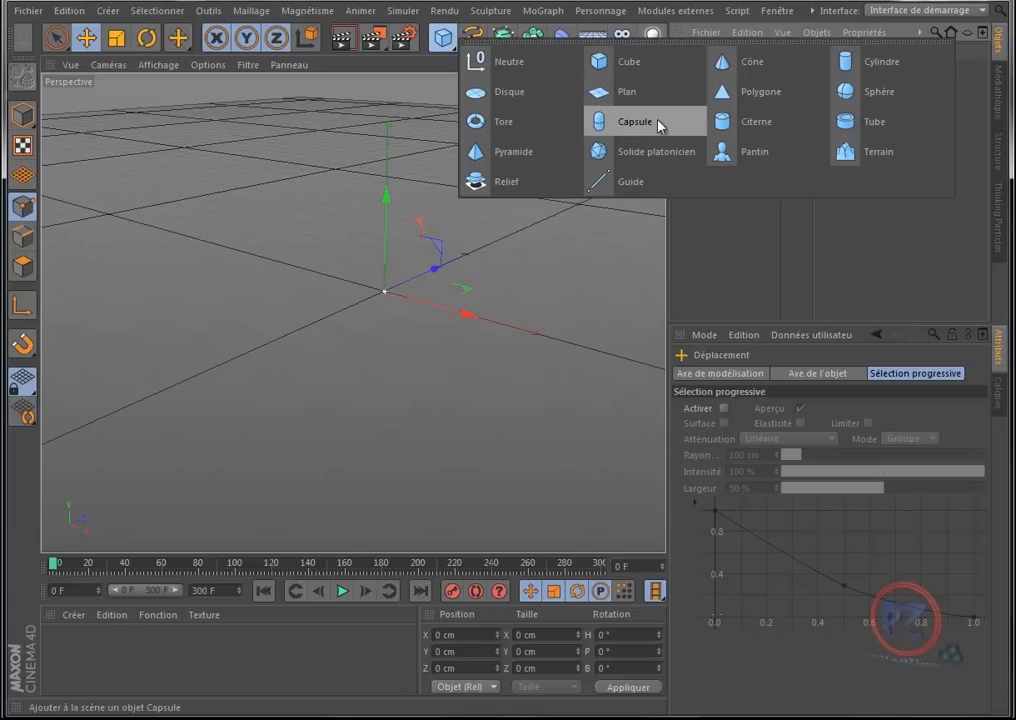
click(860, 61)
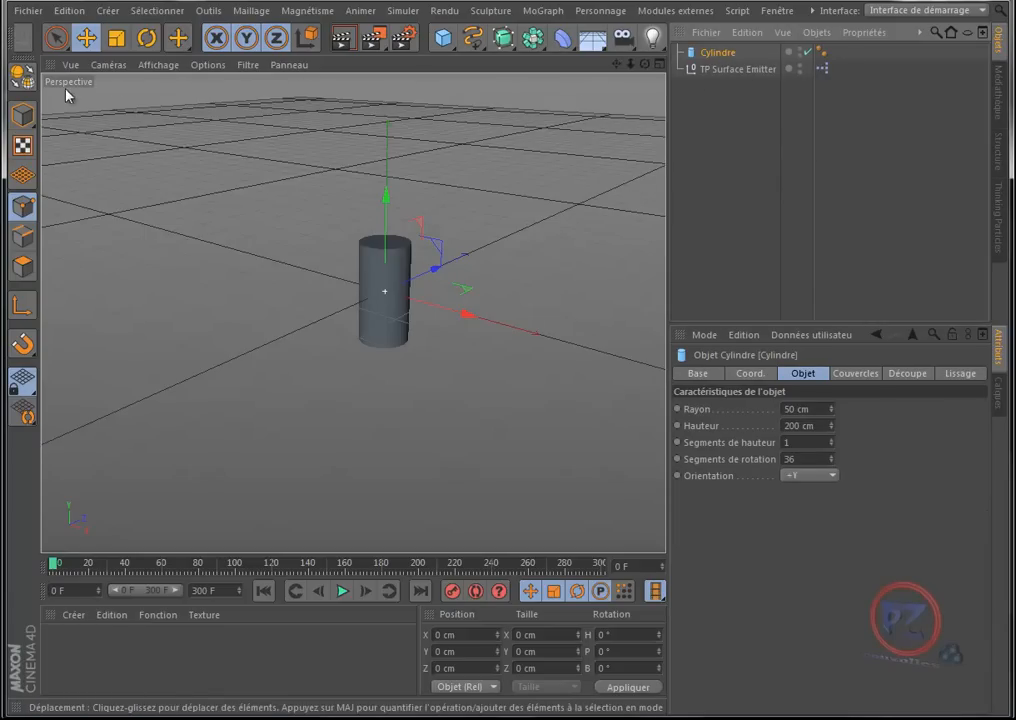
click(22, 77)
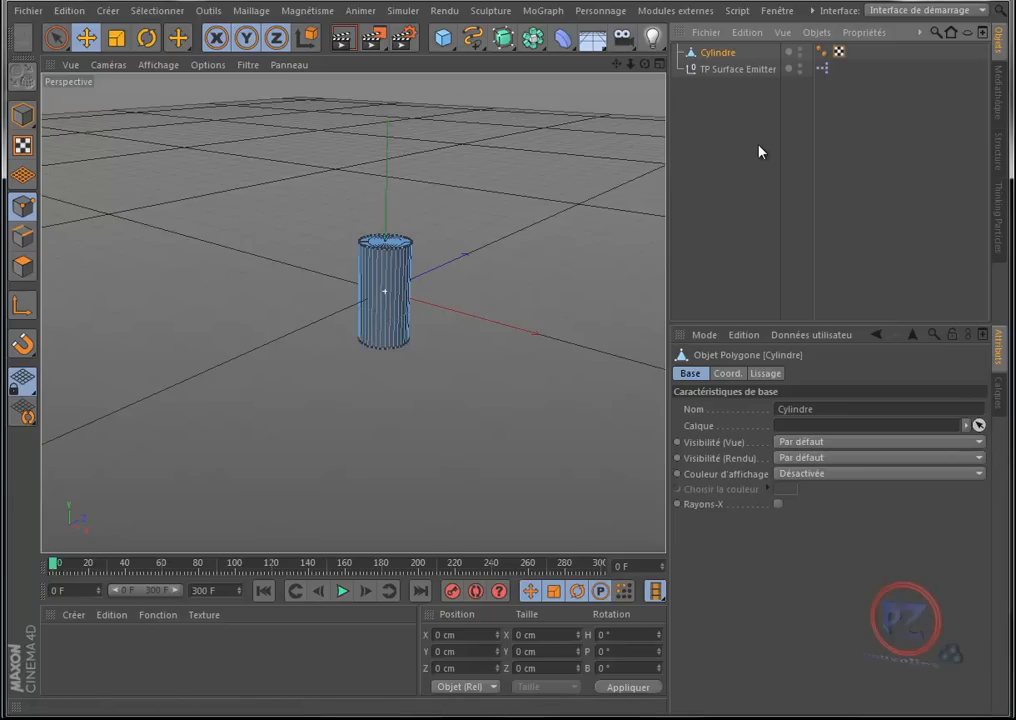
- Assign the cylinder as the TP Surface Emitter's Polygon Surface and set Particle Number to 131 while playing the animation
click(732, 70)
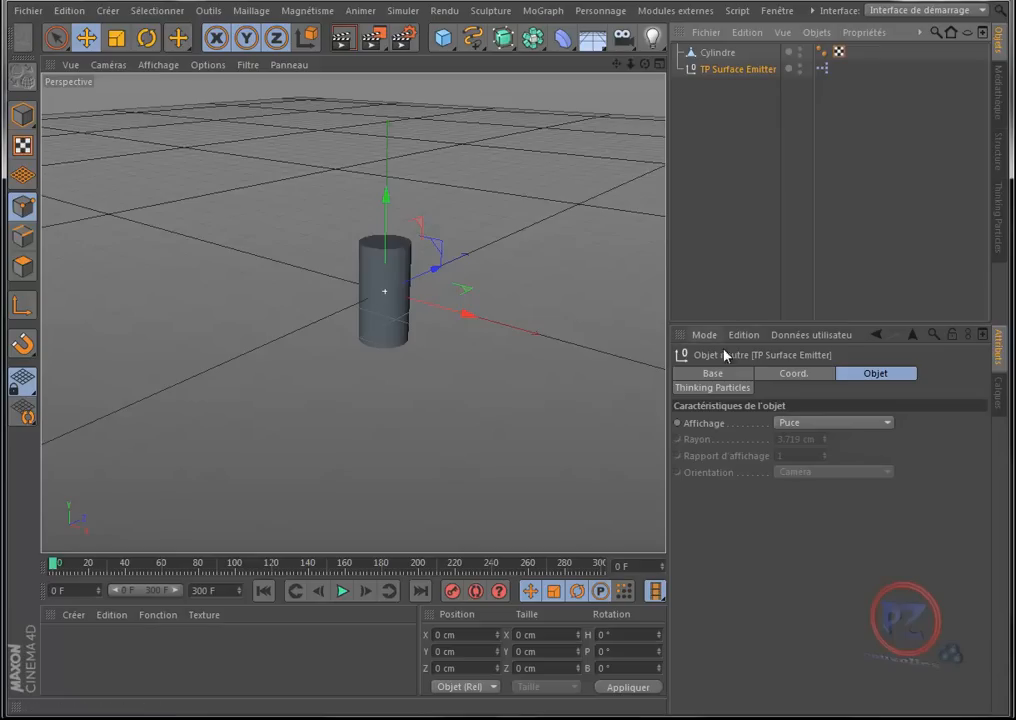
click(712, 389)
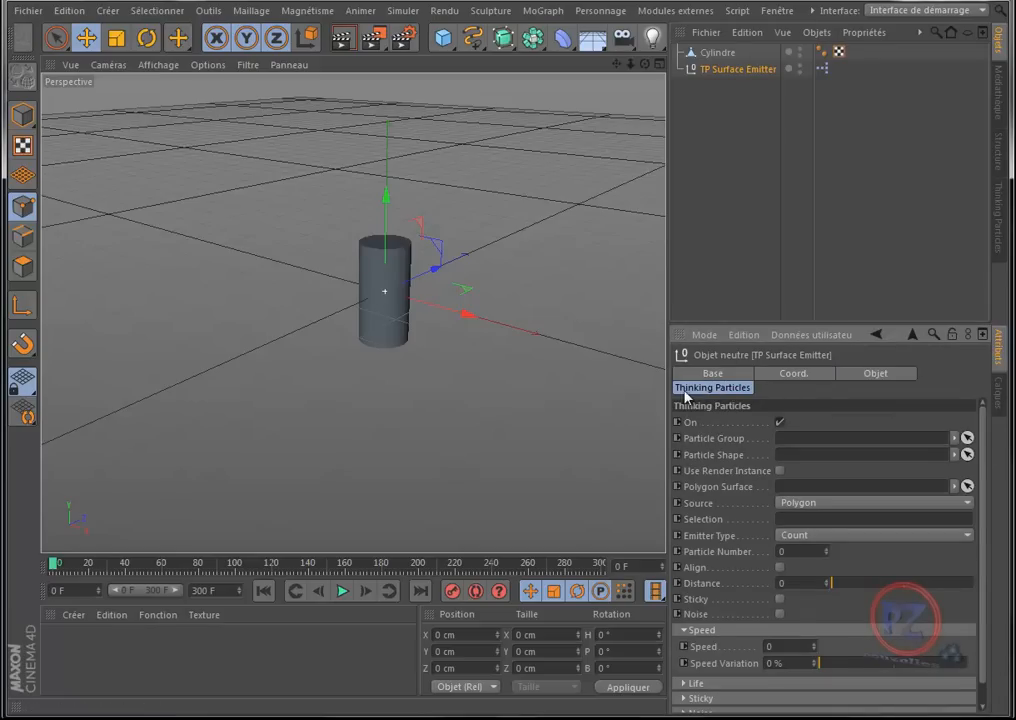
click(724, 55)
drag(792, 378, 818, 490)
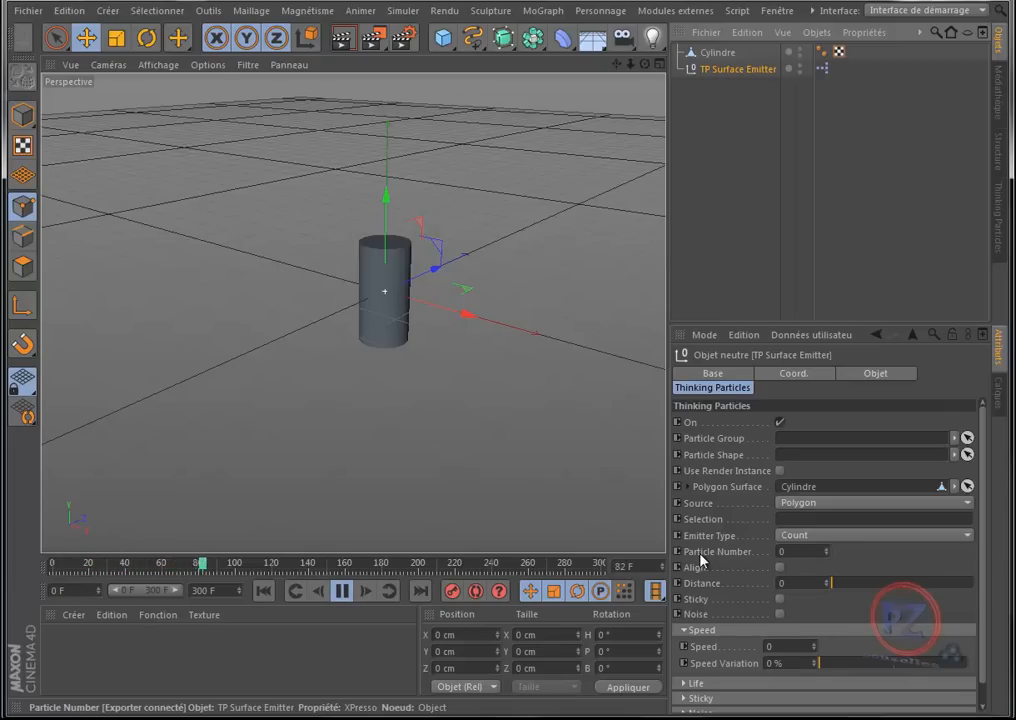
drag(826, 548, 835, 510)
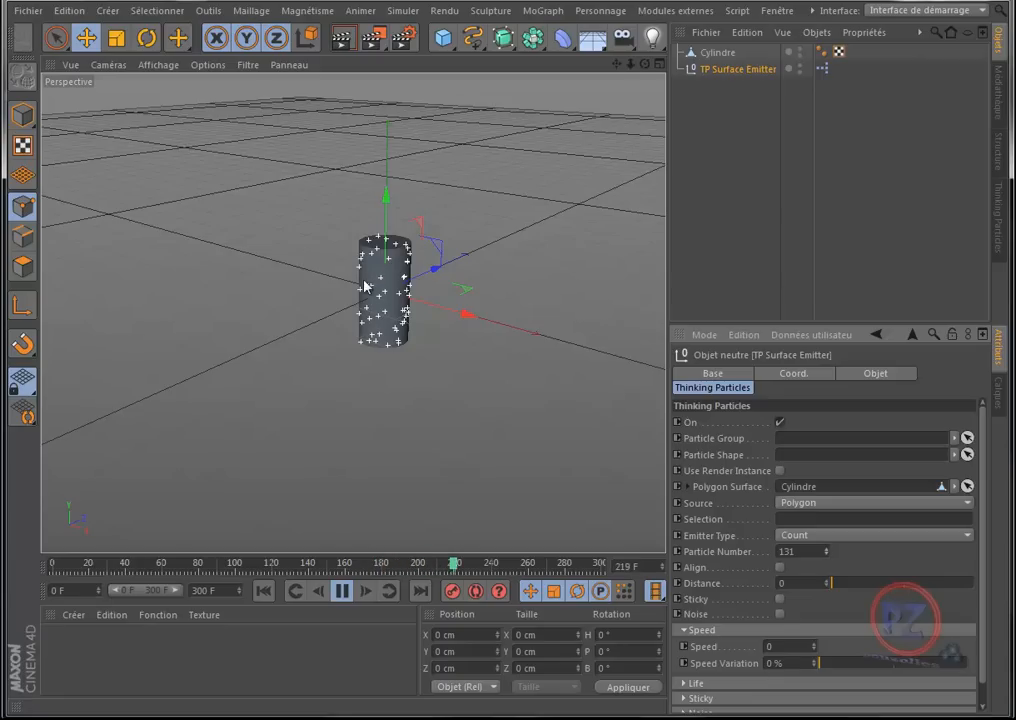
click(341, 591)
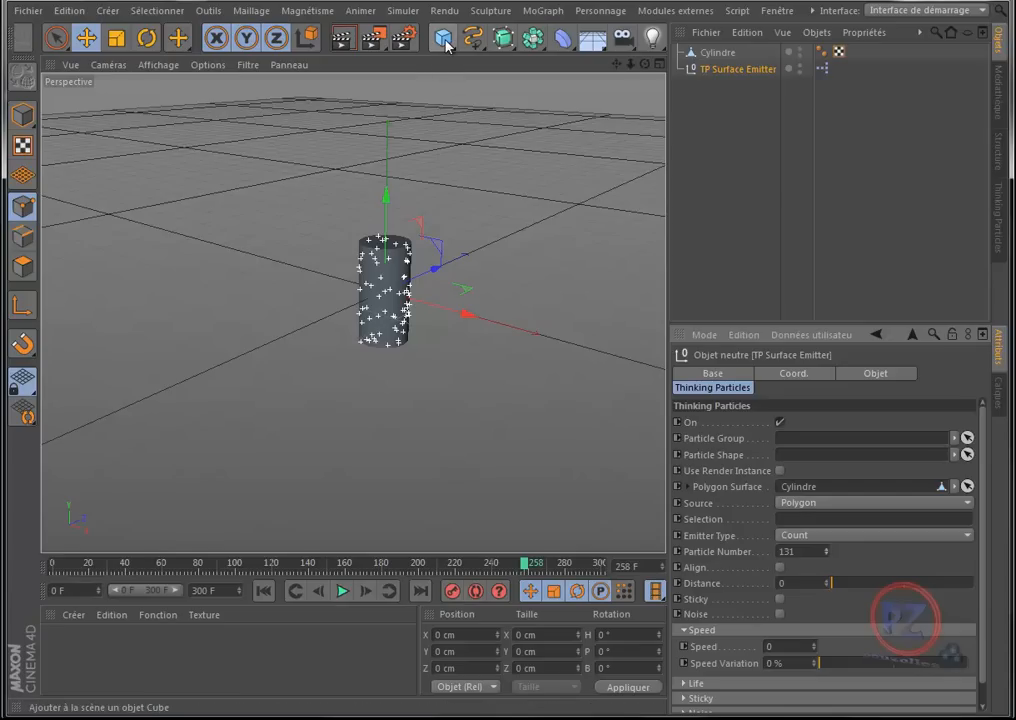
- Add a light with its visible light set to Visible and scale its range down to about the cylinder's width
drag(323, 37, 312, 38)
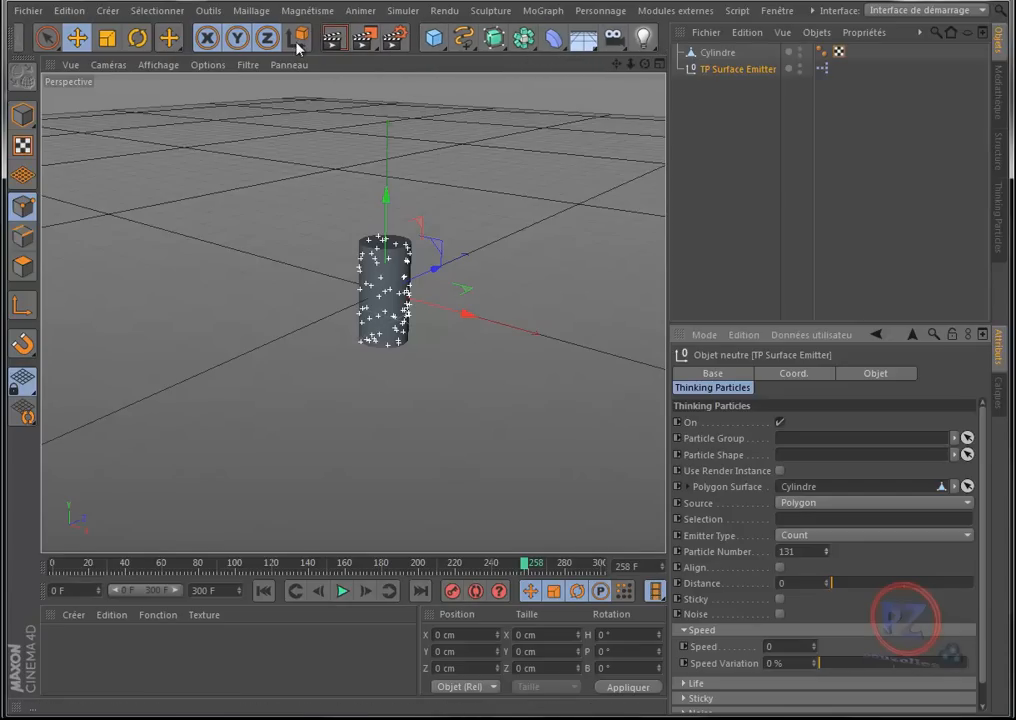
click(643, 39)
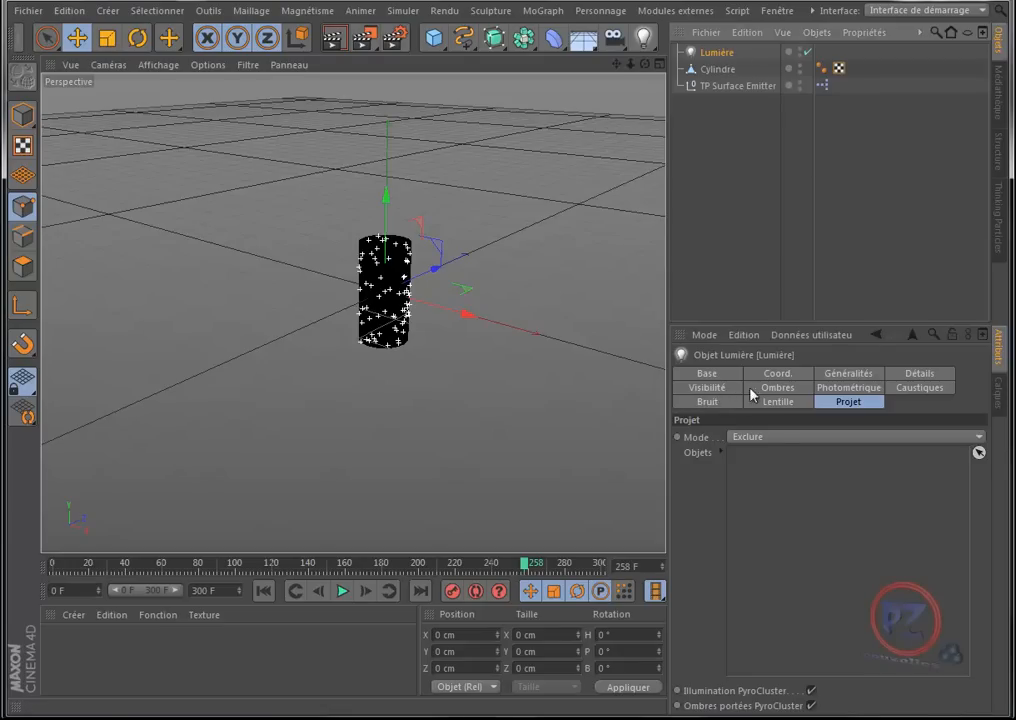
click(845, 376)
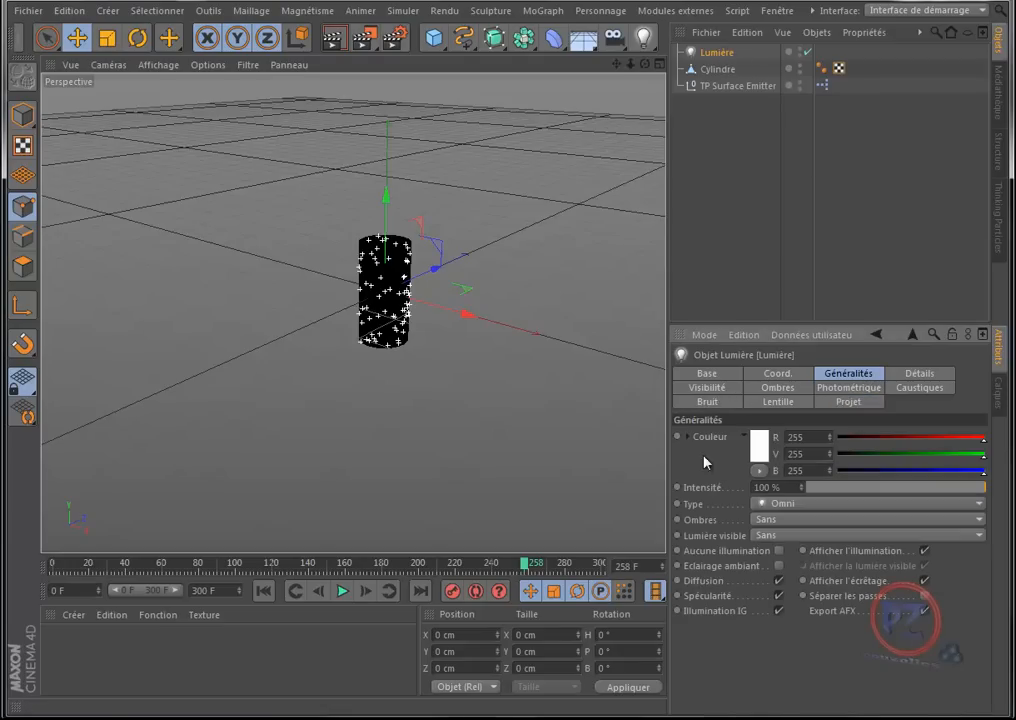
click(797, 537)
click(790, 569)
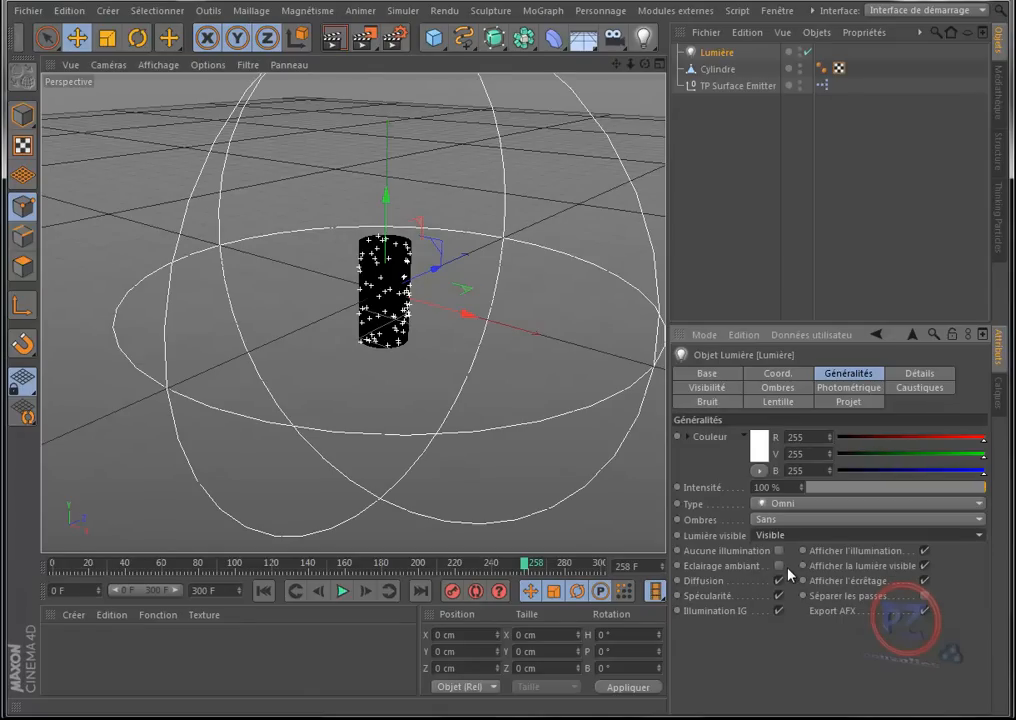
click(107, 38)
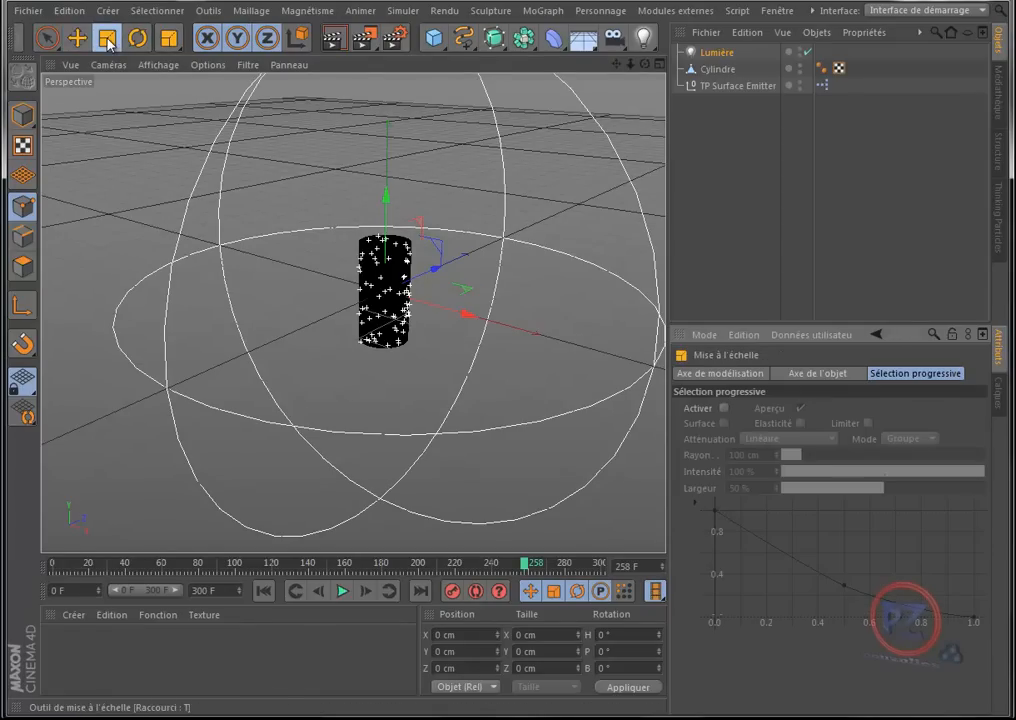
drag(474, 221, 510, 311)
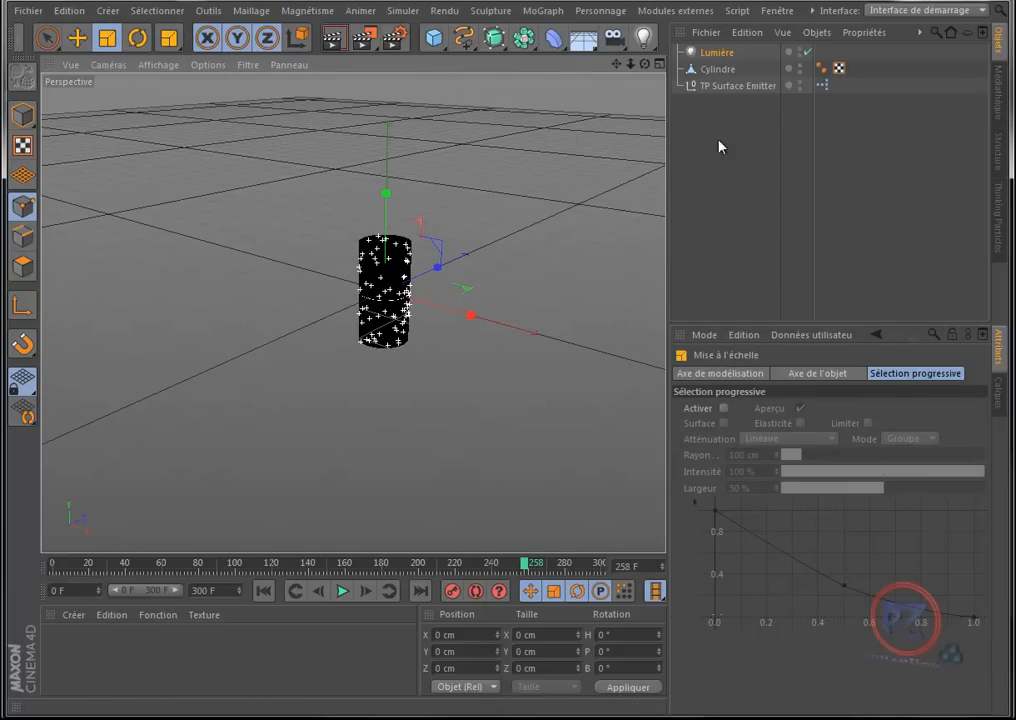
- Assign the light as the TP Surface Emitter's Particle Shape and replay the animation from frame 0
click(733, 88)
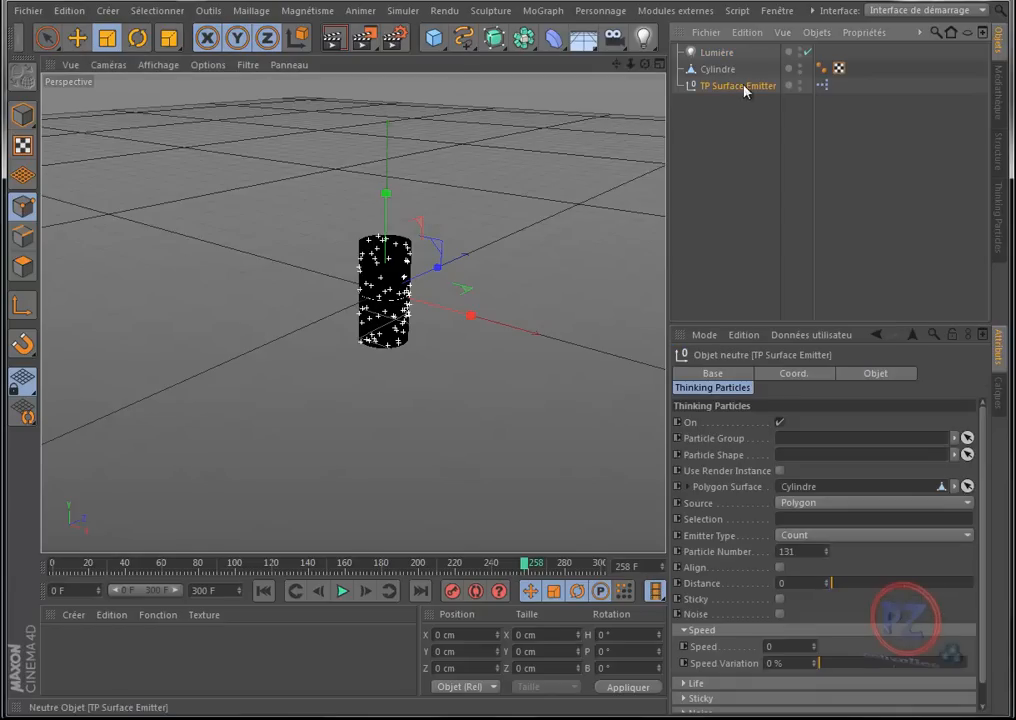
drag(726, 58, 803, 458)
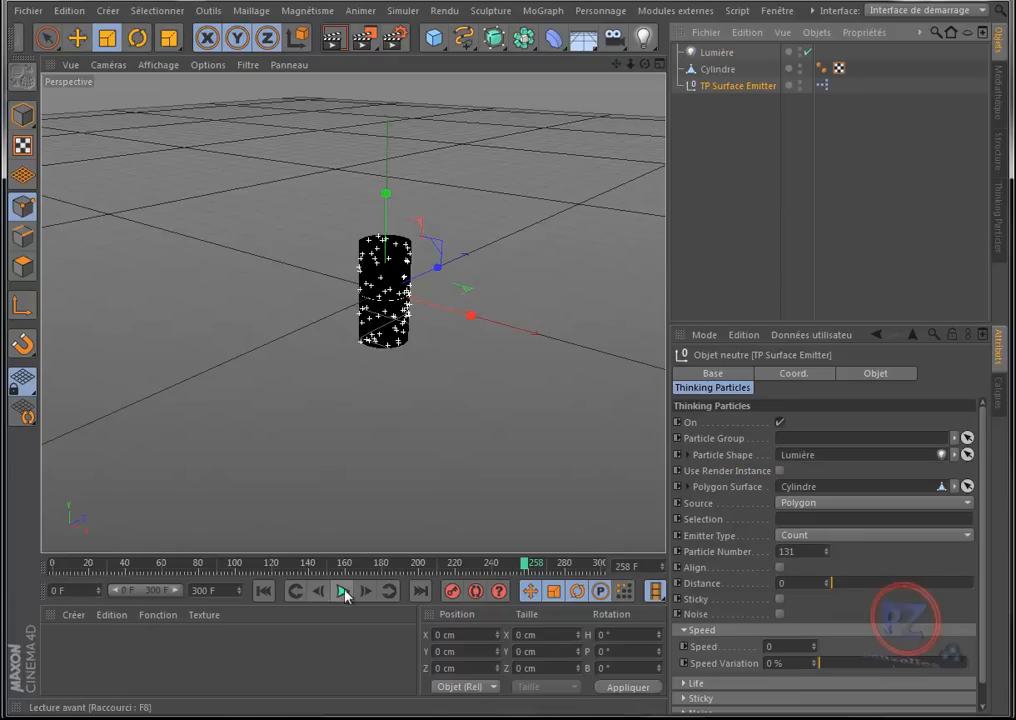
click(263, 591)
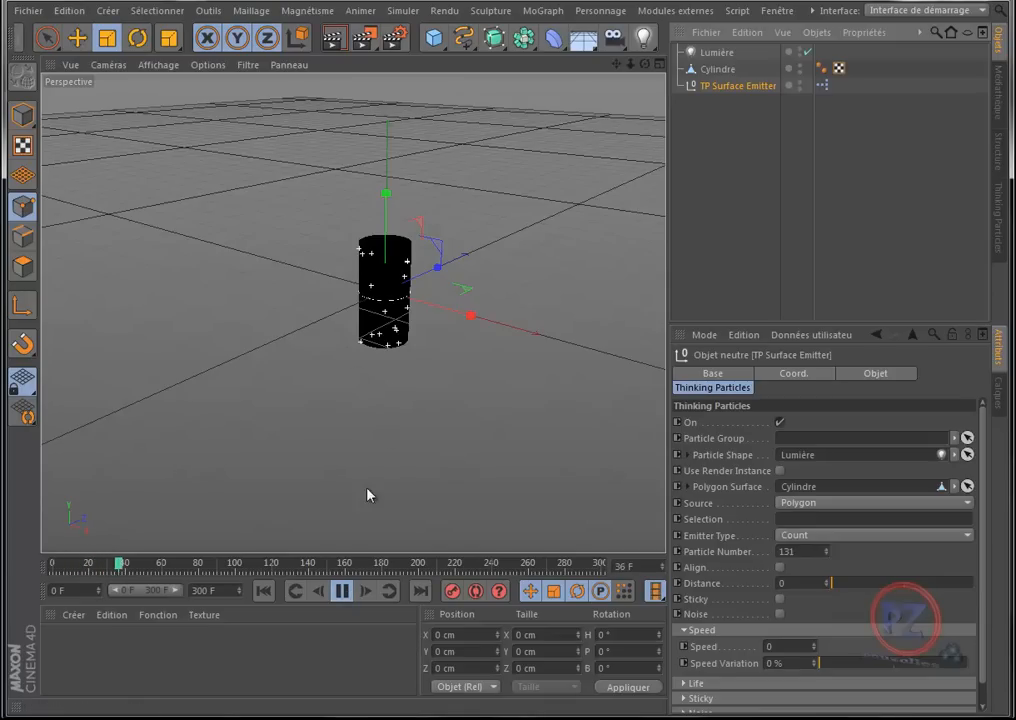
- Add a Thinking Particles Particle Geometry object to the scene and render the viewport
click(400, 11)
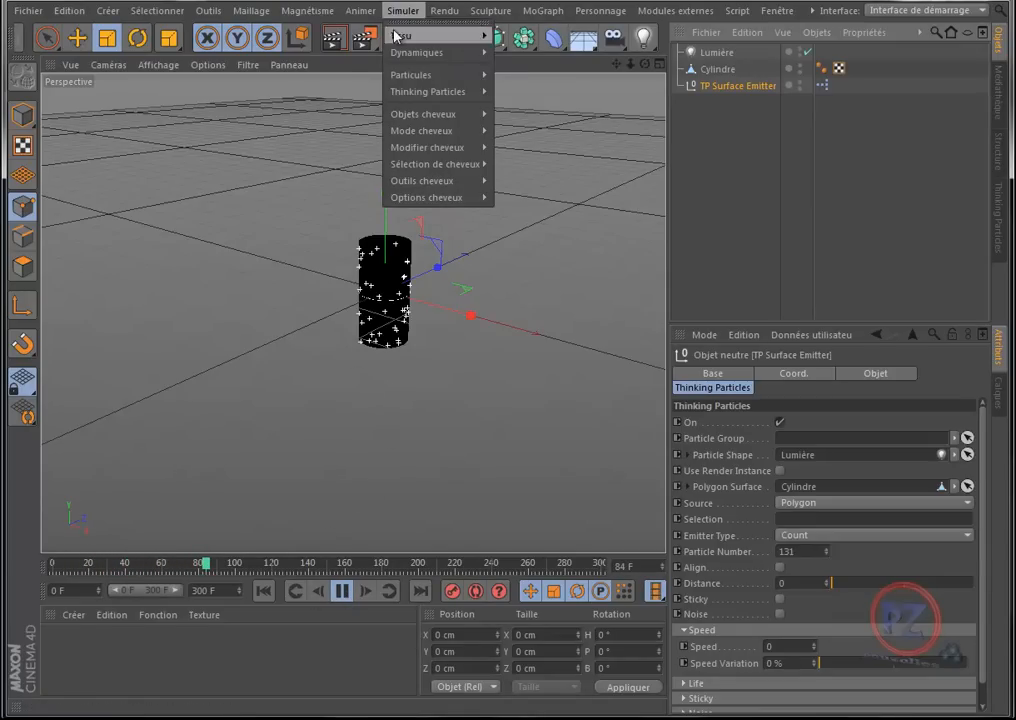
mouse_move(407, 96)
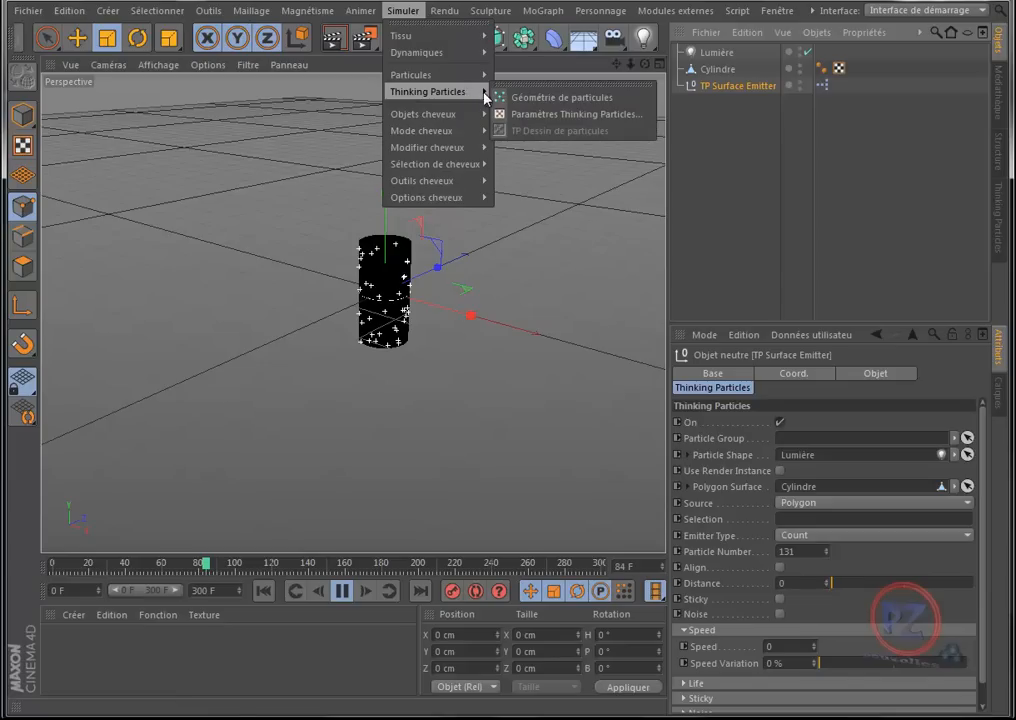
click(577, 106)
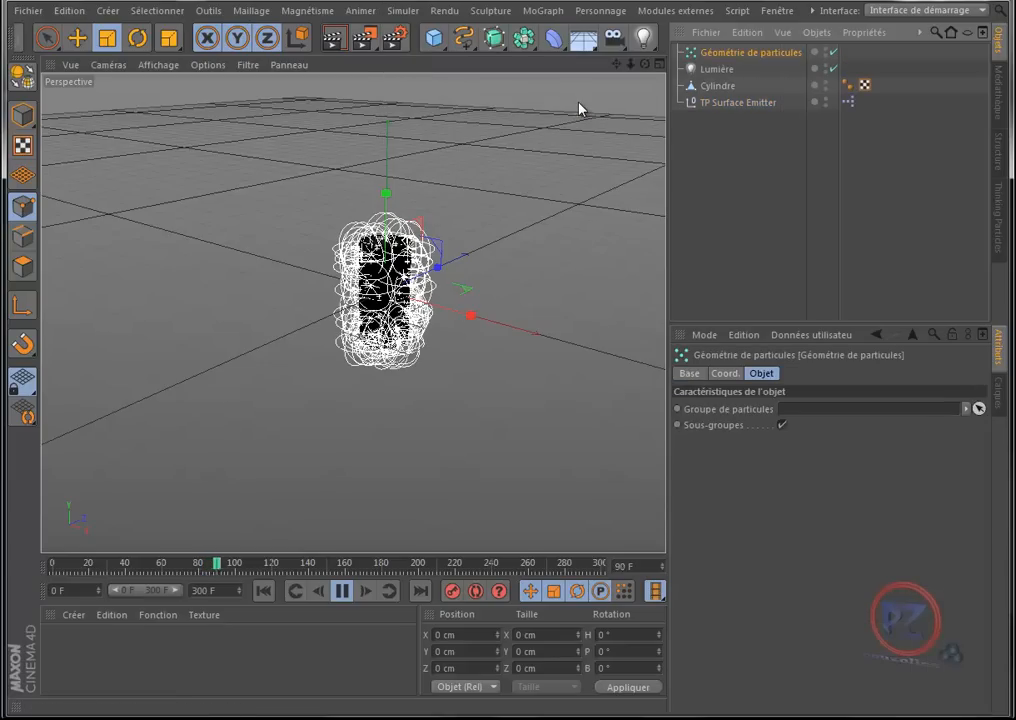
click(335, 40)
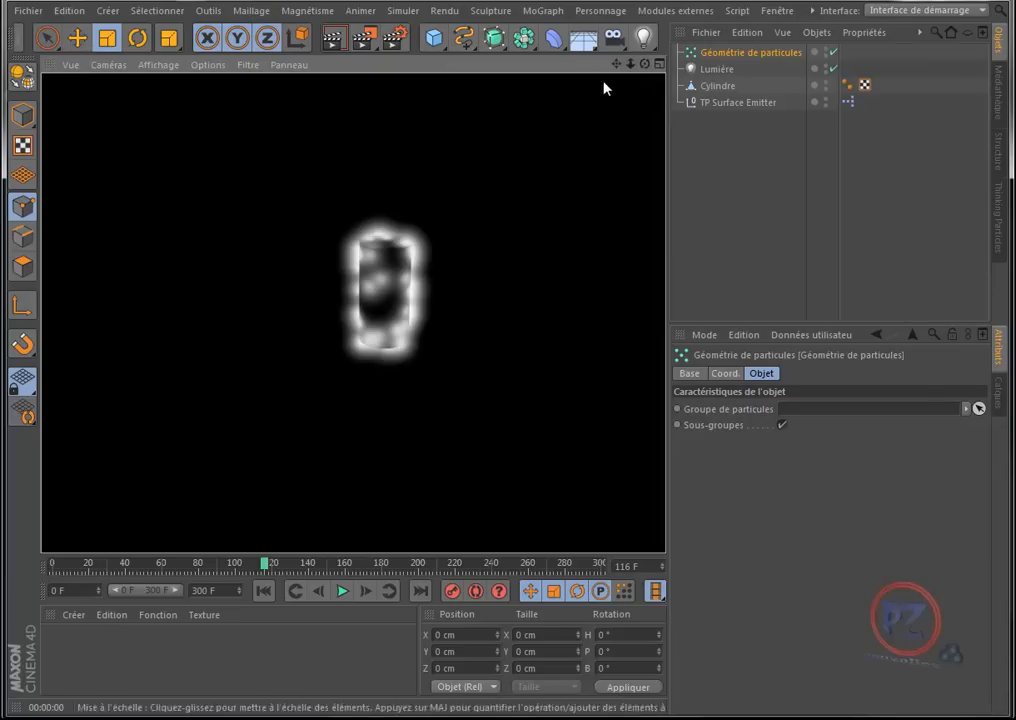
- Examine the light particles around the cylinder in viewport renders from a closer view
drag(618, 64, 498, 318)
drag(630, 64, 508, 313)
drag(618, 64, 508, 313)
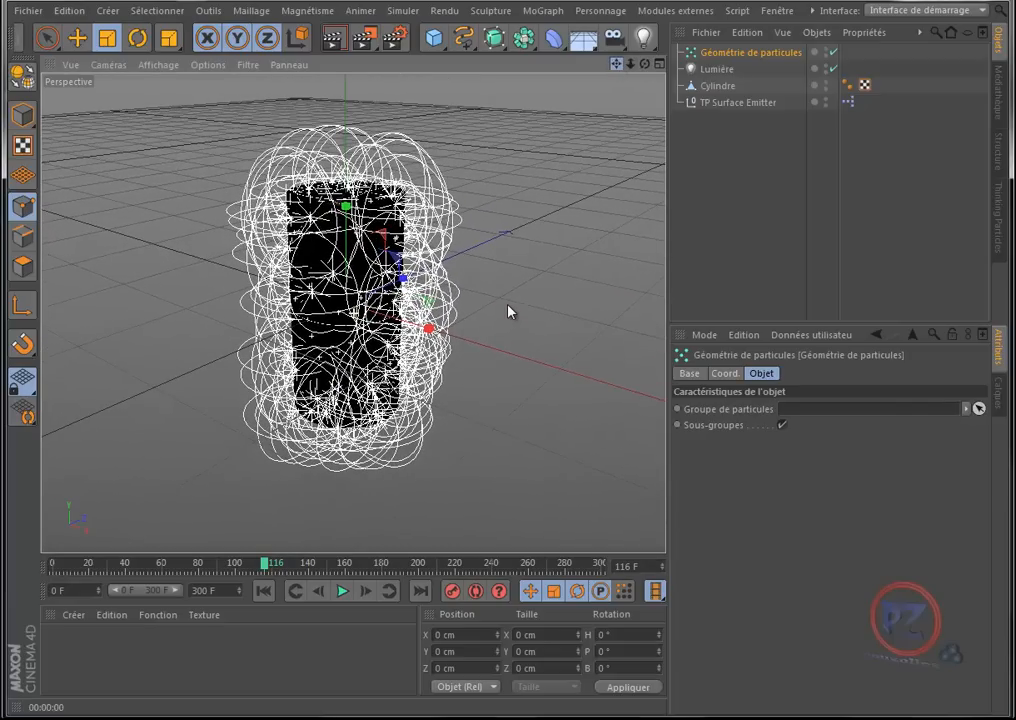
click(335, 40)
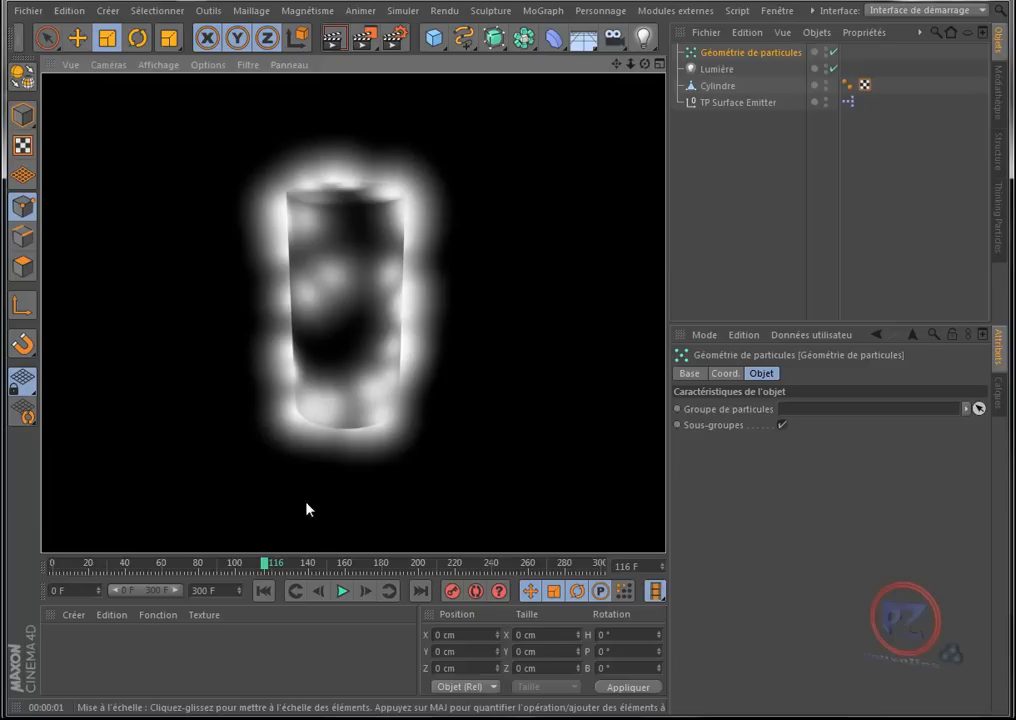
click(404, 404)
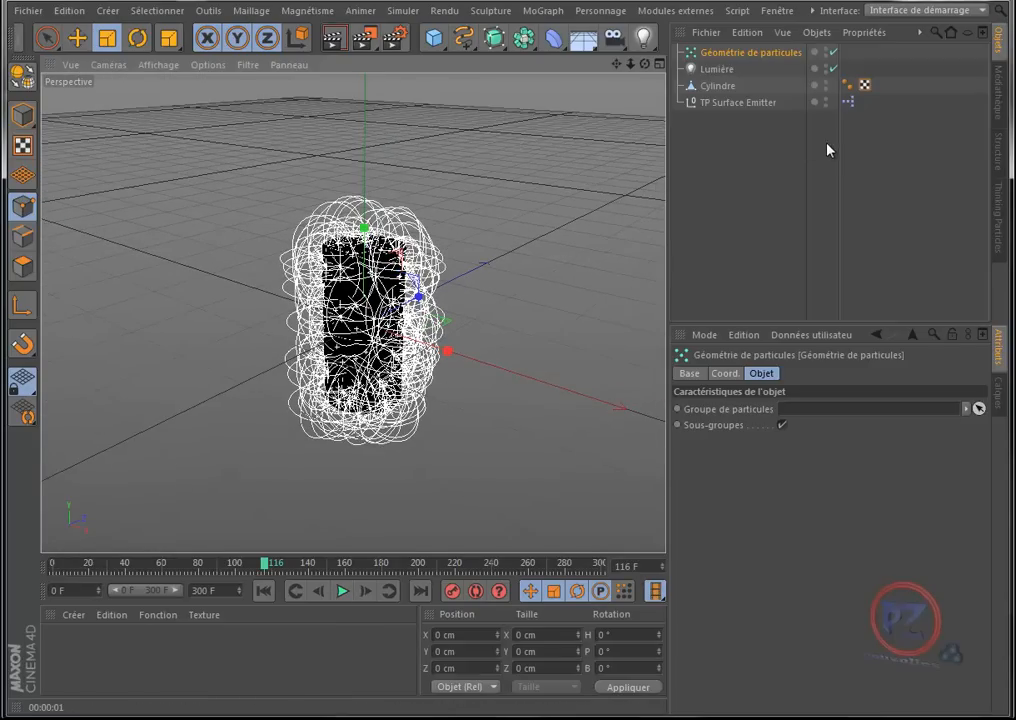
click(727, 70)
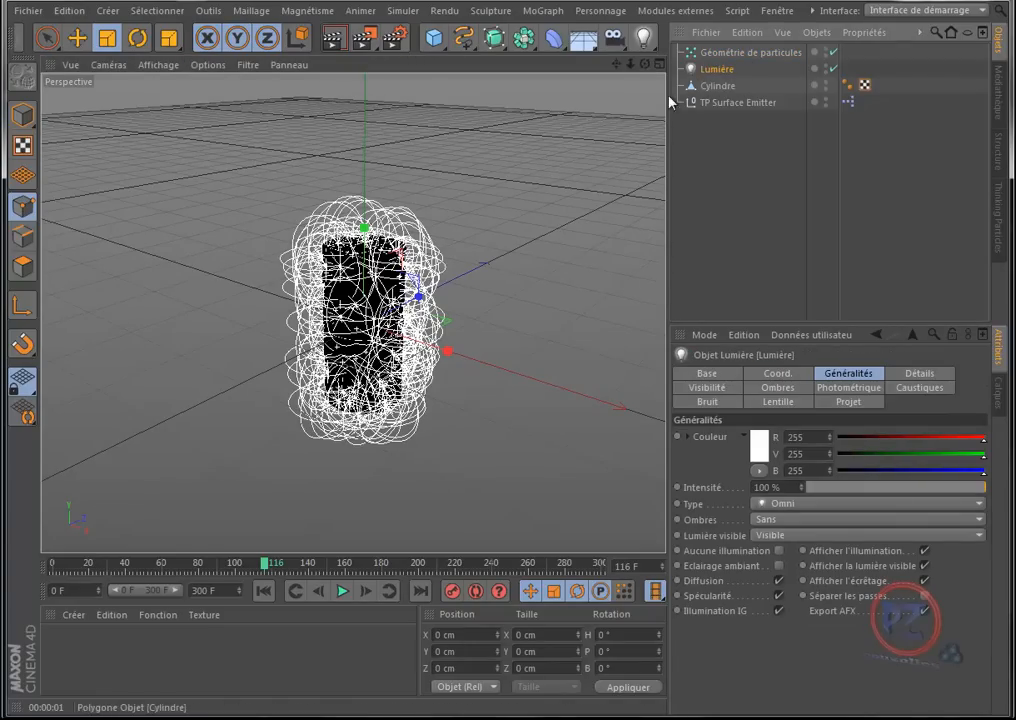
drag(456, 261, 432, 276)
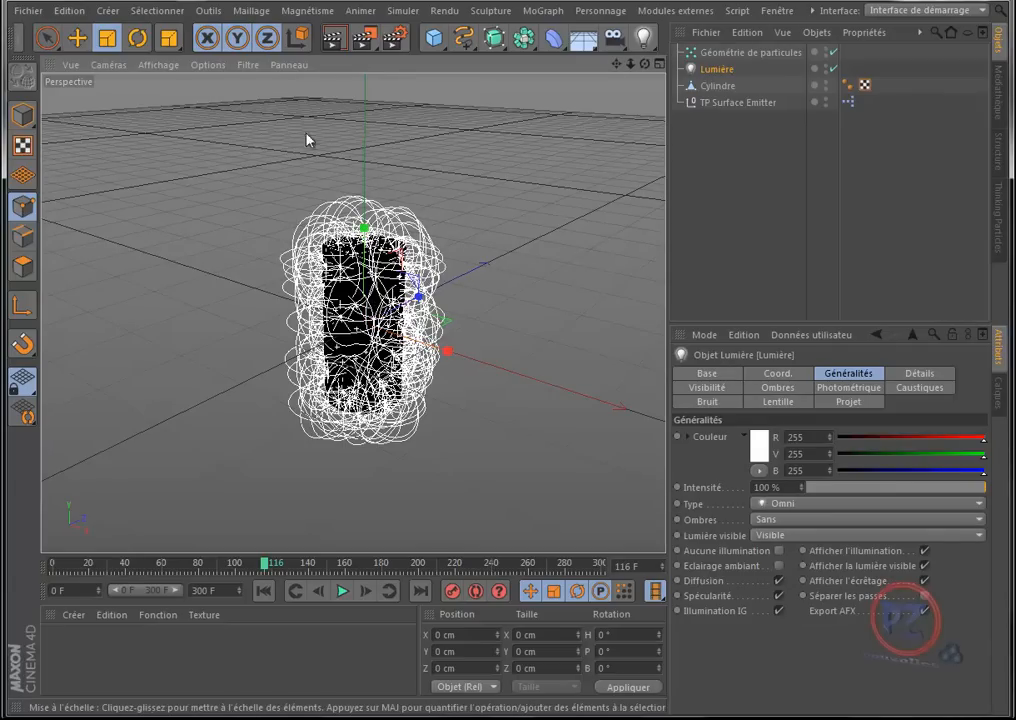
click(332, 40)
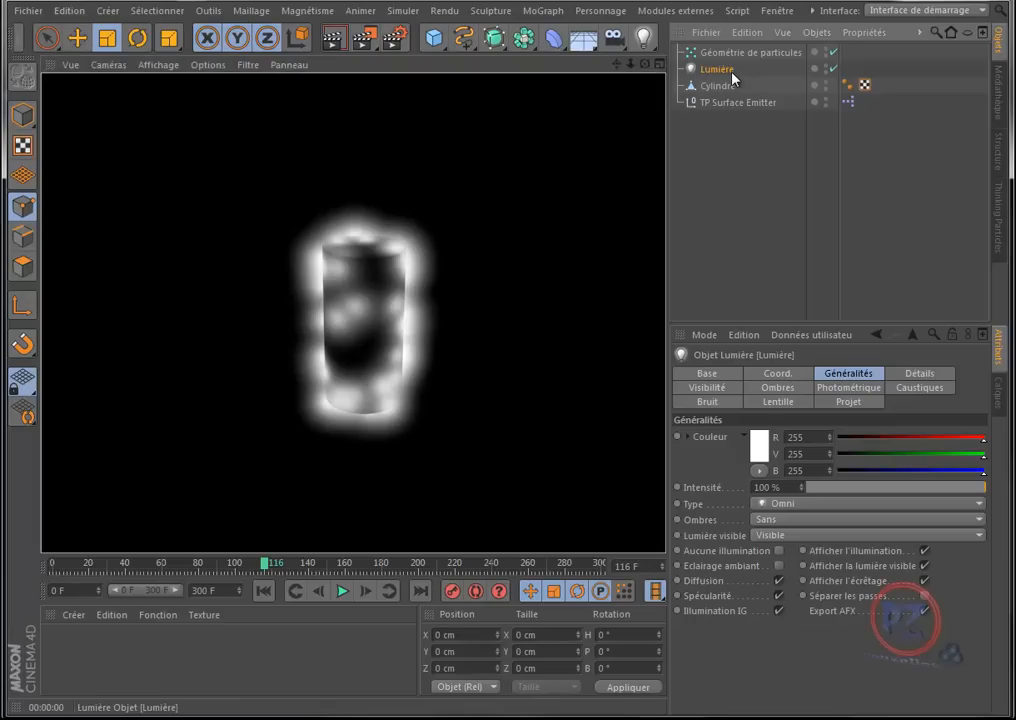
click(732, 73)
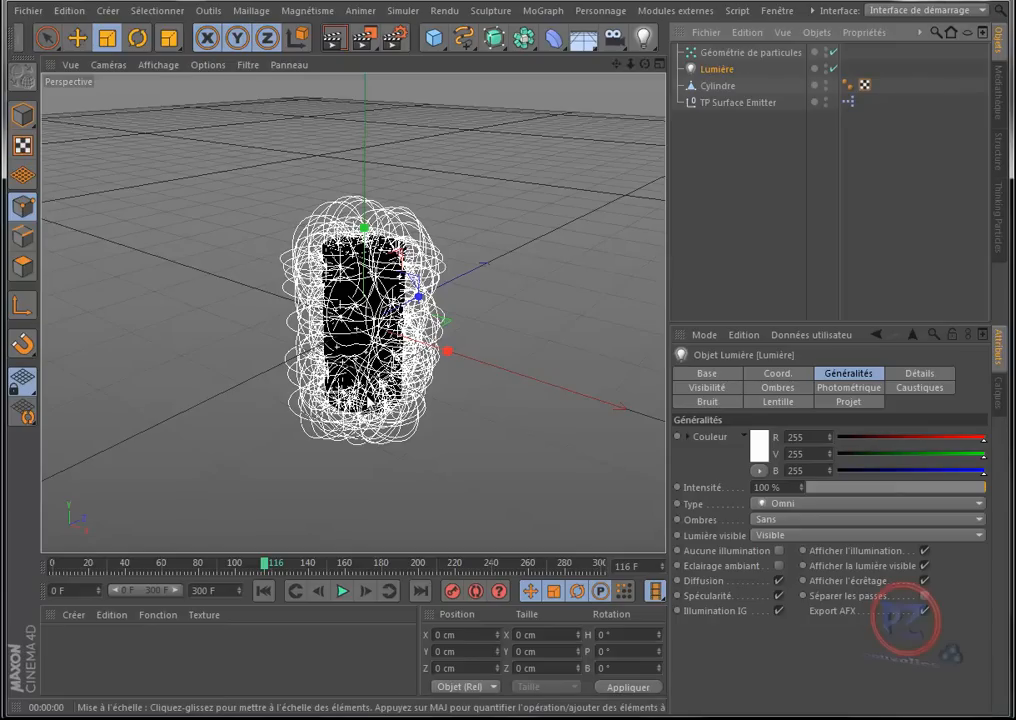
- Set the TP Surface Emitter's Speed to 64 with the animation playing, then replay from the start and render the viewport
click(738, 103)
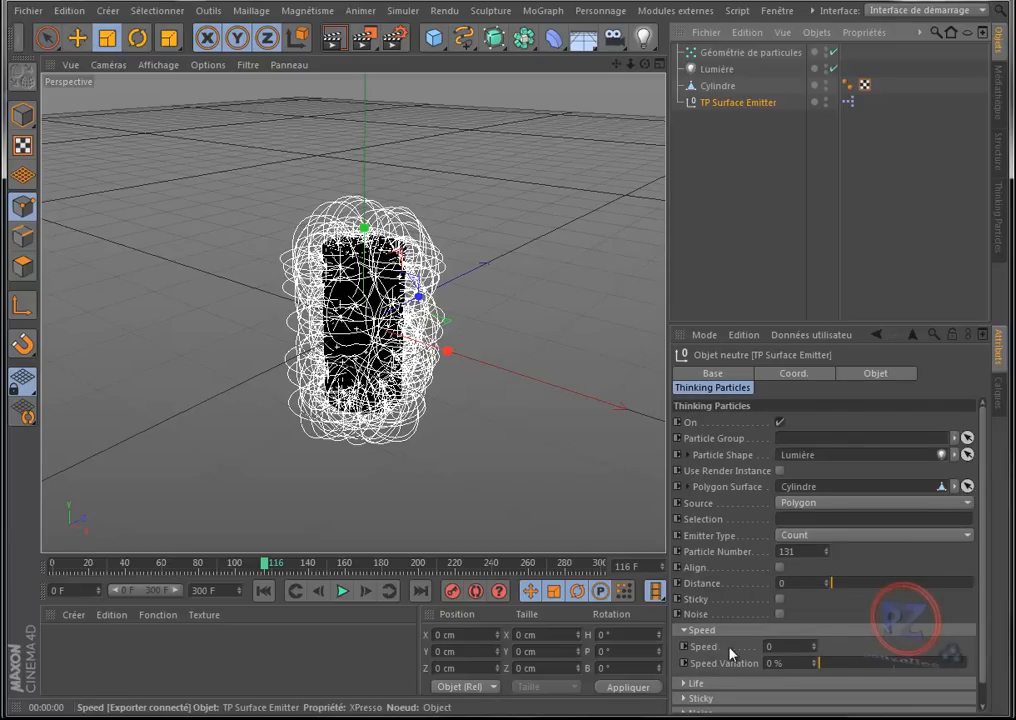
click(817, 645)
click(817, 645)
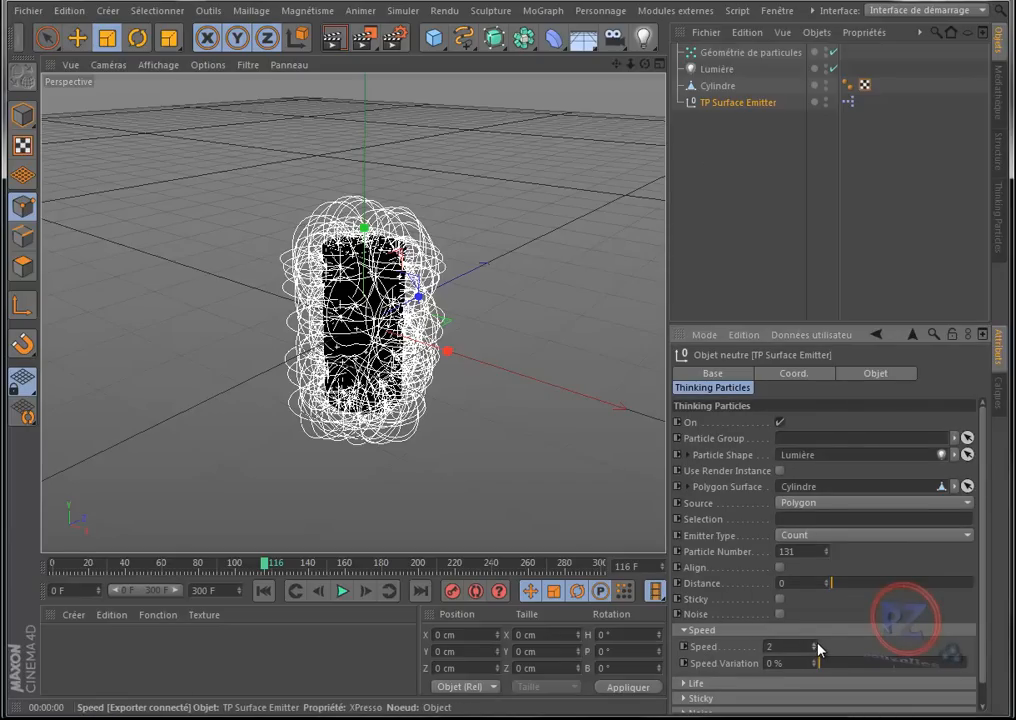
key(F8)
drag(815, 643, 815, 643)
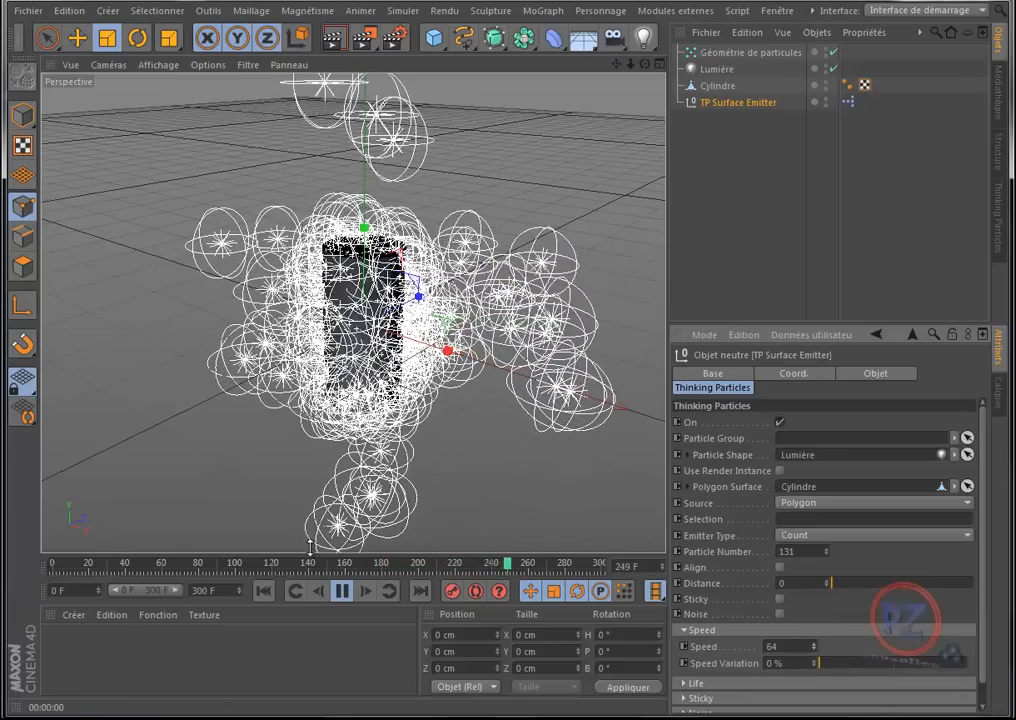
click(264, 591)
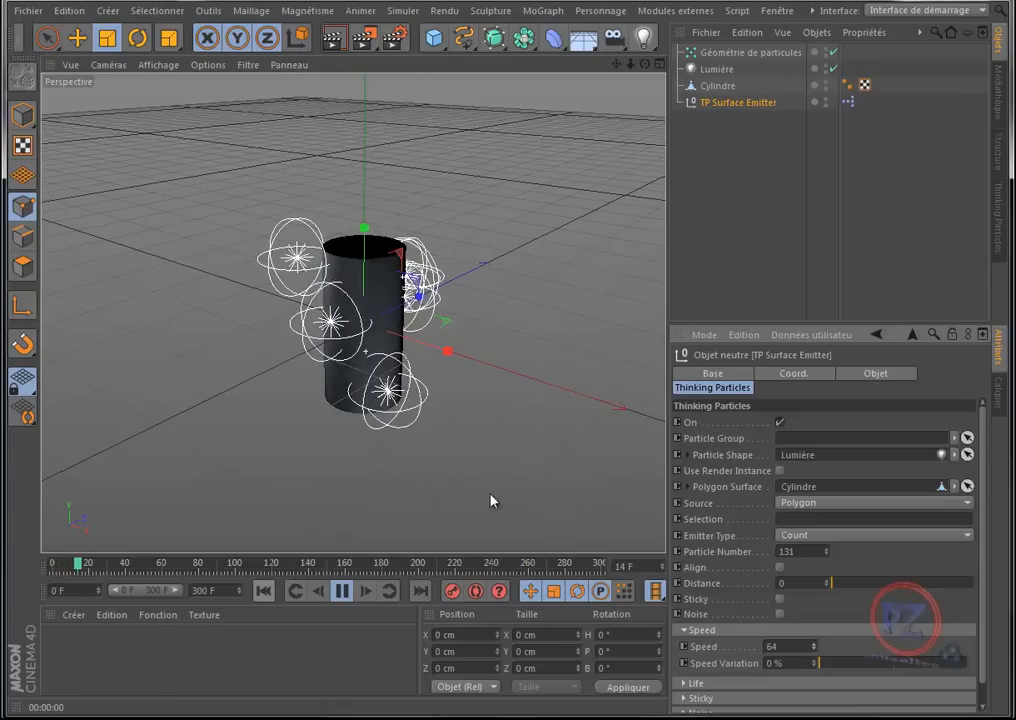
click(332, 40)
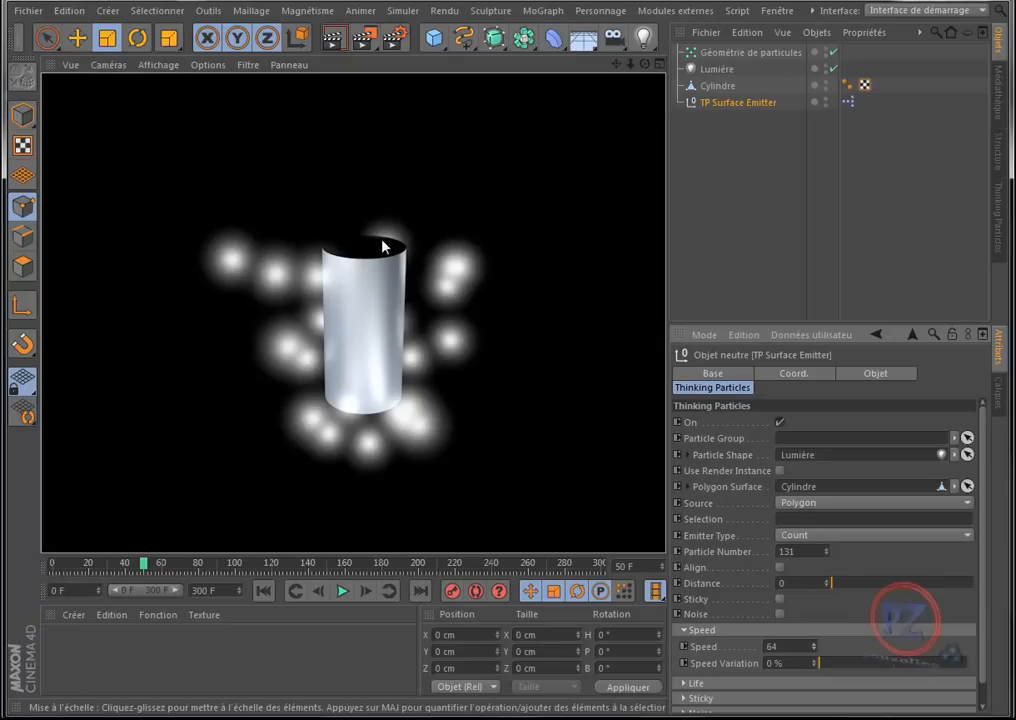
- Change the light's colour to a saturated blue with RGB values 14, 59, 239
click(716, 69)
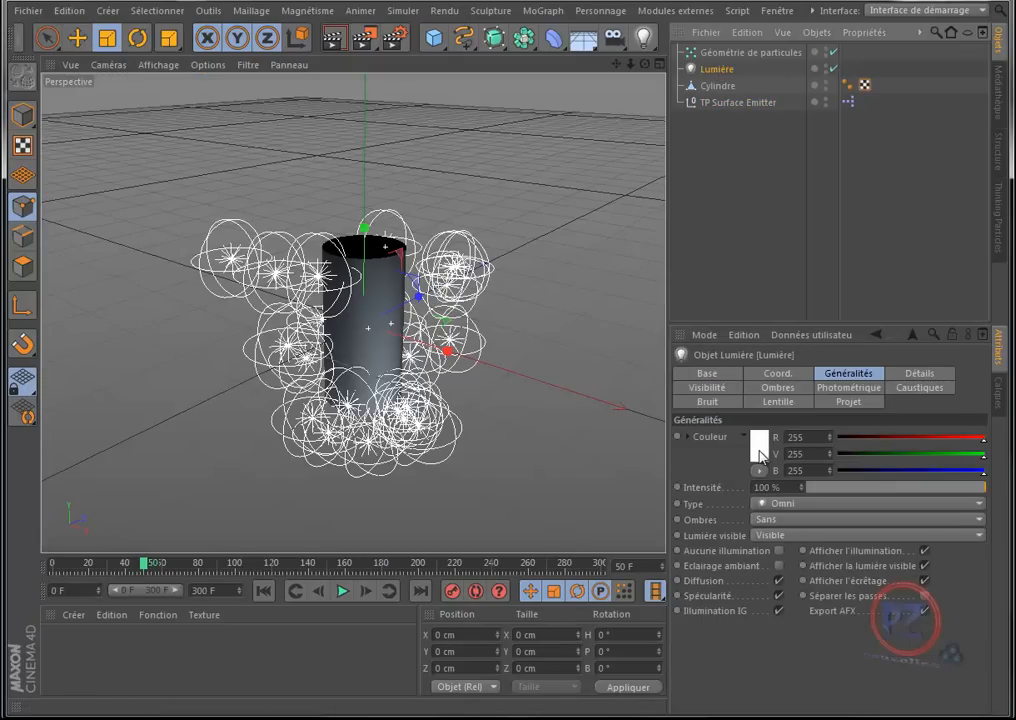
click(762, 455)
click(760, 452)
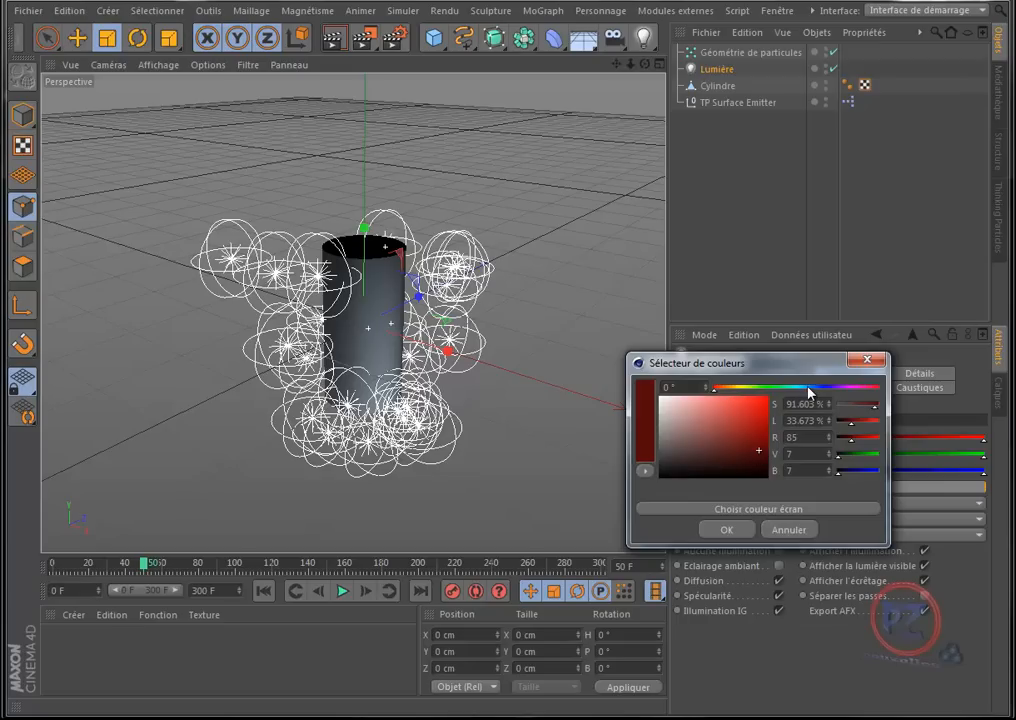
click(818, 388)
click(762, 402)
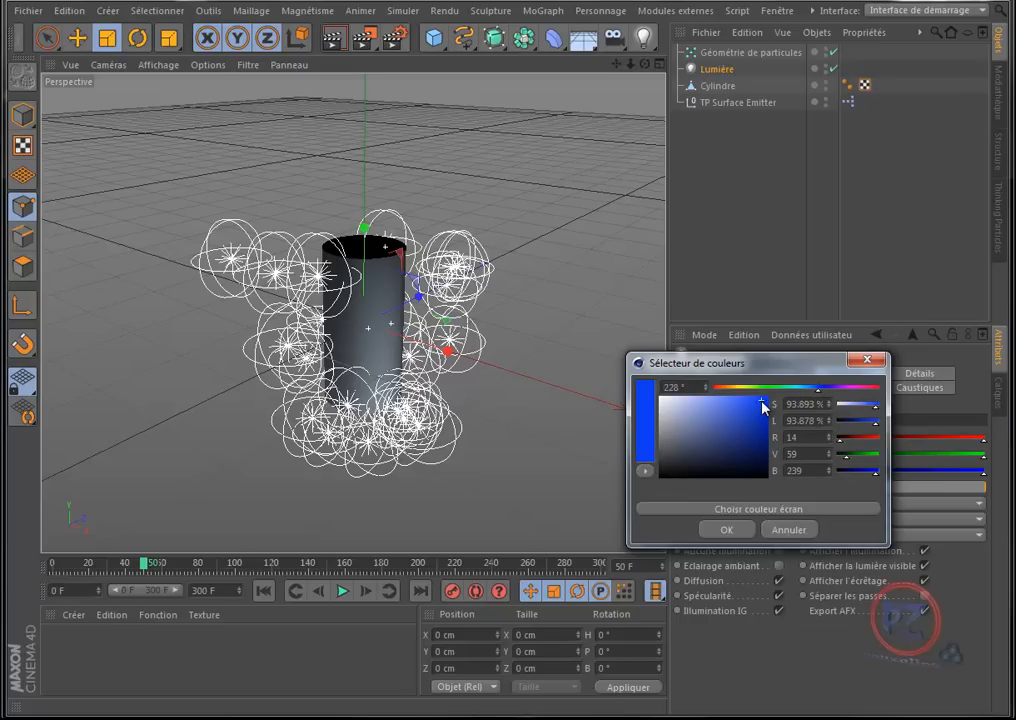
click(733, 531)
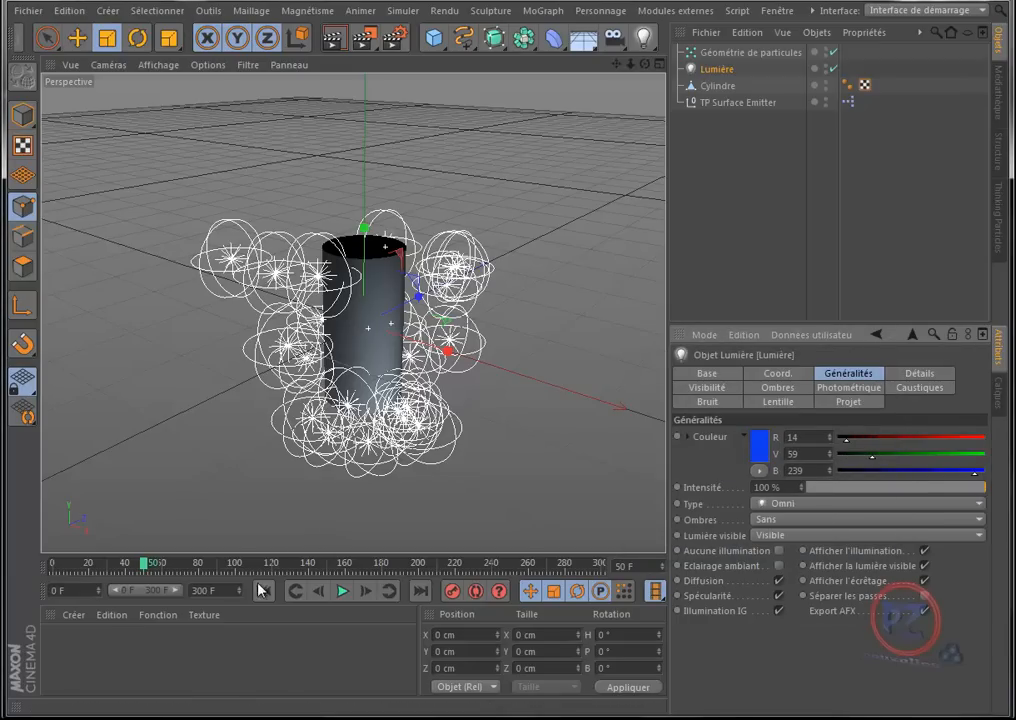
- Replay the animation and render the viewport at frame 36 to check the coloured light particles
click(314, 597)
click(342, 591)
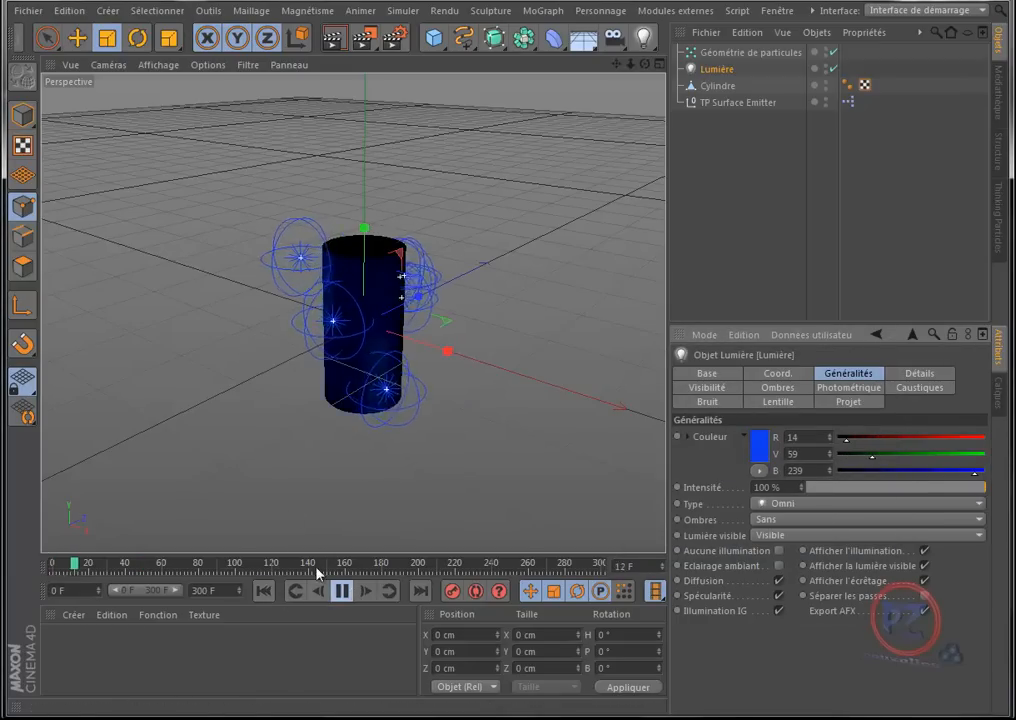
click(334, 40)
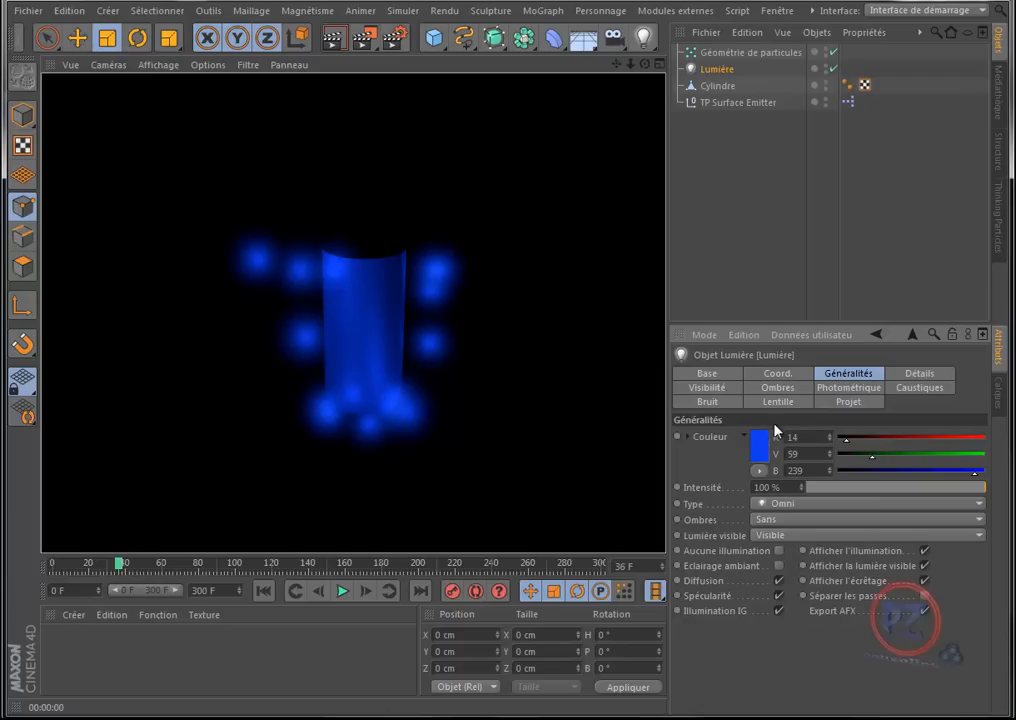
- Open the Effectors preset folder in the content library and find the Thinking Particles presets
click(1000, 96)
click(951, 33)
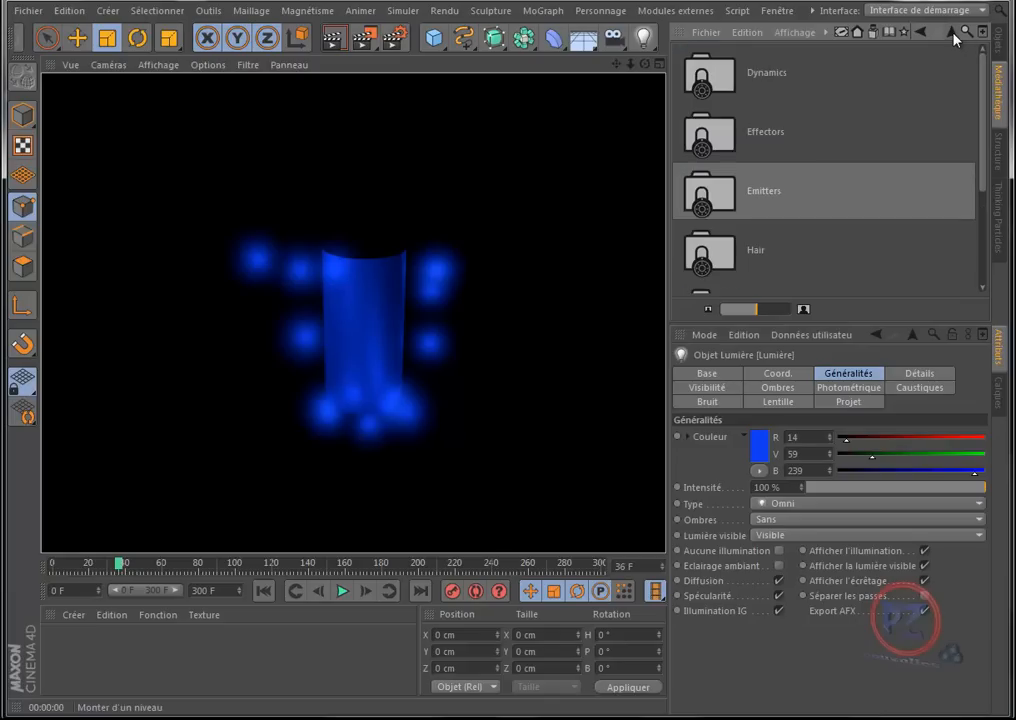
double_click(727, 143)
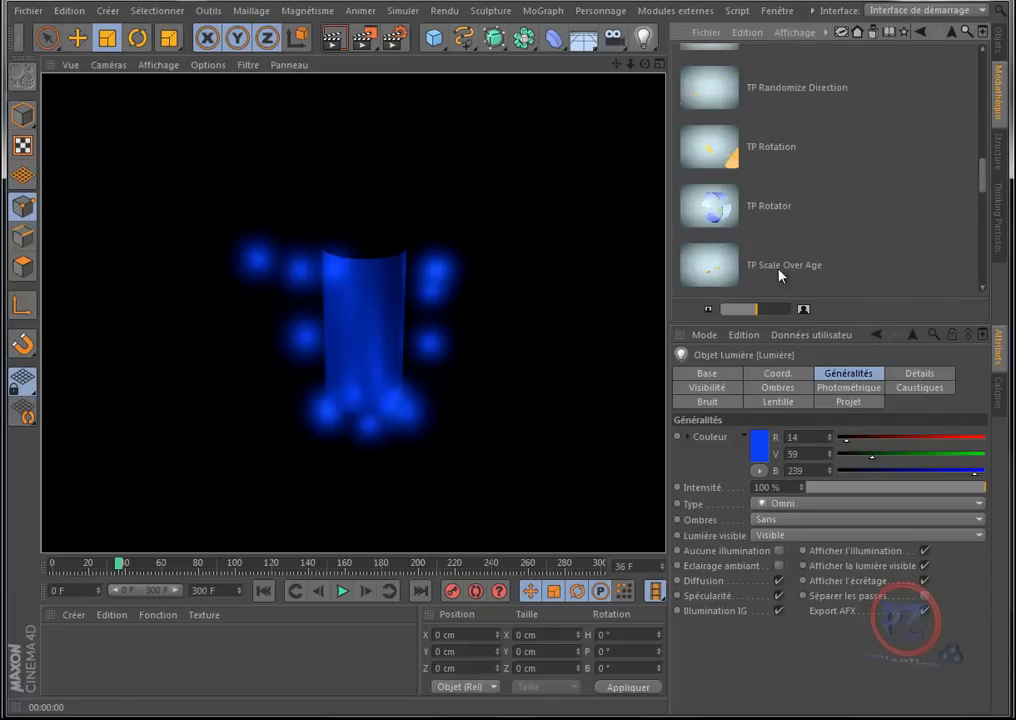
double_click(720, 268)
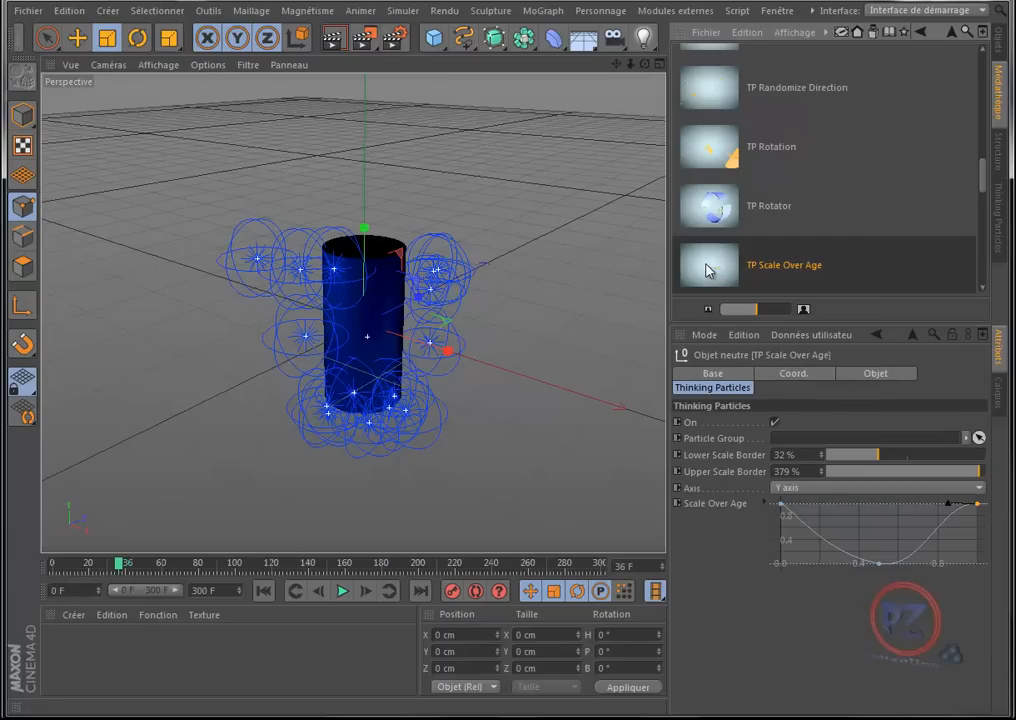
click(999, 40)
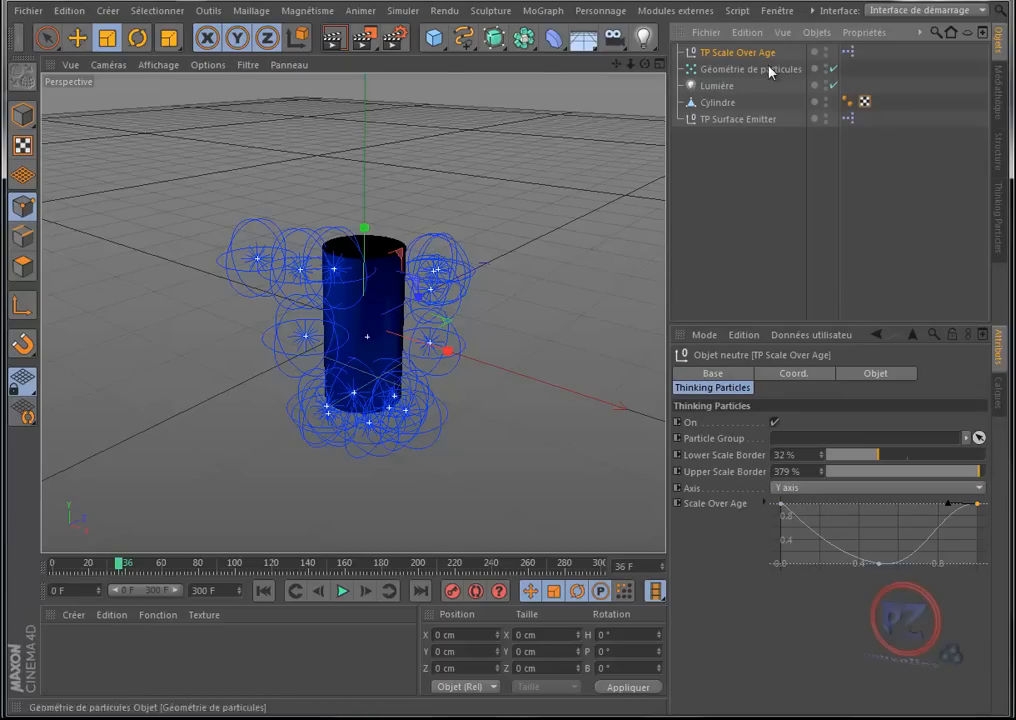
key(Delete)
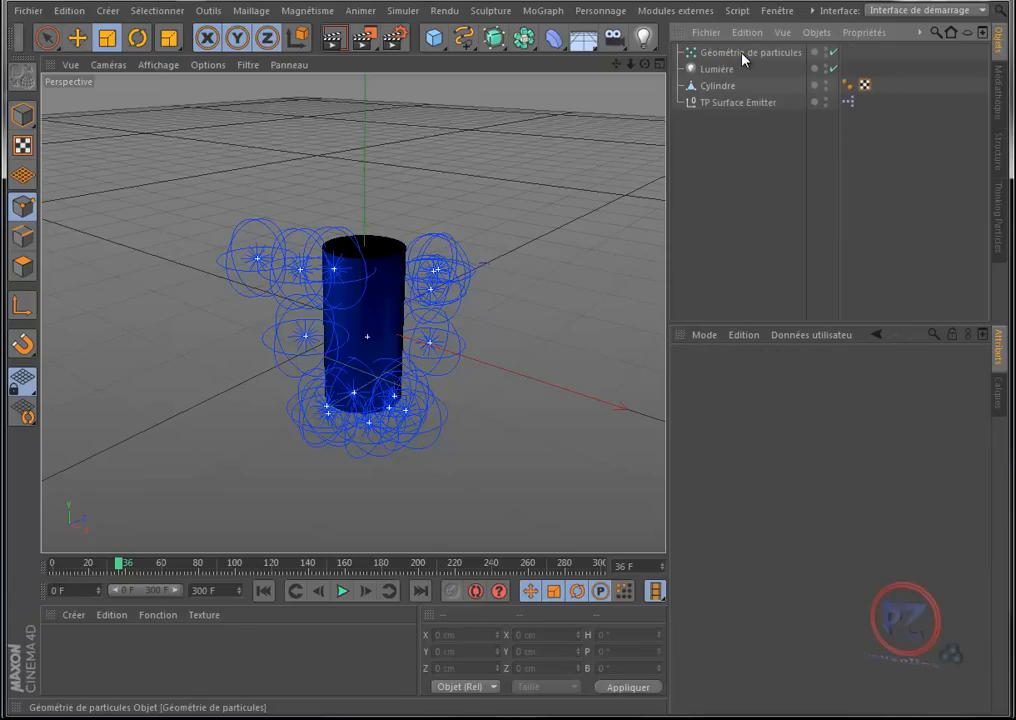
- Add the TP Randomize Direction preset from the library to the scene and return to the object list
click(1000, 91)
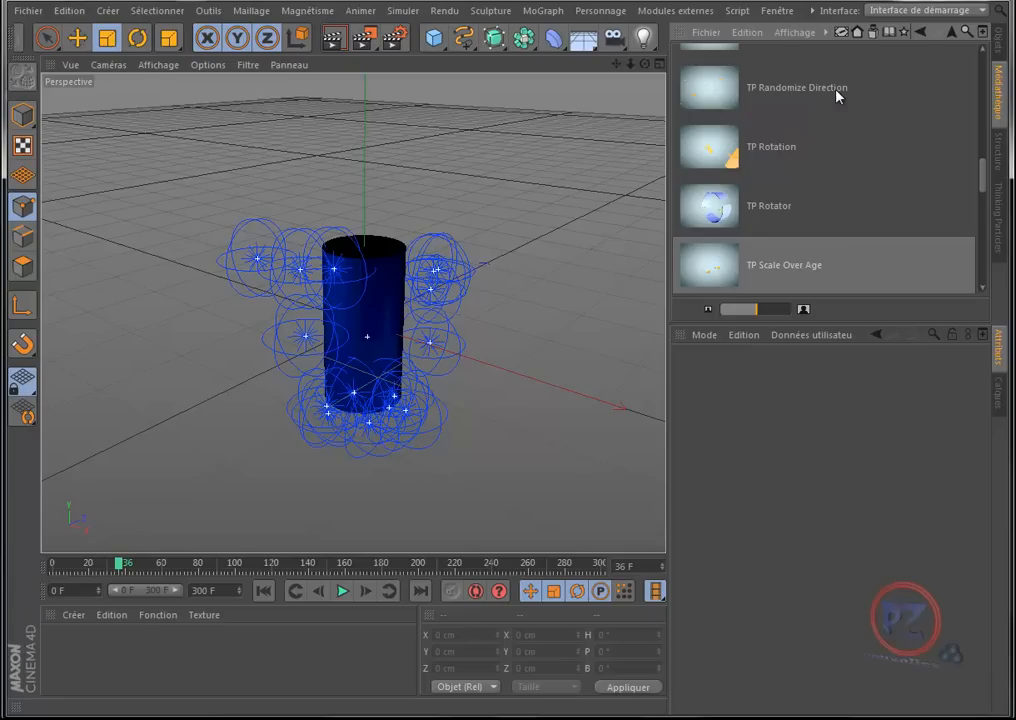
double_click(721, 91)
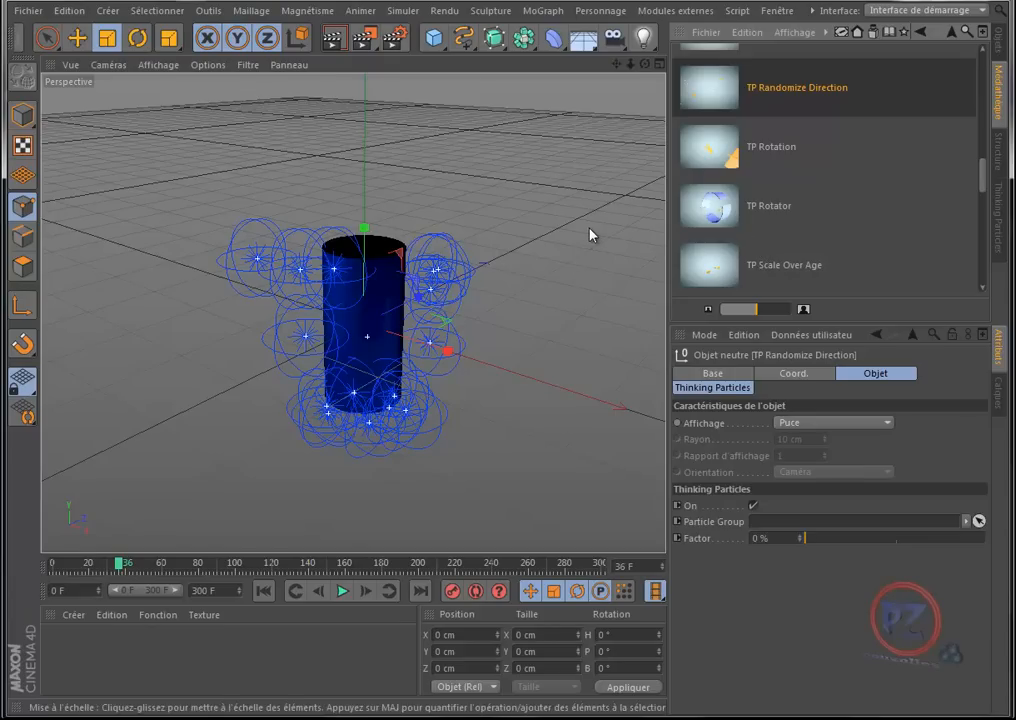
click(999, 39)
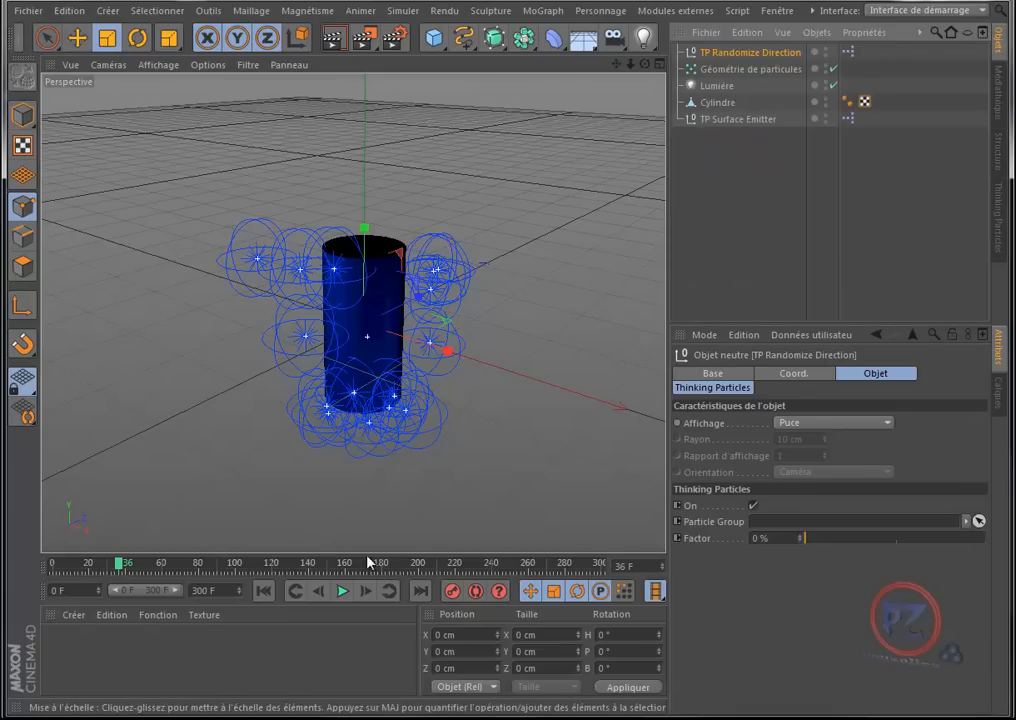
- Play the animation up to frame 101 and render the viewport to inspect the particles
click(342, 592)
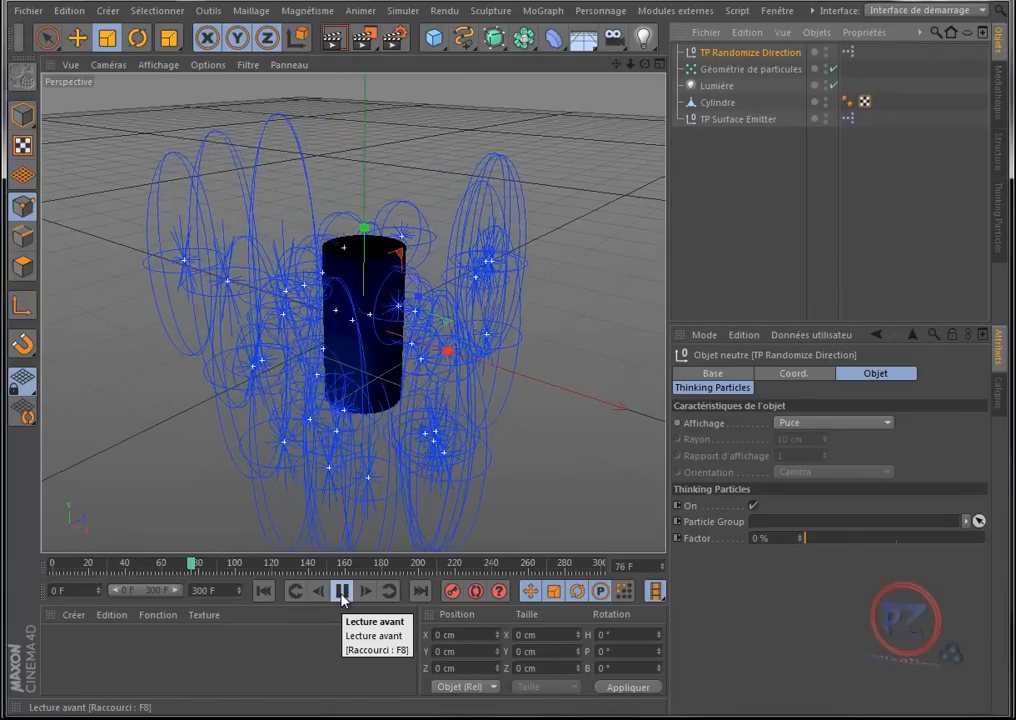
click(342, 592)
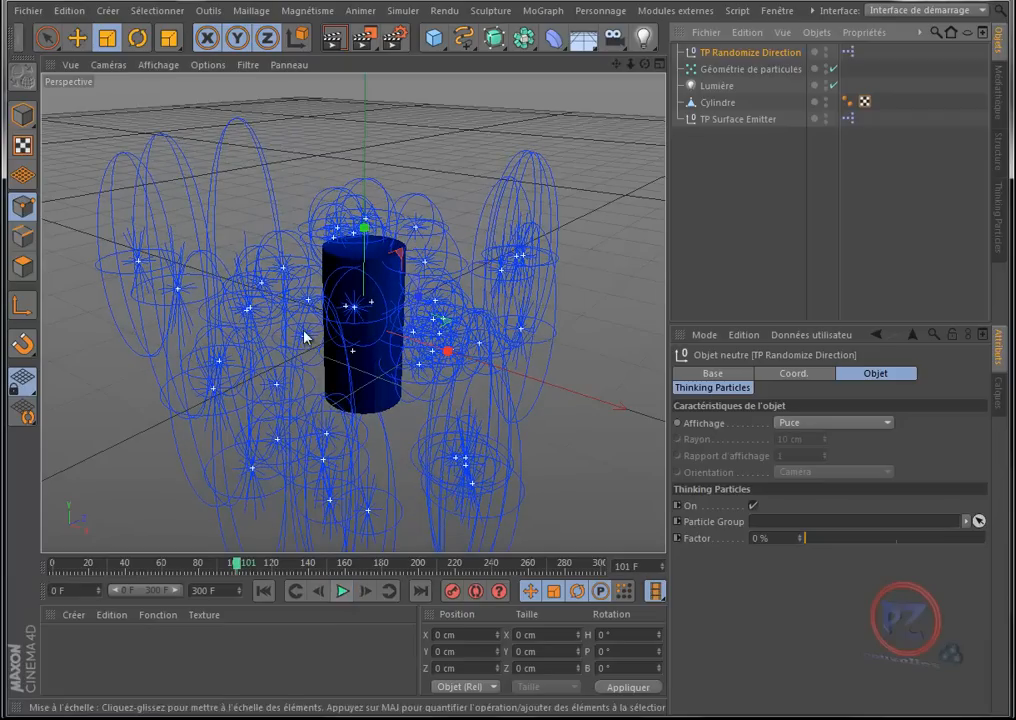
click(332, 38)
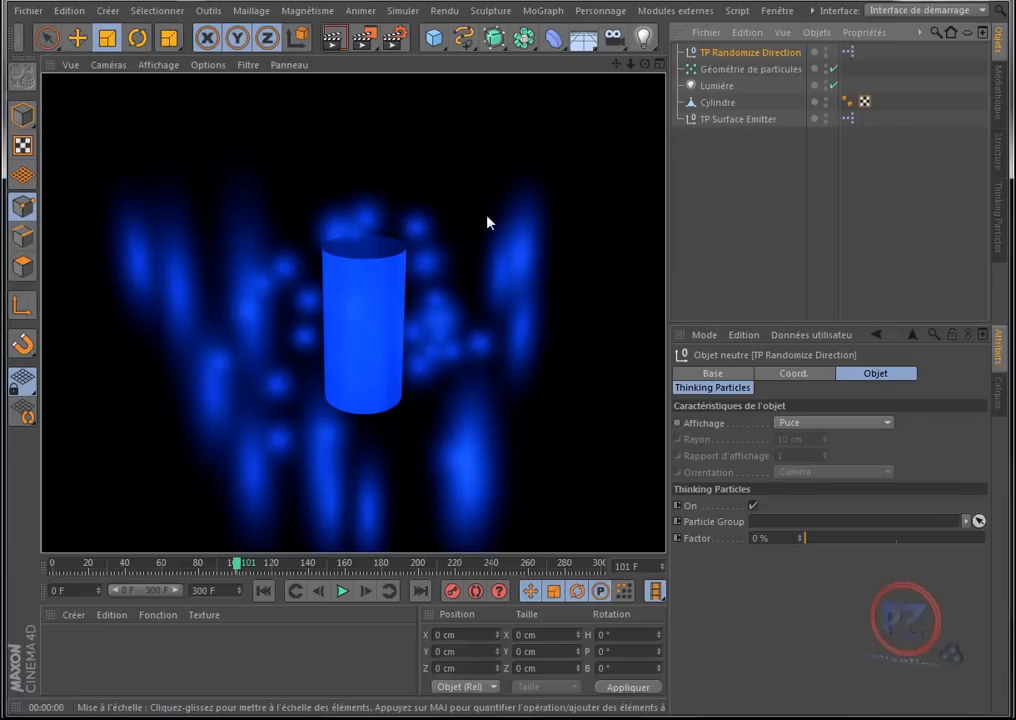
- Set the TP Randomize Direction Factor to 41 % while the animation plays
click(342, 591)
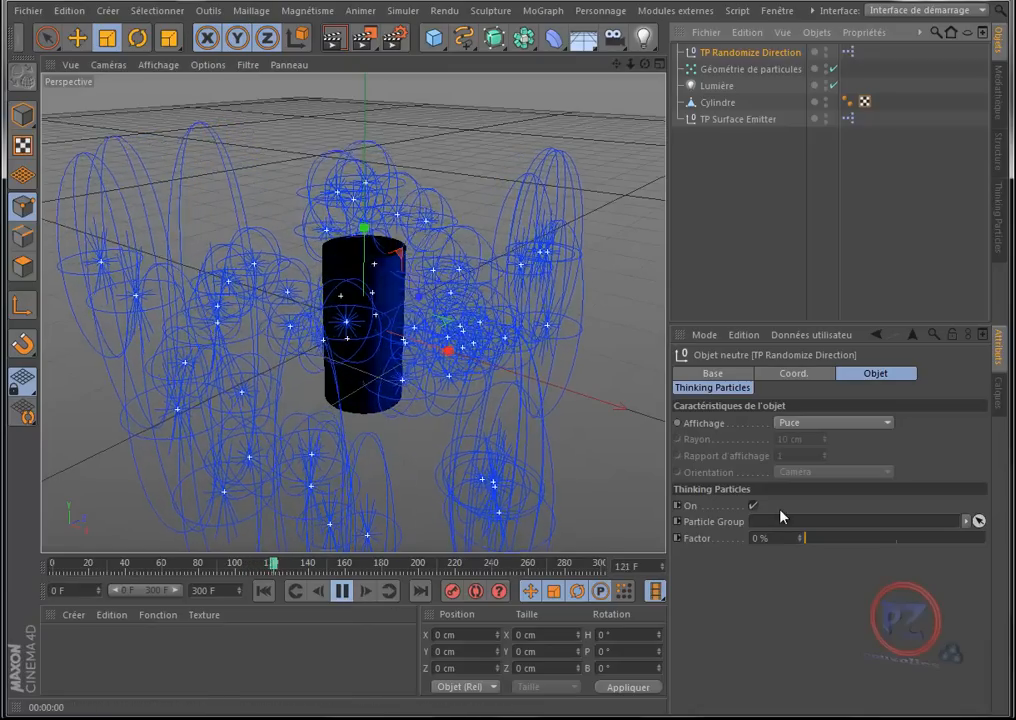
drag(800, 541, 881, 541)
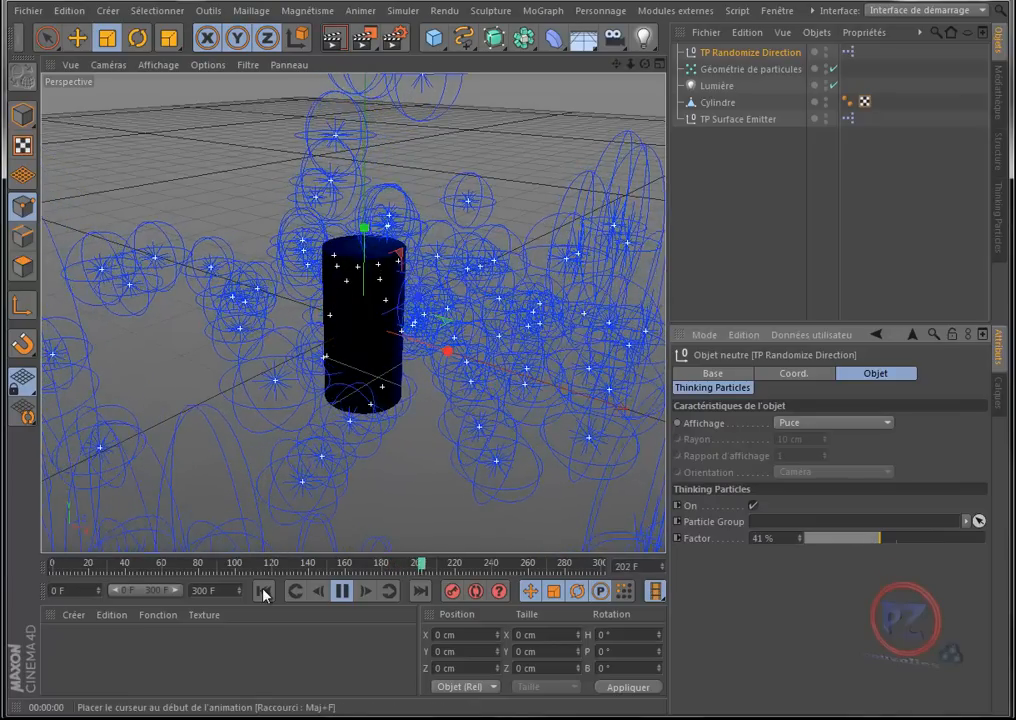
- Set the TP Randomize Direction Factor to 0 %, replay the animation from the start and pause it at frame 75
click(264, 591)
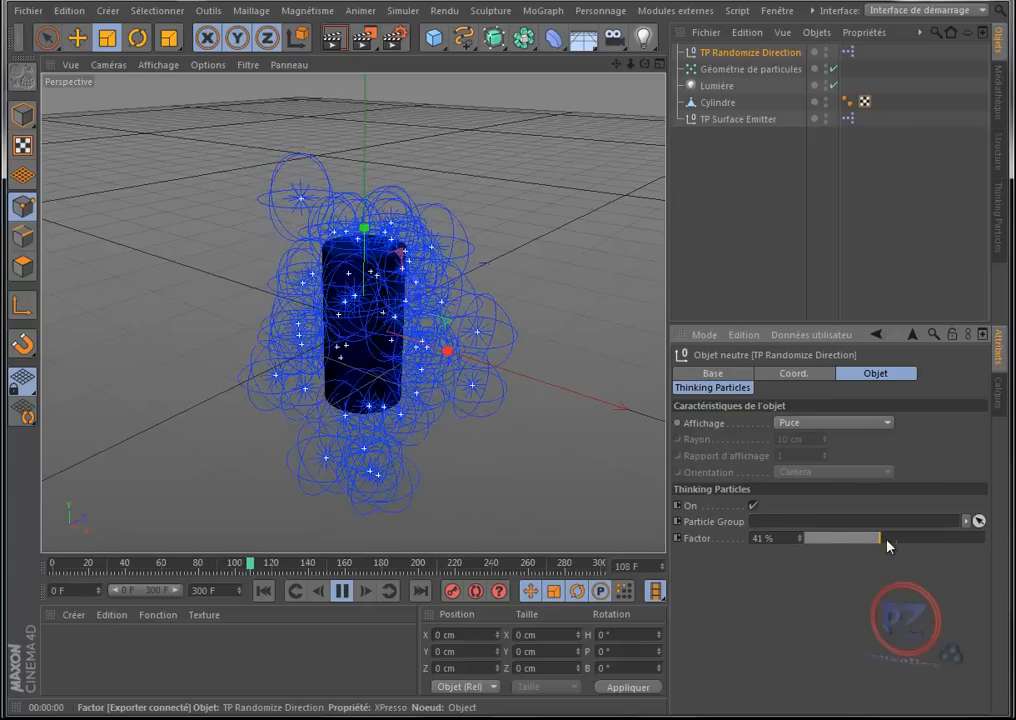
drag(882, 542, 801, 542)
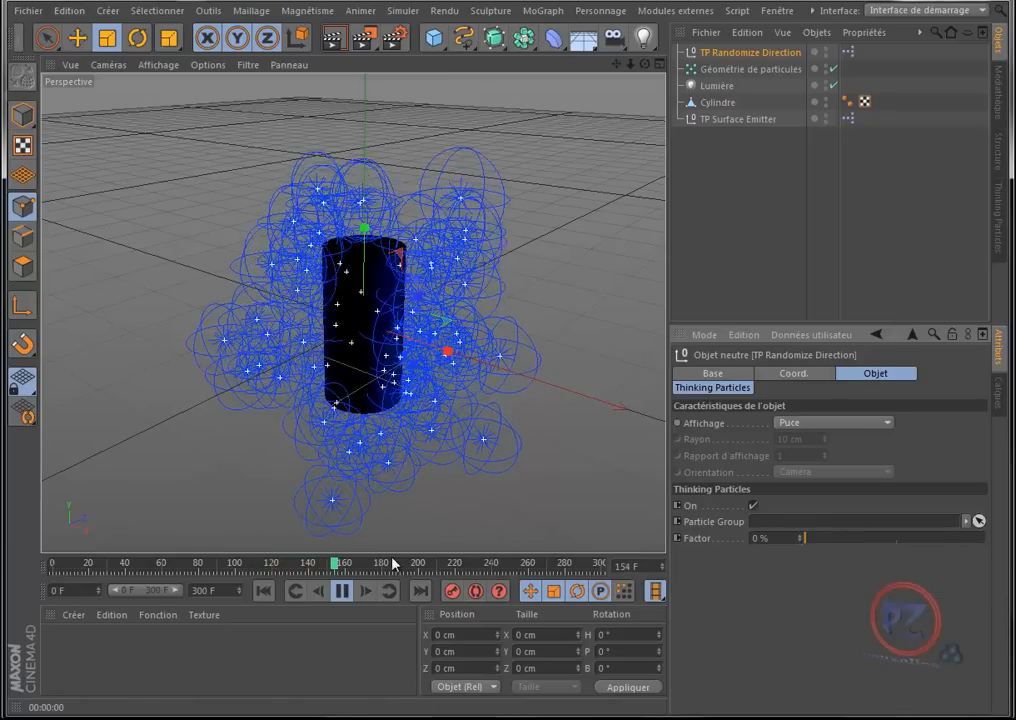
click(263, 591)
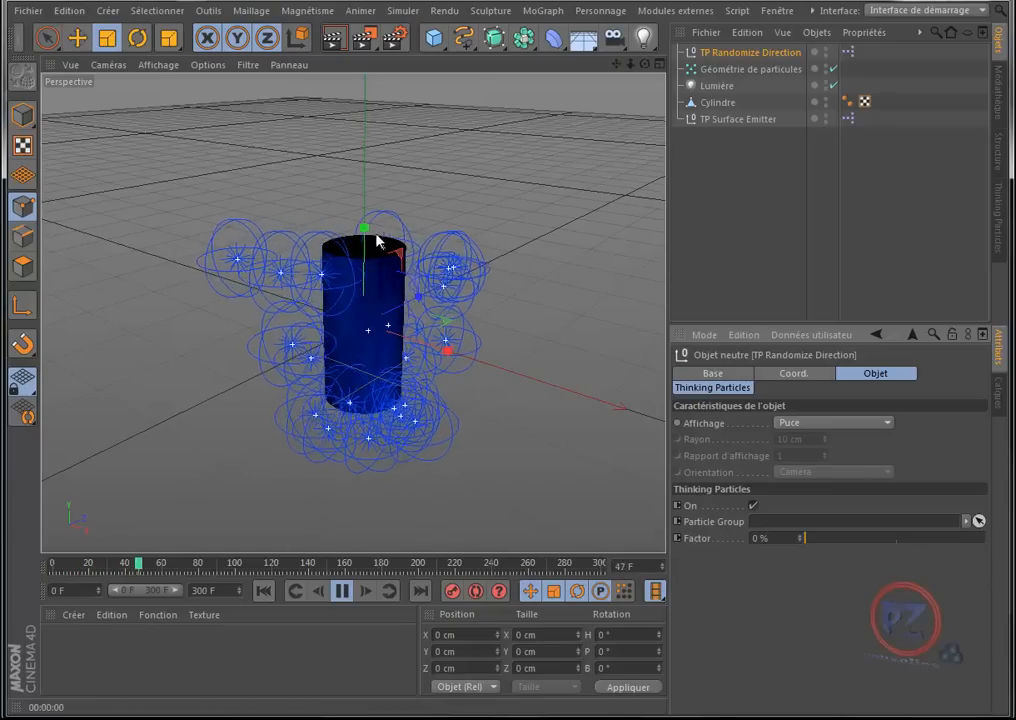
click(343, 592)
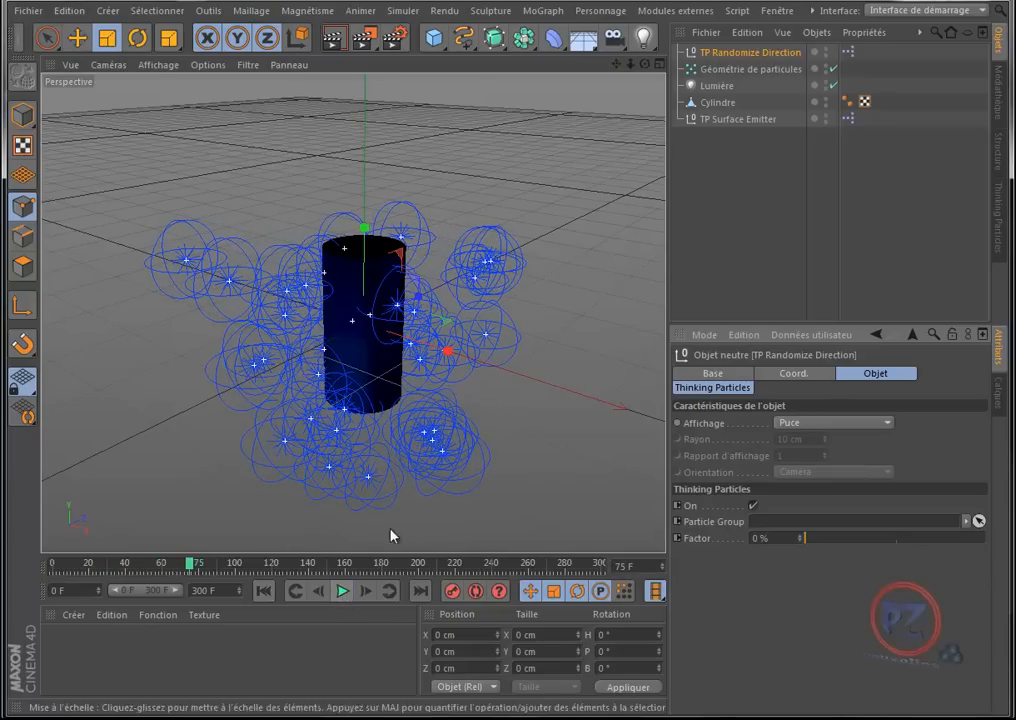
- Set the TP Surface Emitter's Particle Number to 282 and replay the animation from the start
click(734, 120)
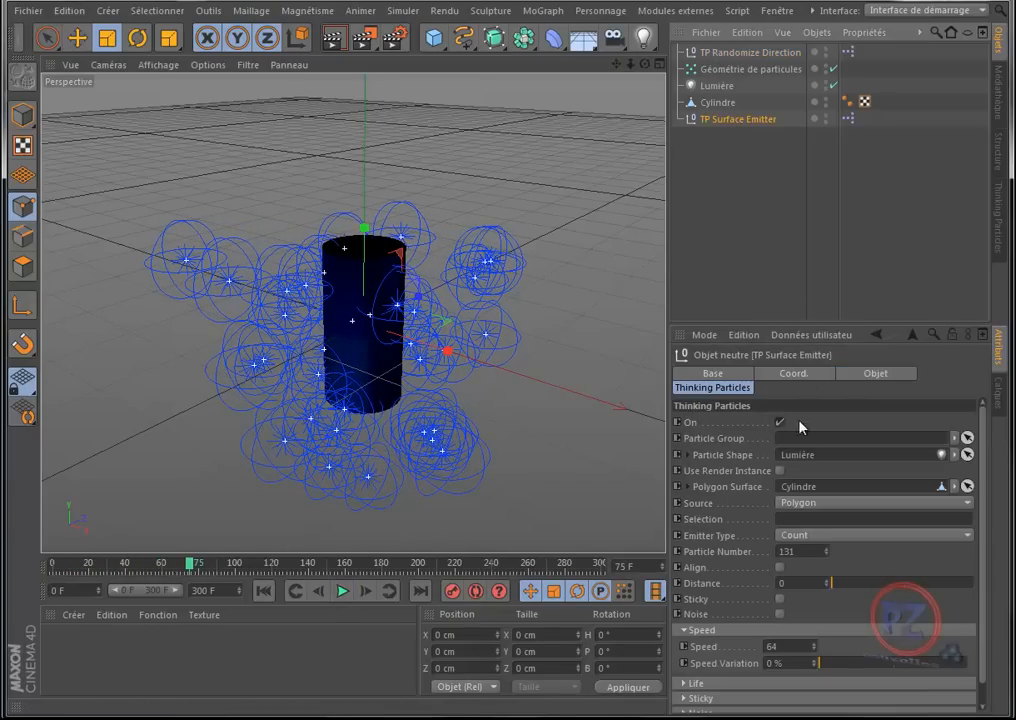
drag(826, 549, 834, 500)
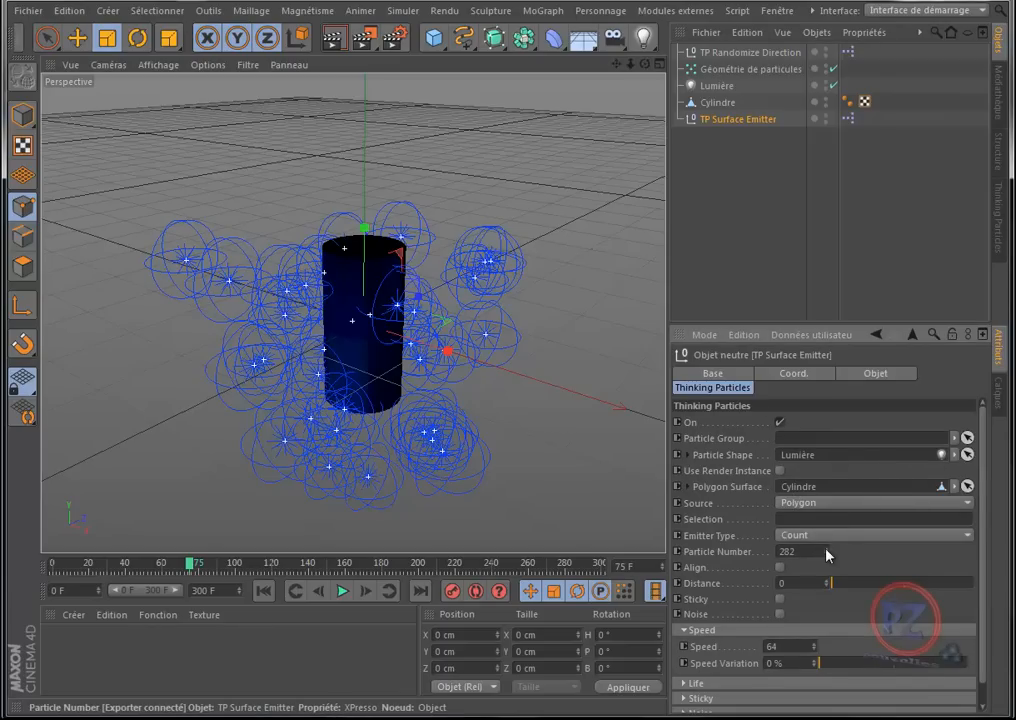
click(342, 592)
click(264, 591)
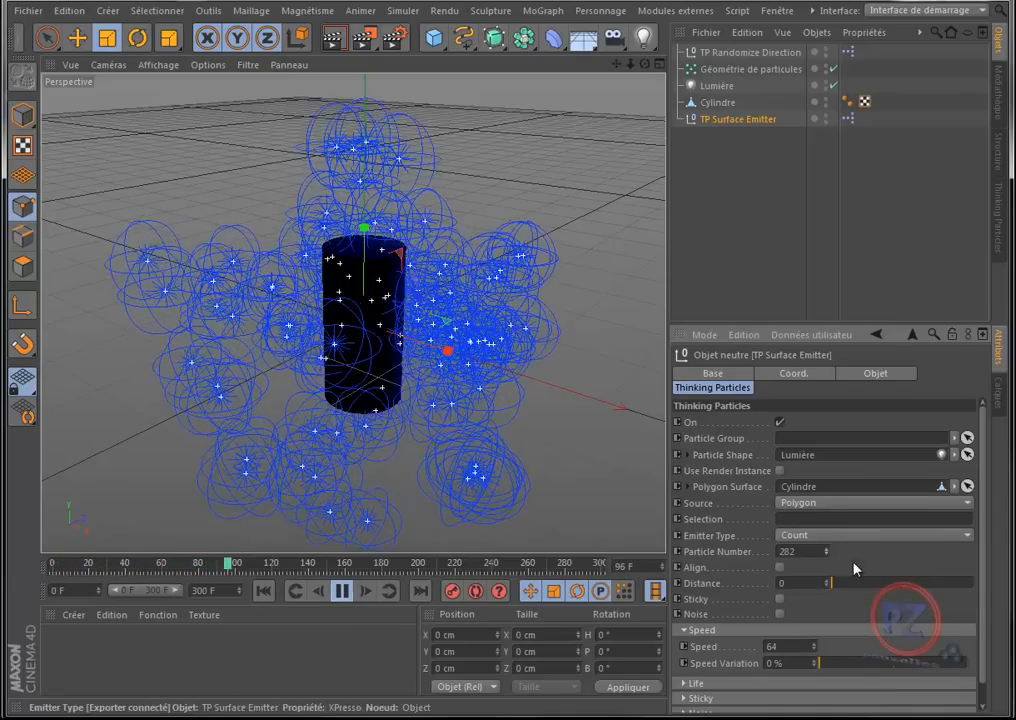
- Try a Distance of 581 on the TP Surface Emitter and return it to 0
drag(831, 584, 918, 593)
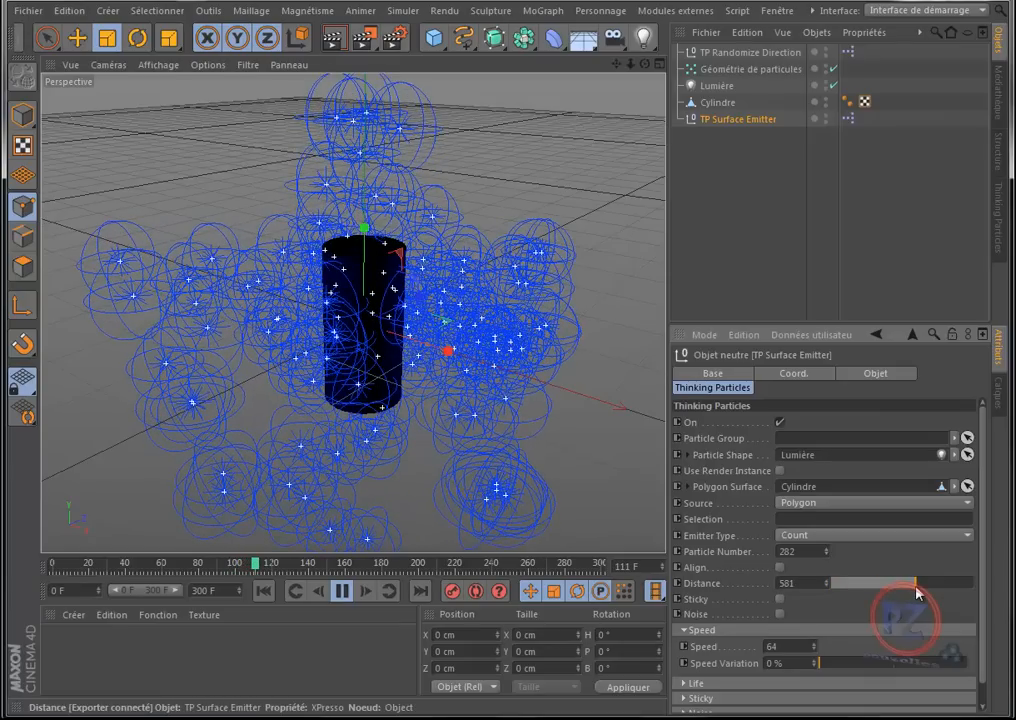
drag(917, 592, 833, 596)
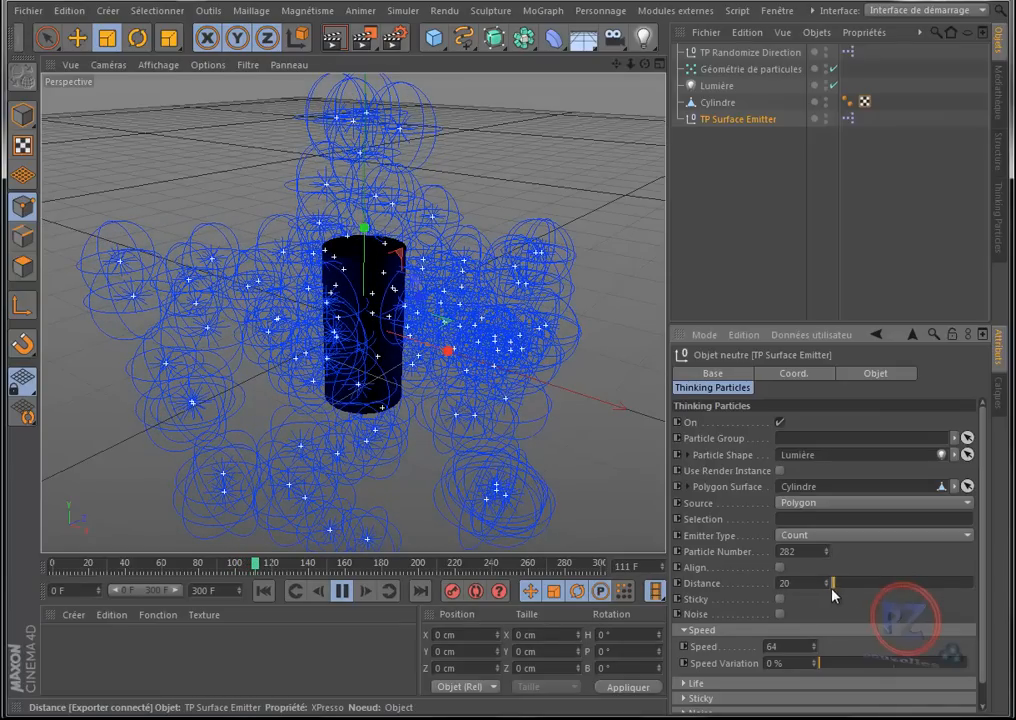
- Set the TP Randomize Direction Factor to 100 % and replay the animation from the start
click(750, 52)
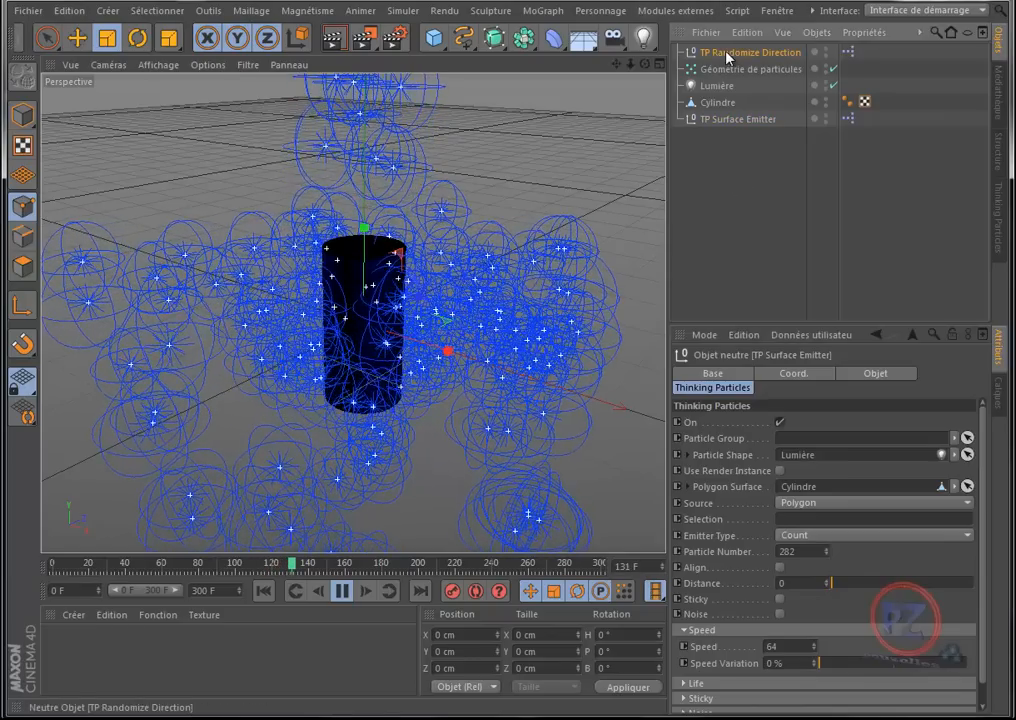
drag(805, 540, 937, 541)
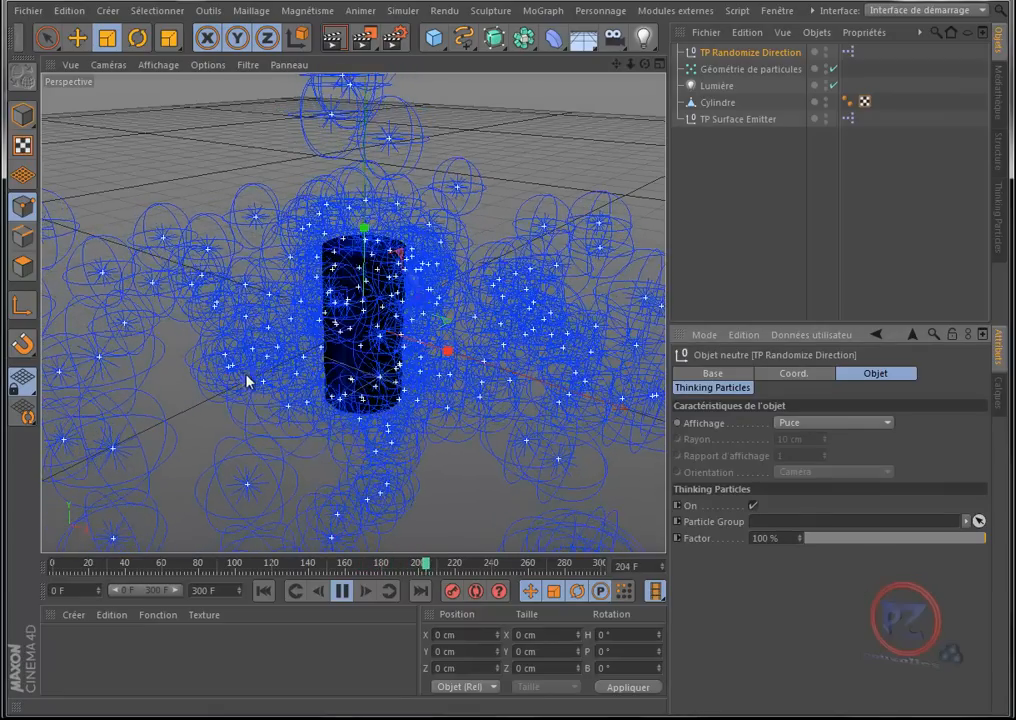
click(264, 590)
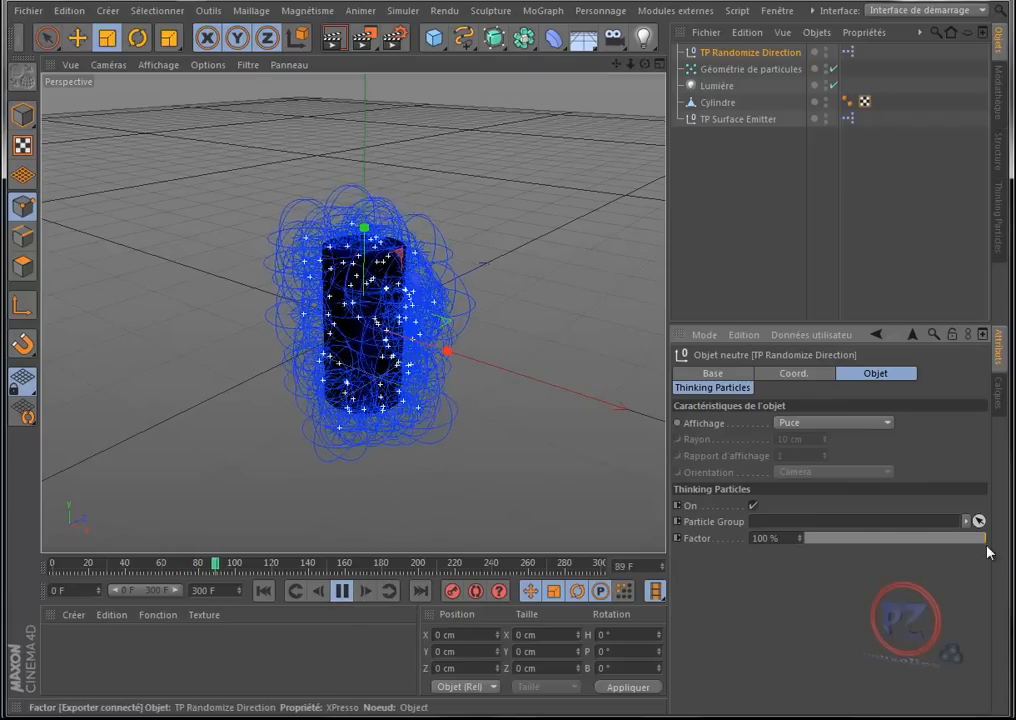
- Set the TP Randomize Direction Factor to 36 %, replay from the start and render the viewport at frame 201
drag(985, 540, 983, 540)
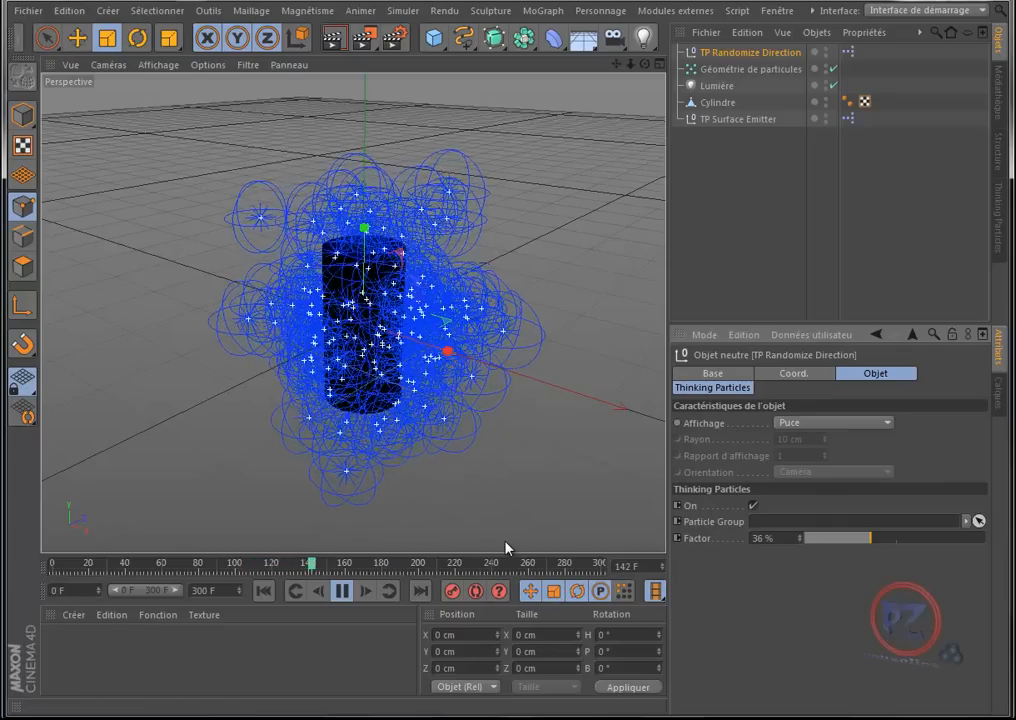
click(264, 591)
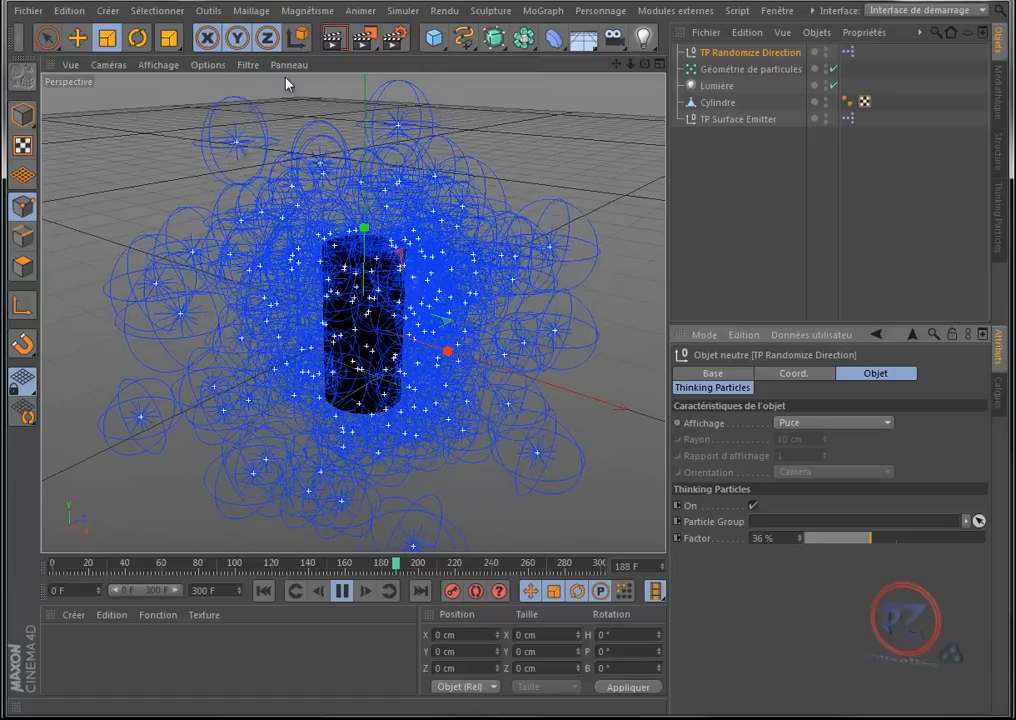
click(337, 43)
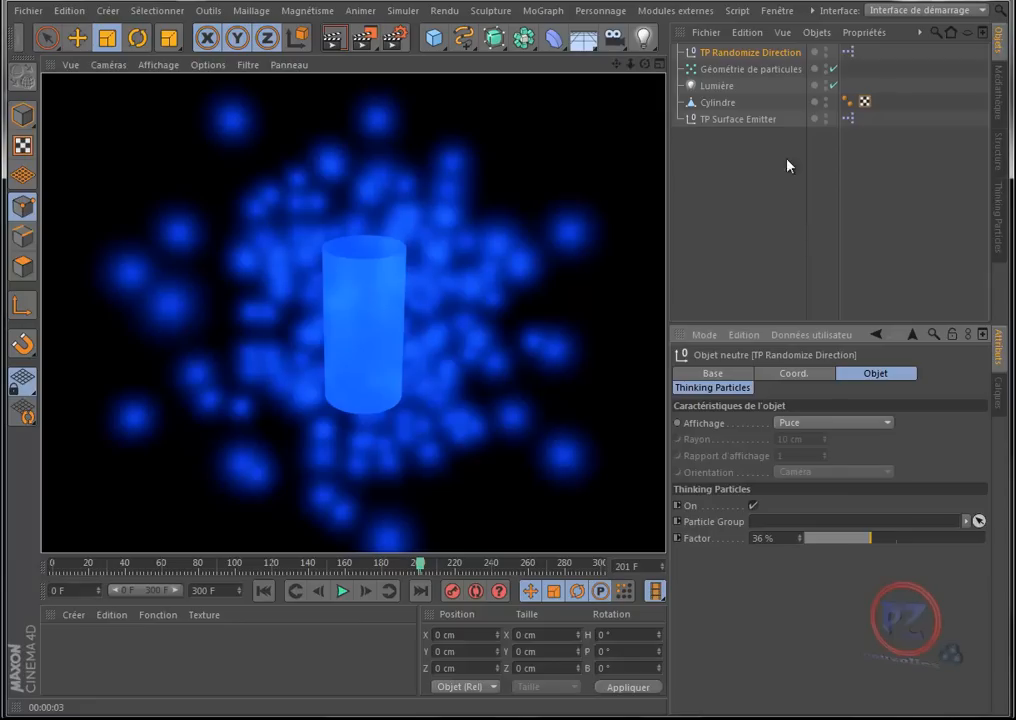
- Add the TP Scale Over Age preset from the content library to the scene and return to the object list
click(759, 121)
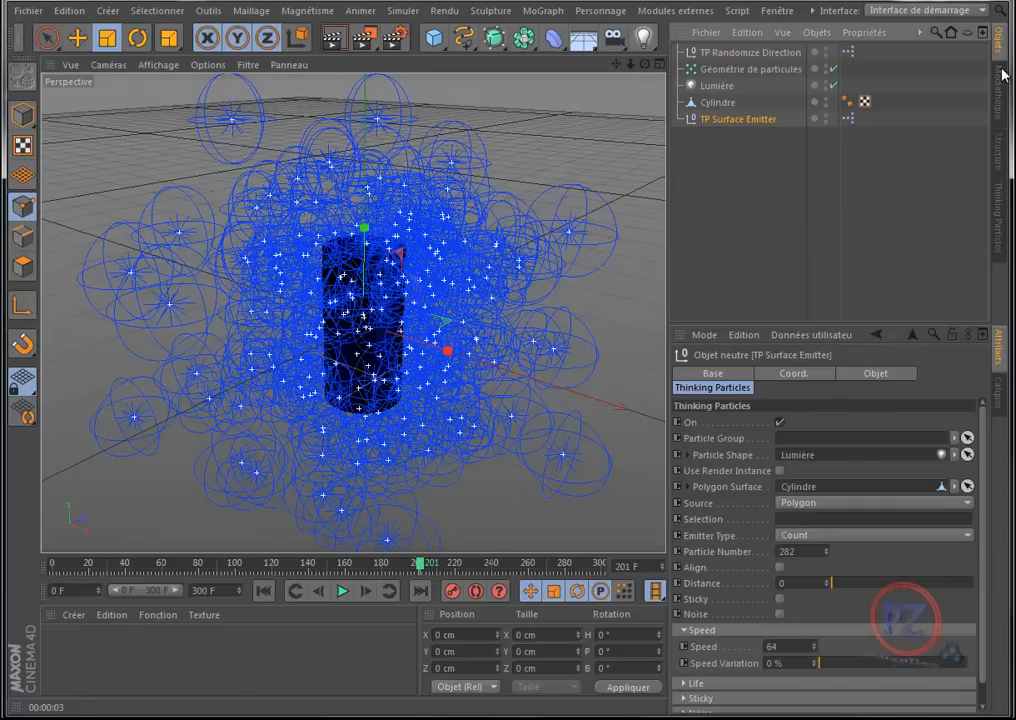
click(1004, 106)
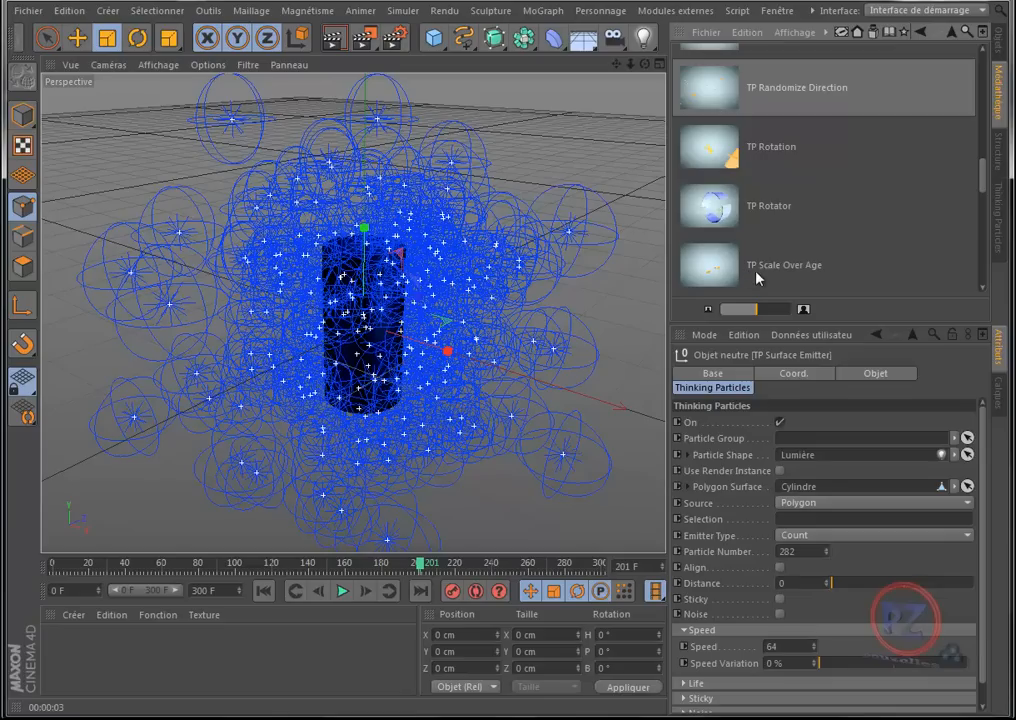
click(707, 265)
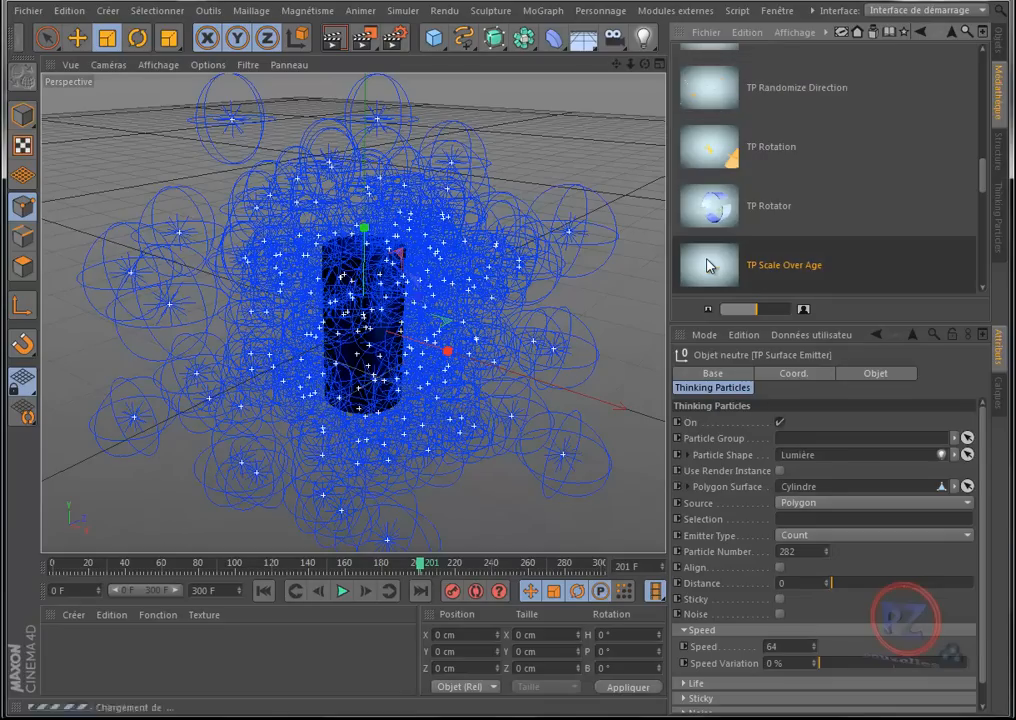
click(999, 44)
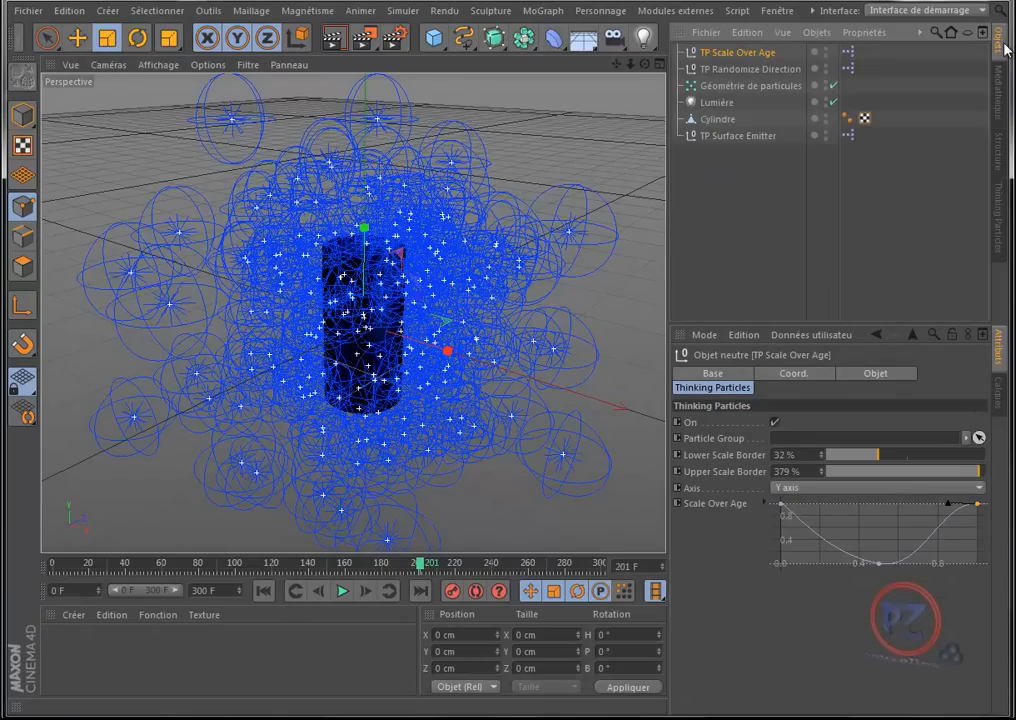
- Play the animation from the start to frame 91 and render the viewport to inspect the particle scaling
click(264, 591)
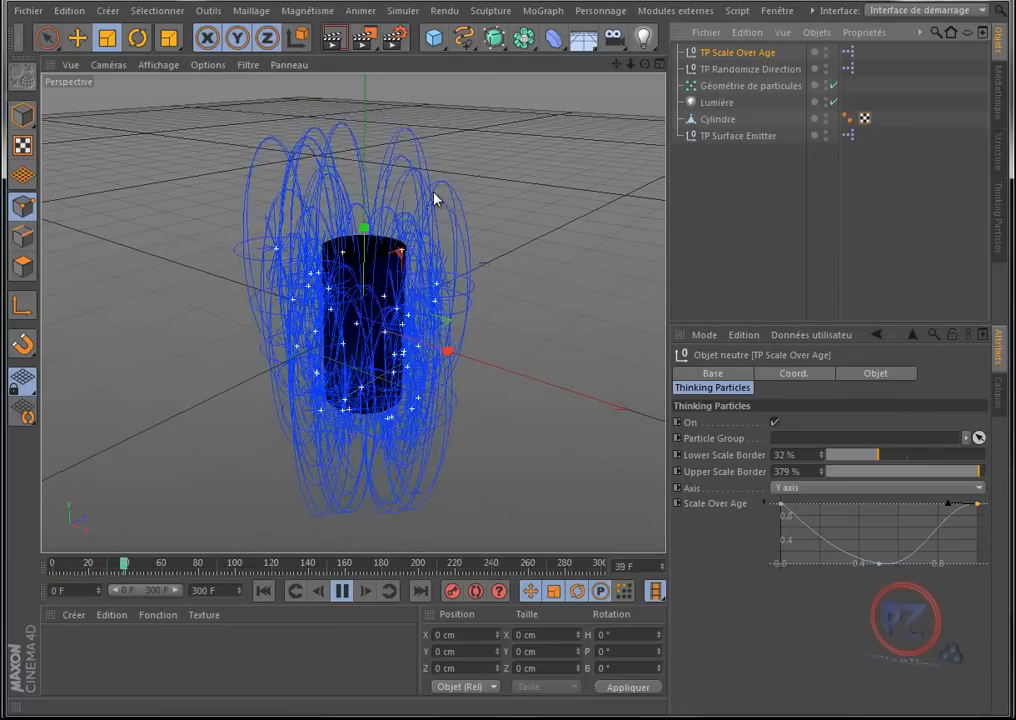
click(342, 591)
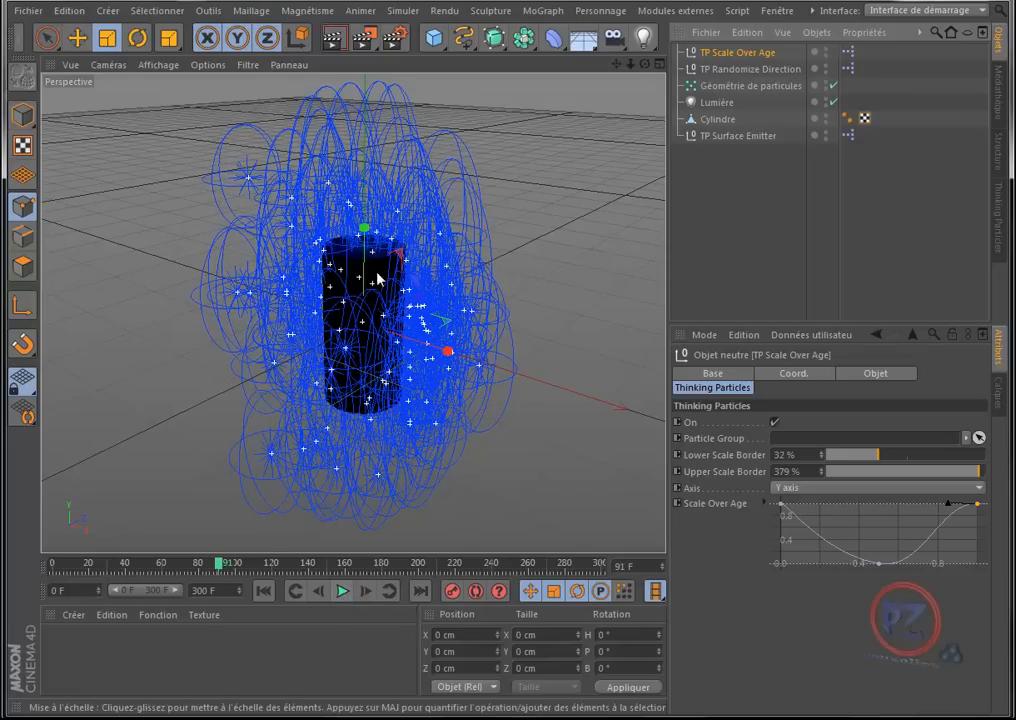
click(334, 46)
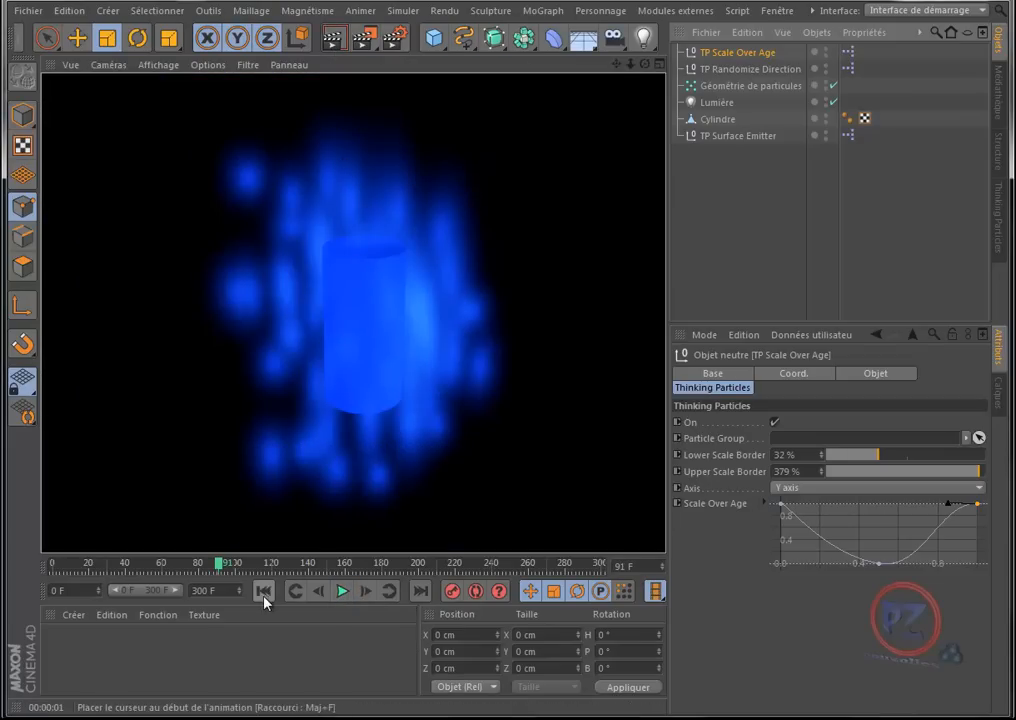
- Set TP Scale Over Age's Upper Scale Border to 103 % and Lower Scale Border to 0 %, and render the viewport at frame 164
click(264, 591)
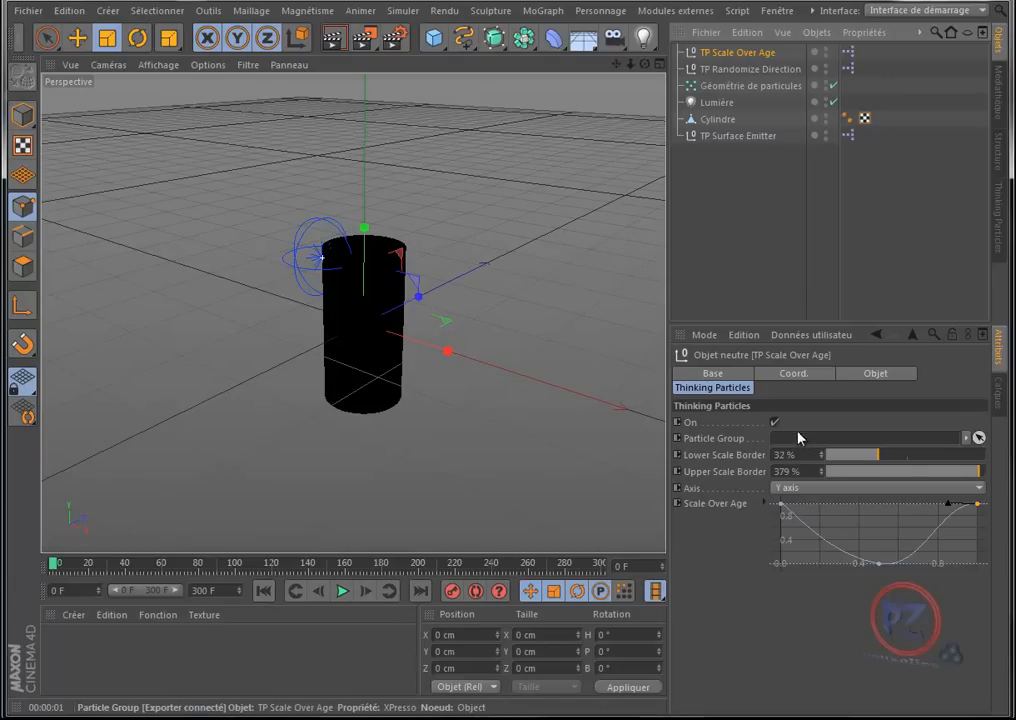
click(900, 475)
click(342, 591)
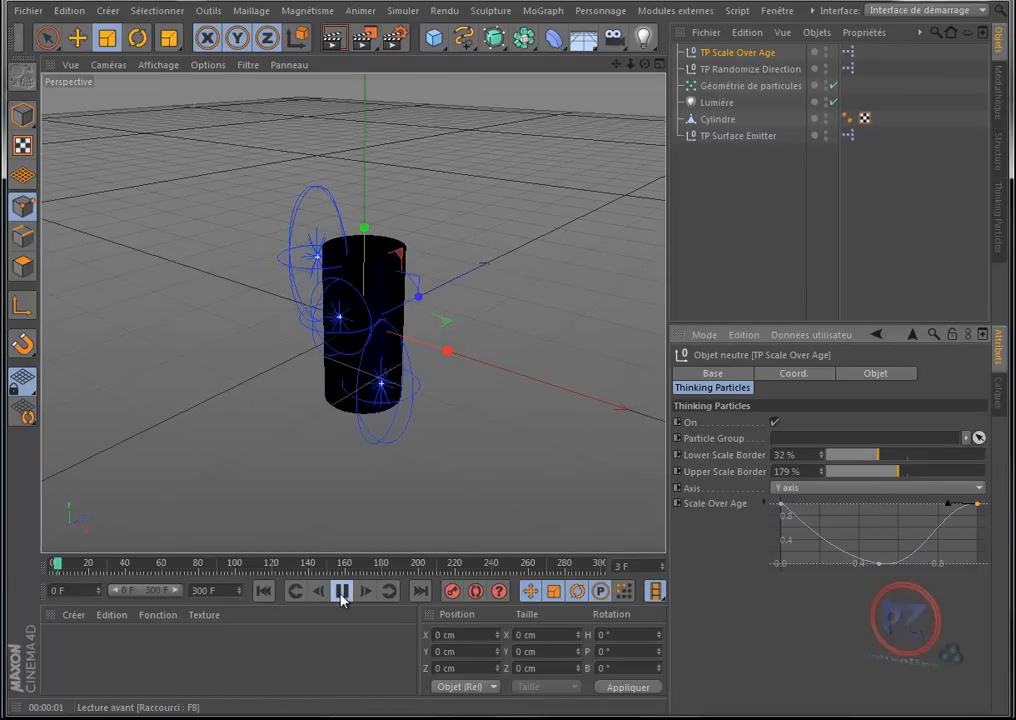
click(885, 472)
click(868, 472)
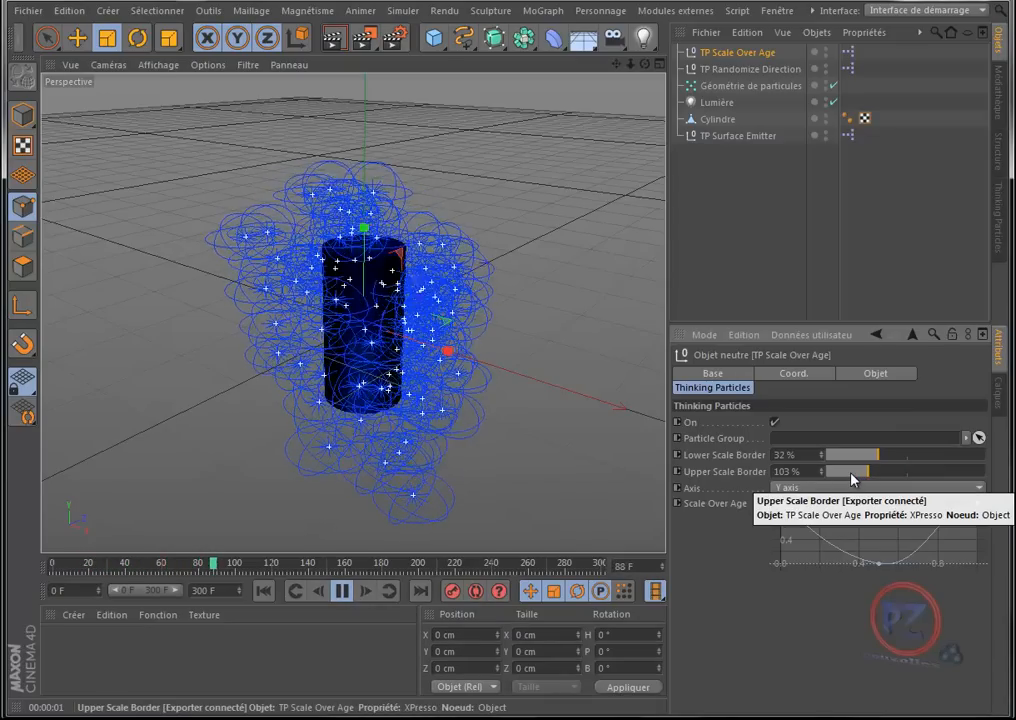
drag(850, 456, 822, 459)
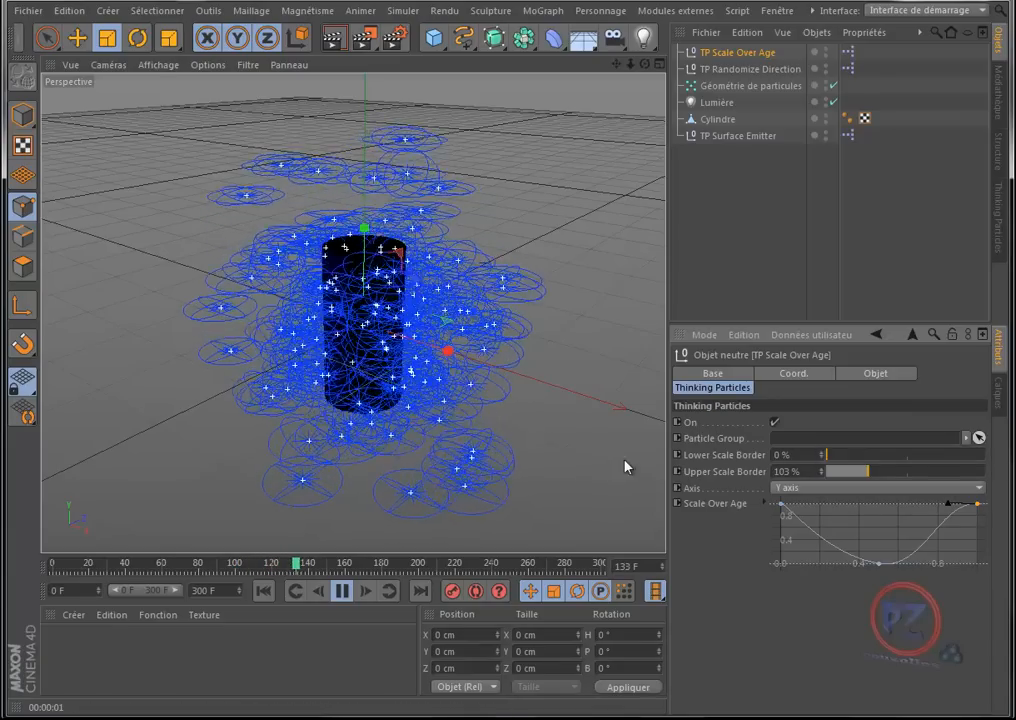
click(333, 41)
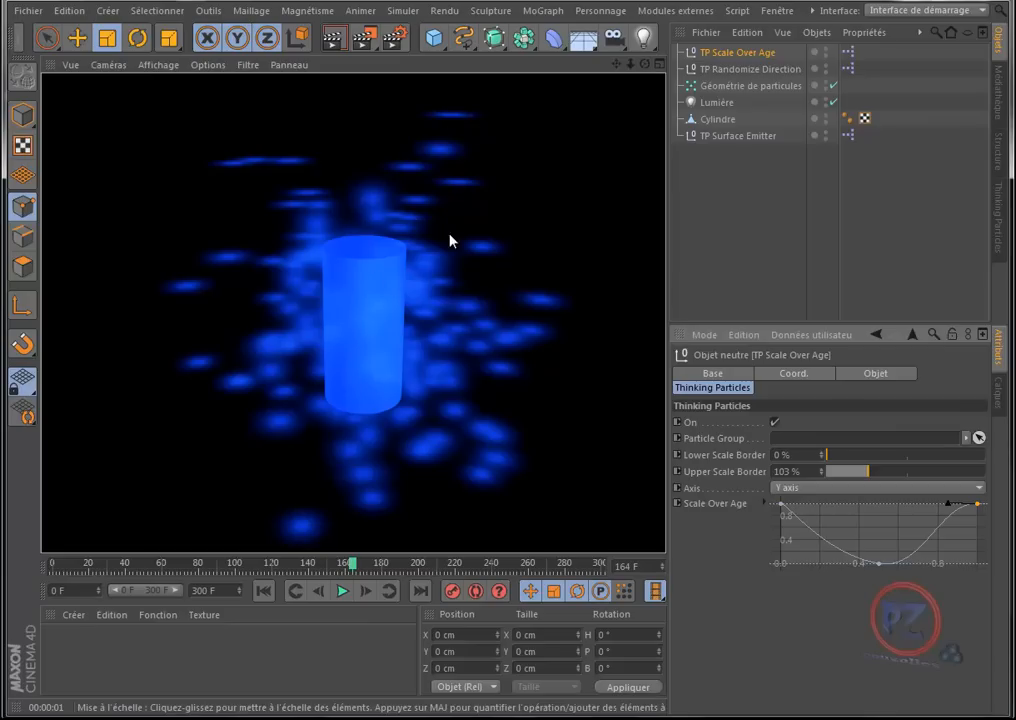
- Set the TP Scale Over Age Axis to All, replay from the start and render the viewport at frame 93
click(810, 490)
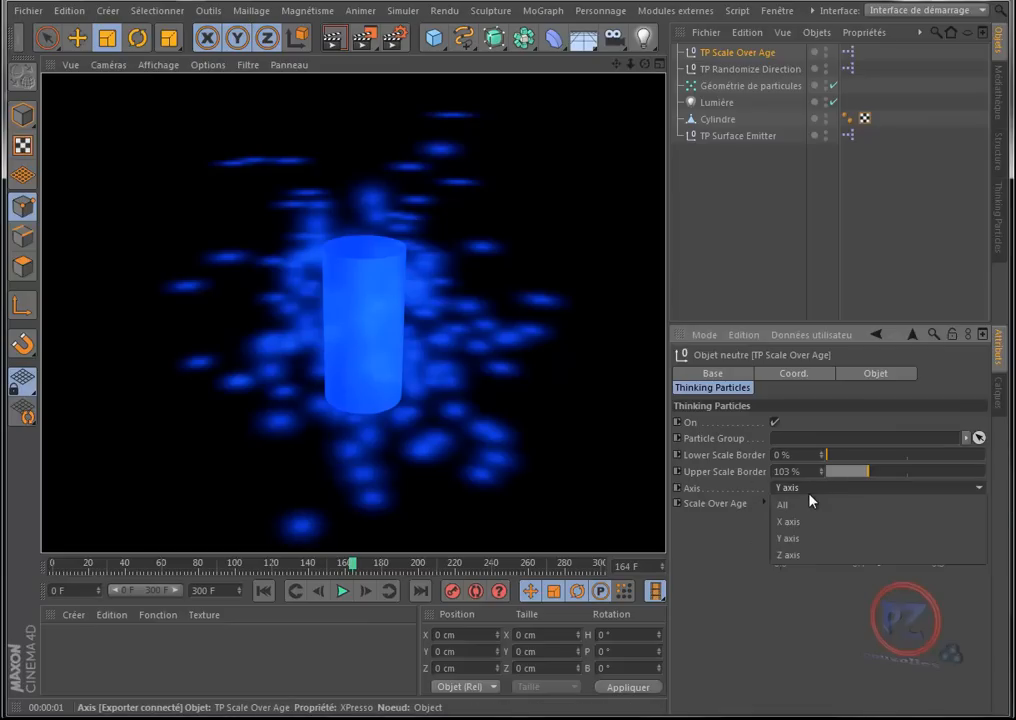
click(795, 507)
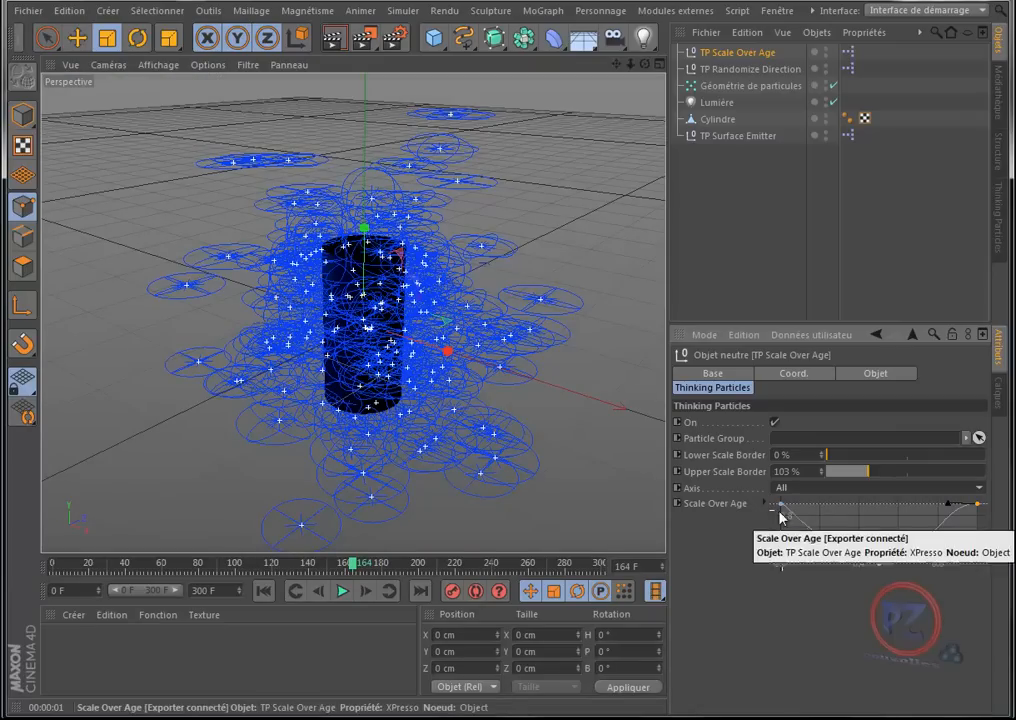
click(262, 592)
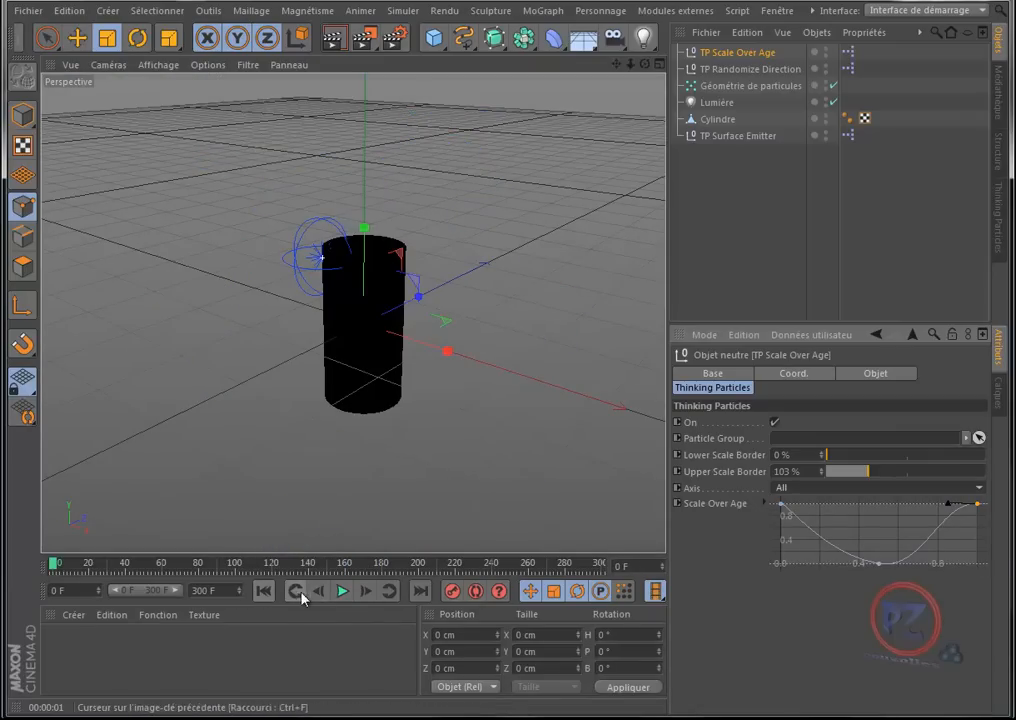
click(342, 591)
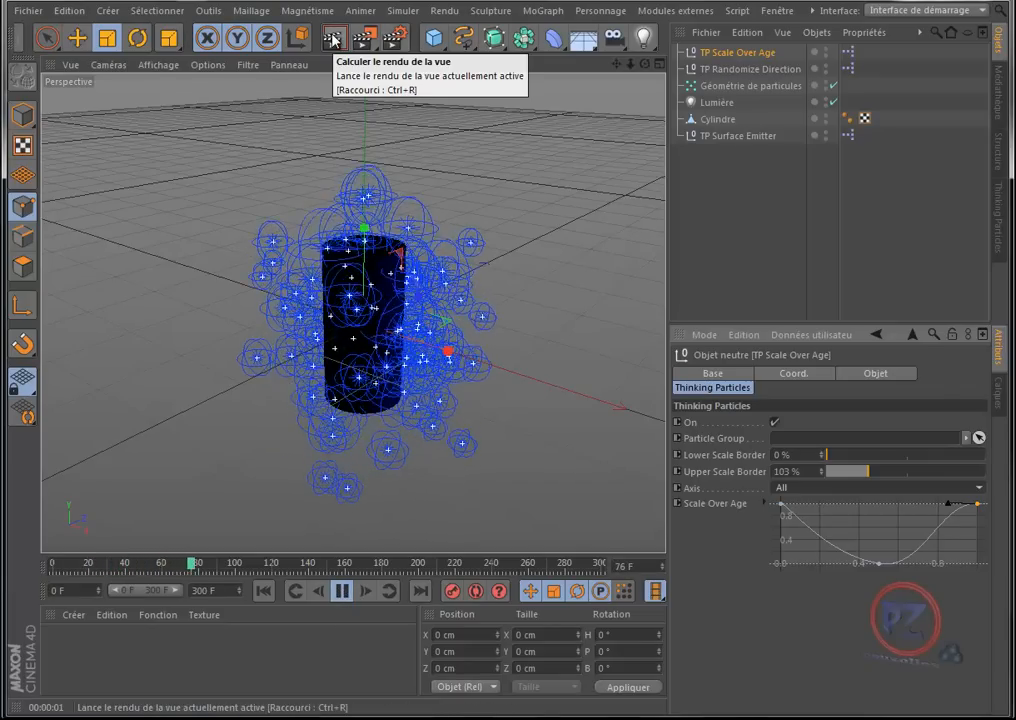
click(333, 38)
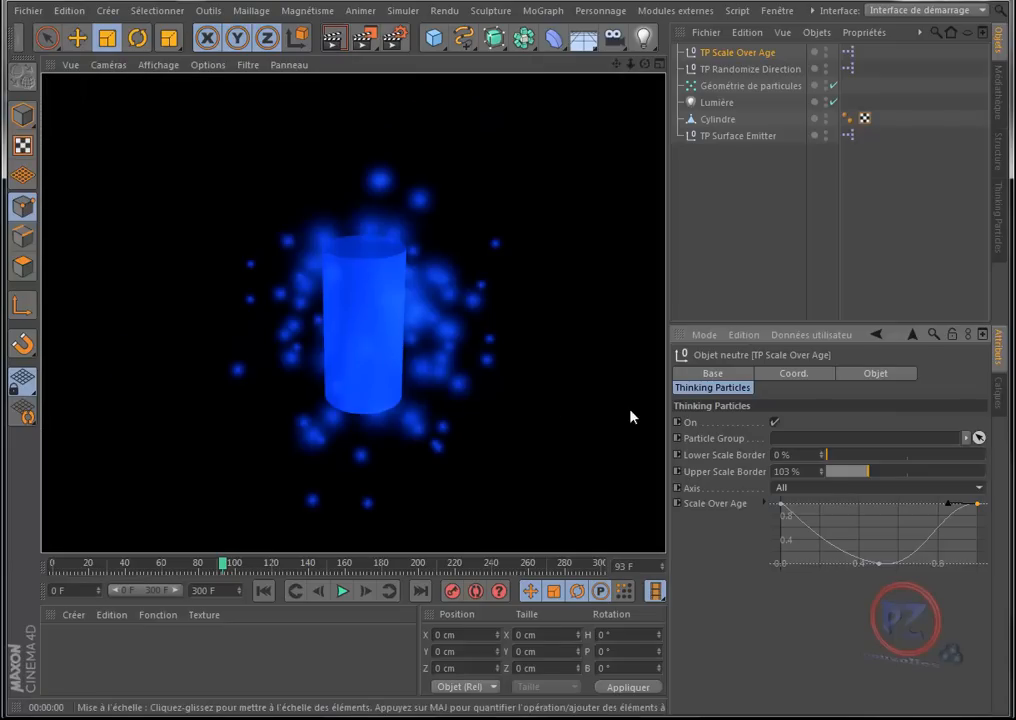
- Reshape the Scale Over Age curve into a smooth descent from full scale to 0 and replay the animation from the start
drag(873, 563, 876, 524)
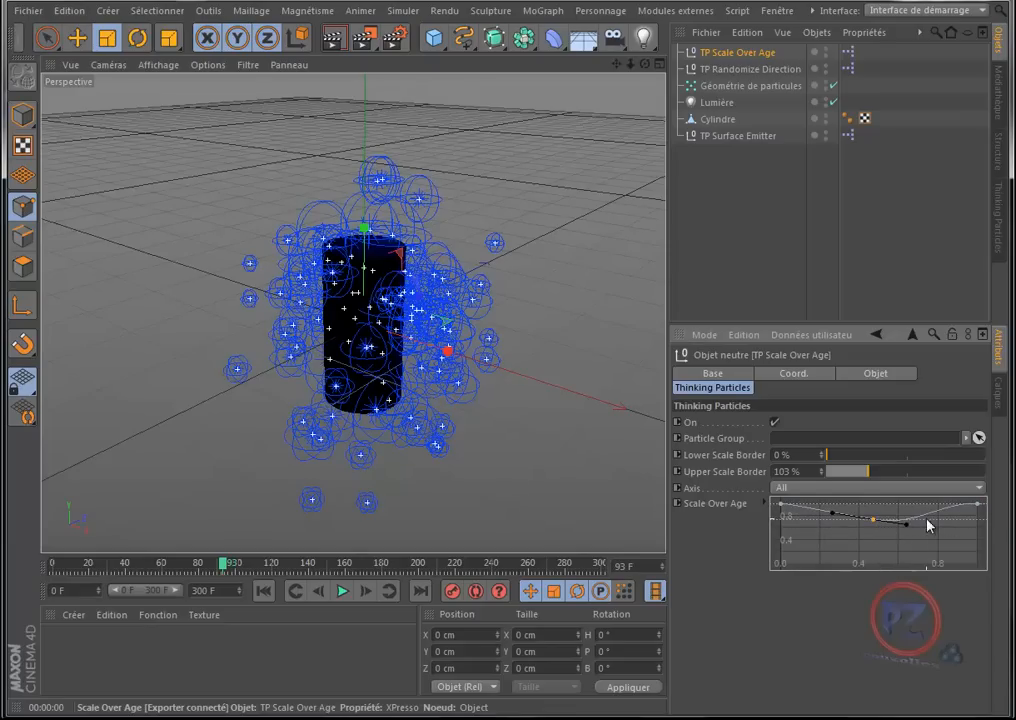
drag(978, 506, 972, 565)
drag(874, 522, 911, 535)
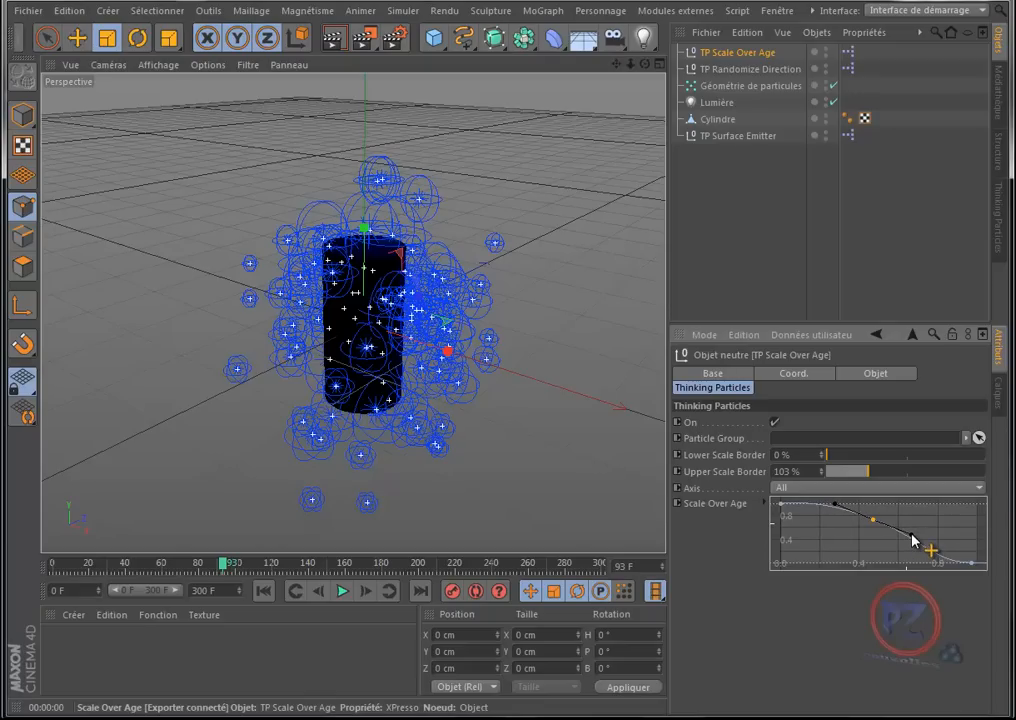
click(263, 591)
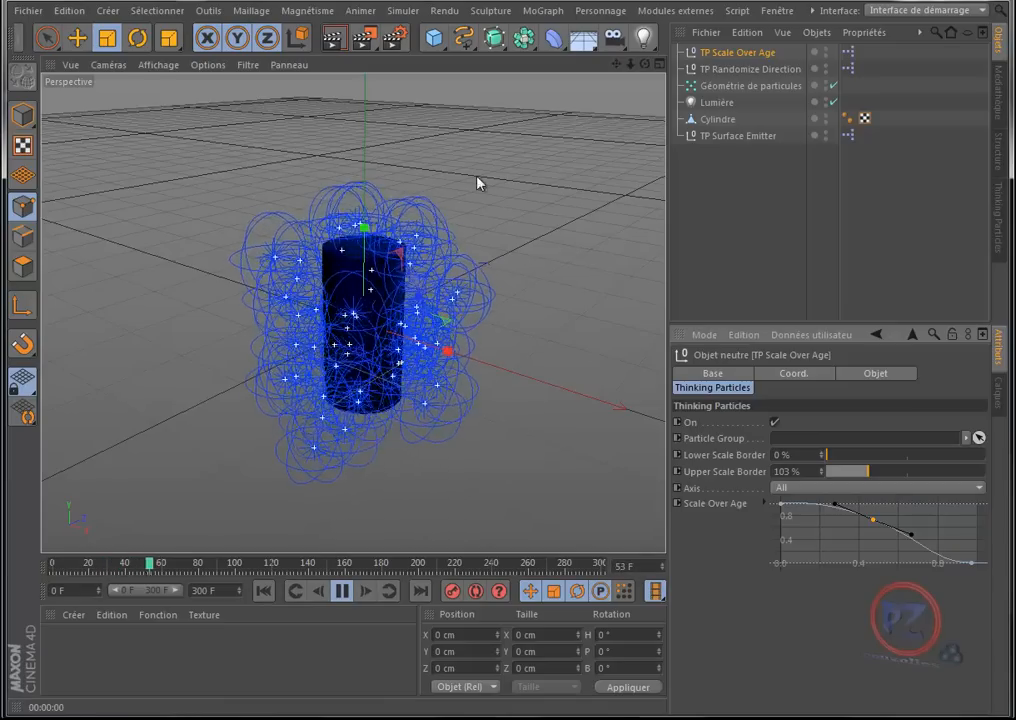
- Render the viewport at frame 69 and examine the TP Randomize Direction settings
click(334, 39)
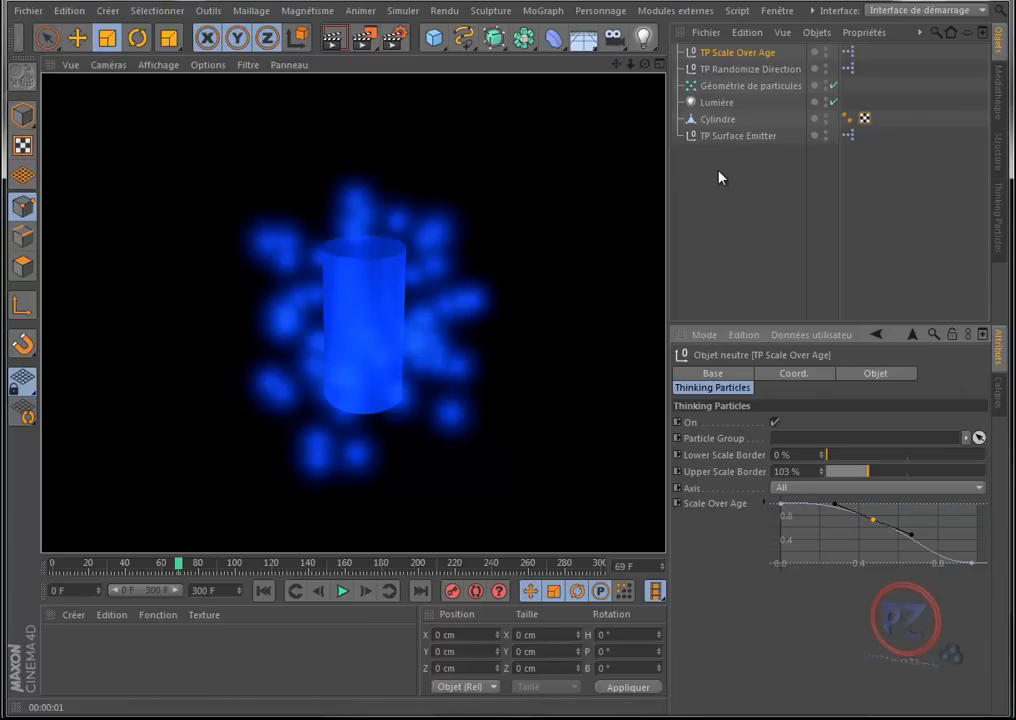
click(733, 70)
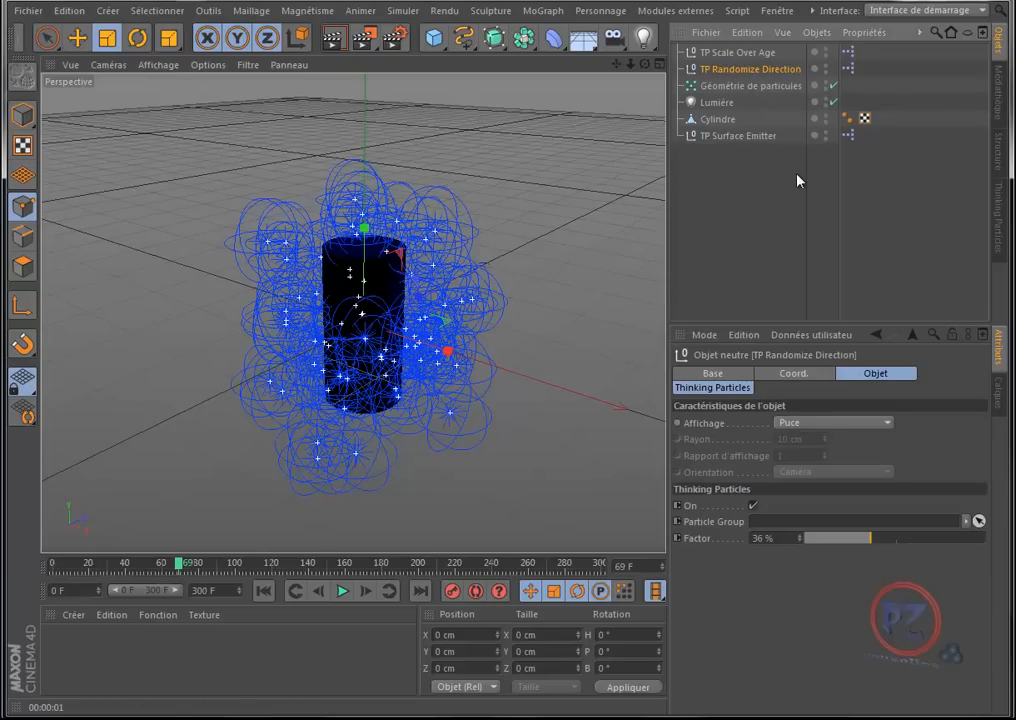
- Enable the Utiliser le dégradé option in the Lumière object's visibility settings, replay from the start and render the viewport at frame 27
click(718, 103)
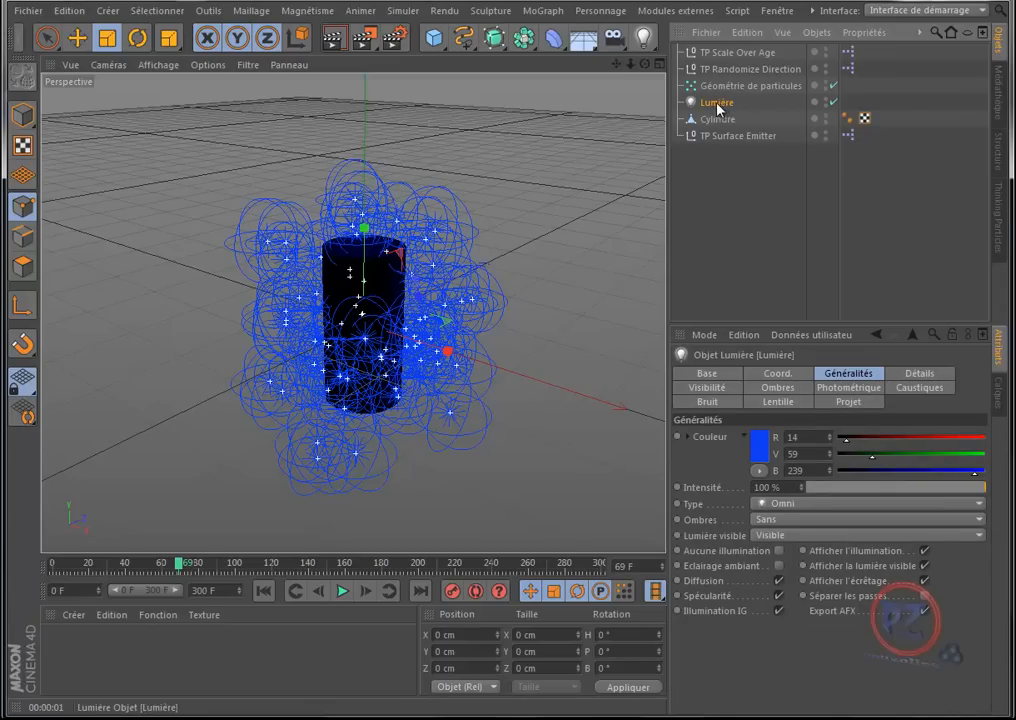
click(723, 389)
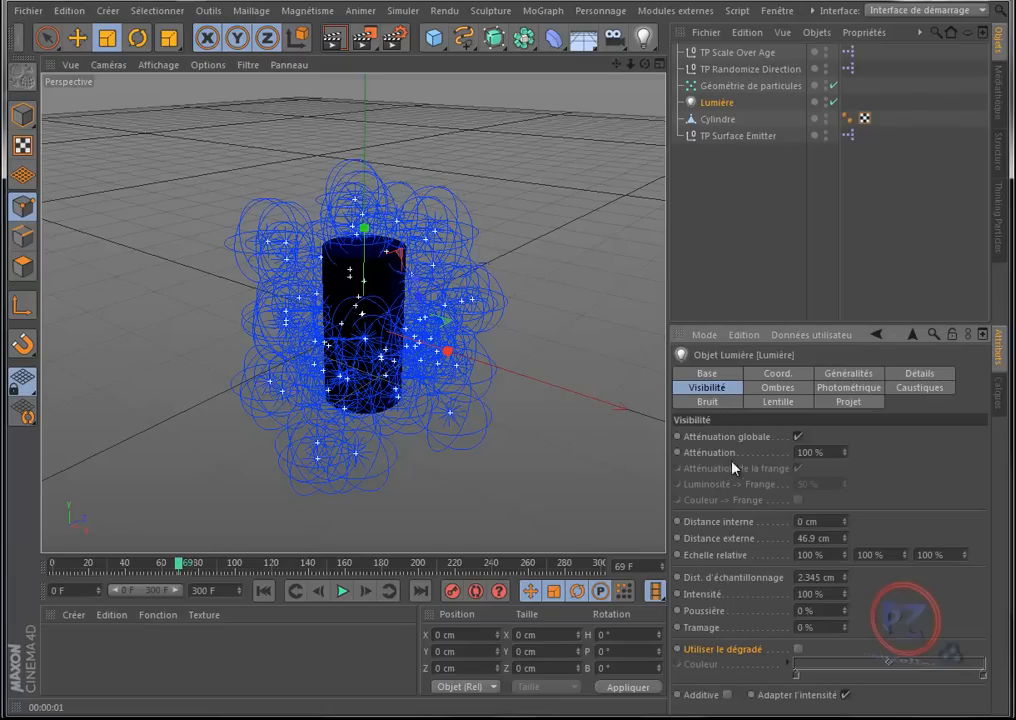
click(798, 649)
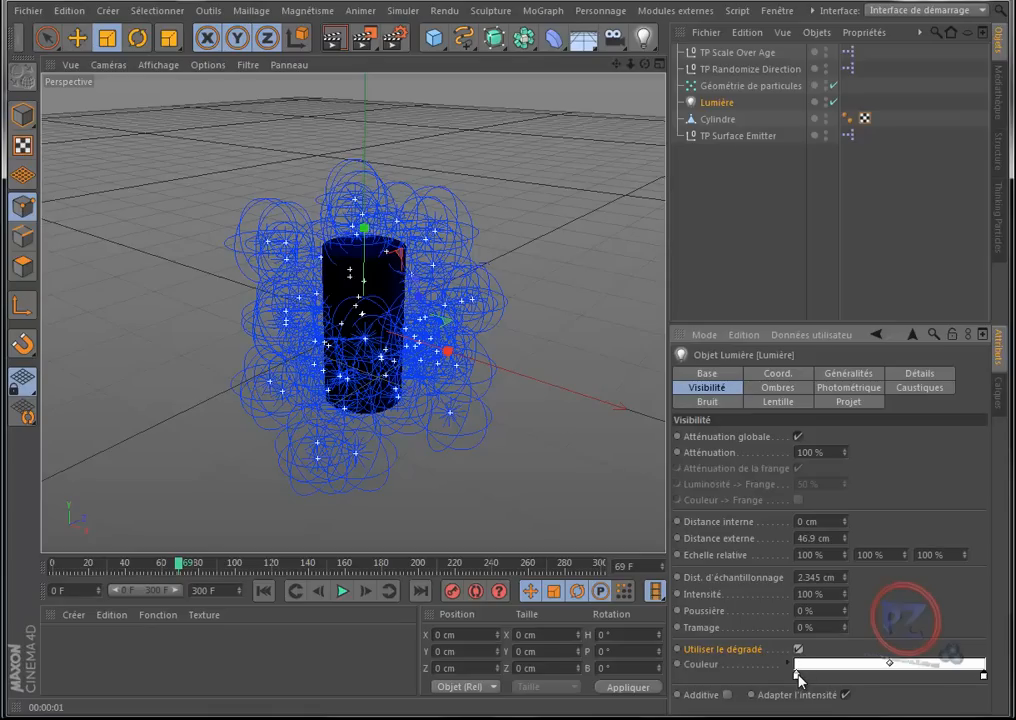
click(264, 591)
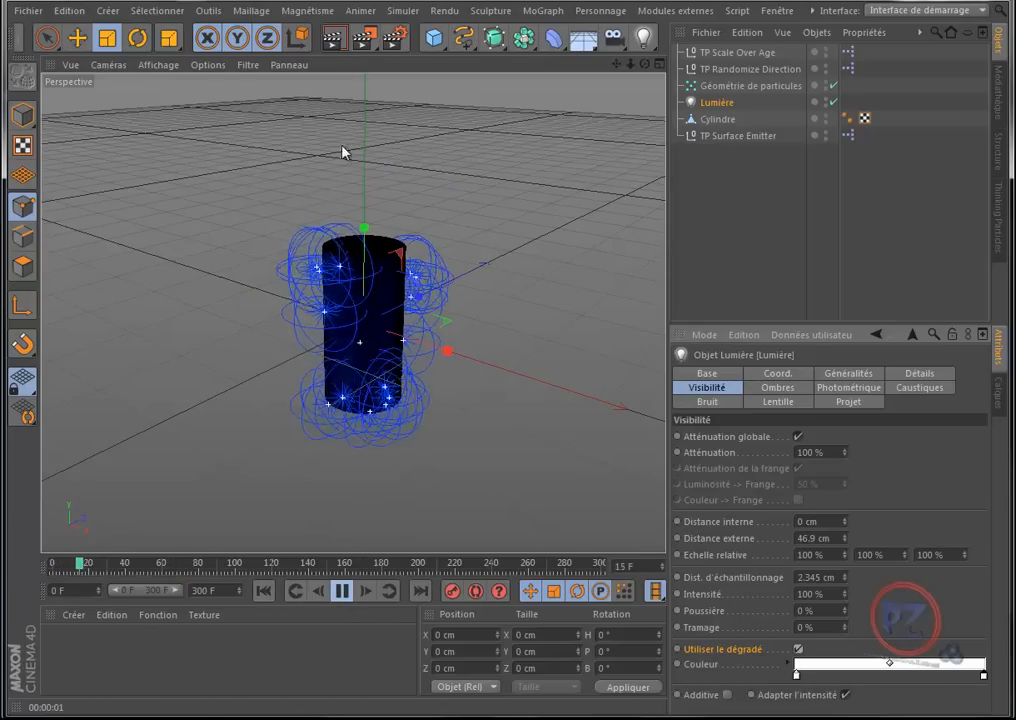
click(334, 40)
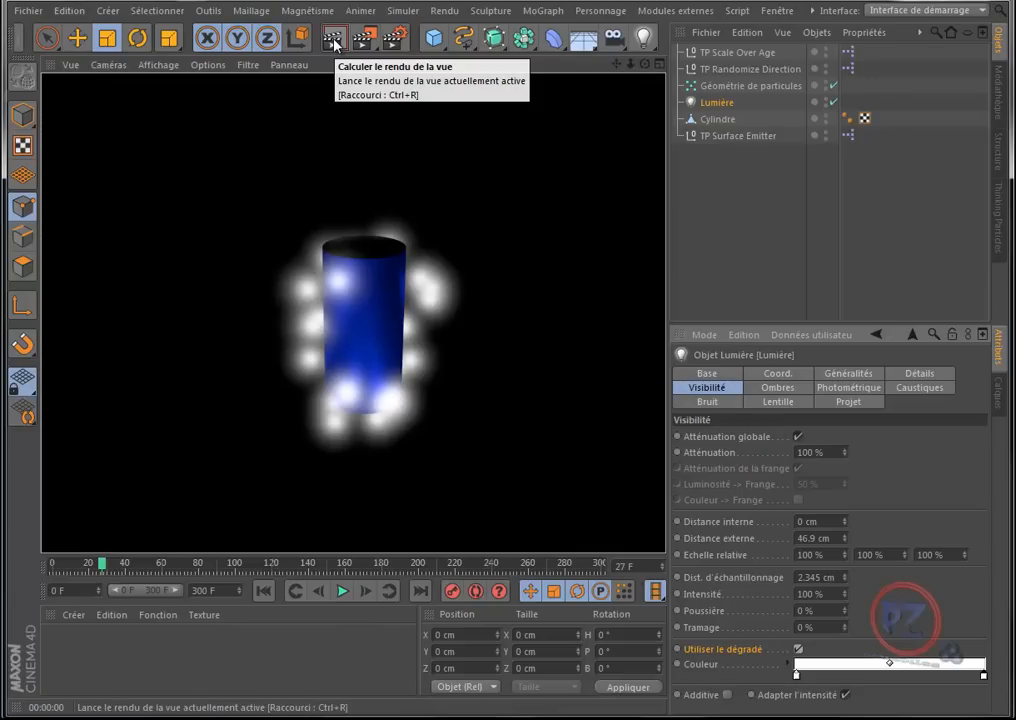
- Recolour the end knot of the light's visibility gradient to blue (R 10, V 43, B 192) and shift it inward toward the middle
double_click(985, 679)
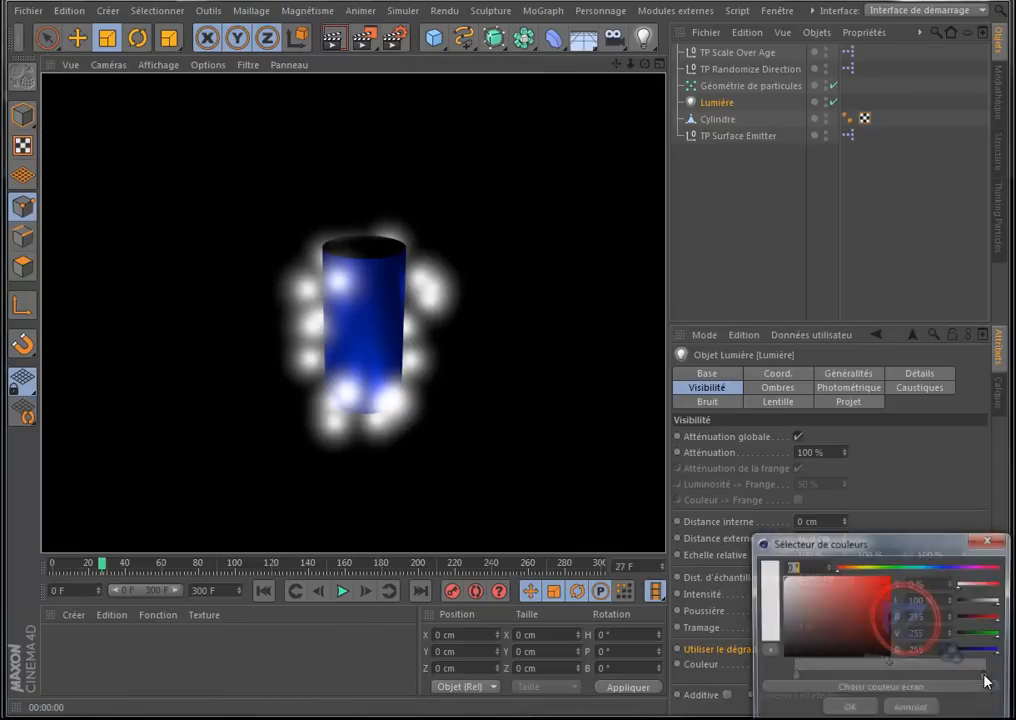
click(939, 568)
click(886, 600)
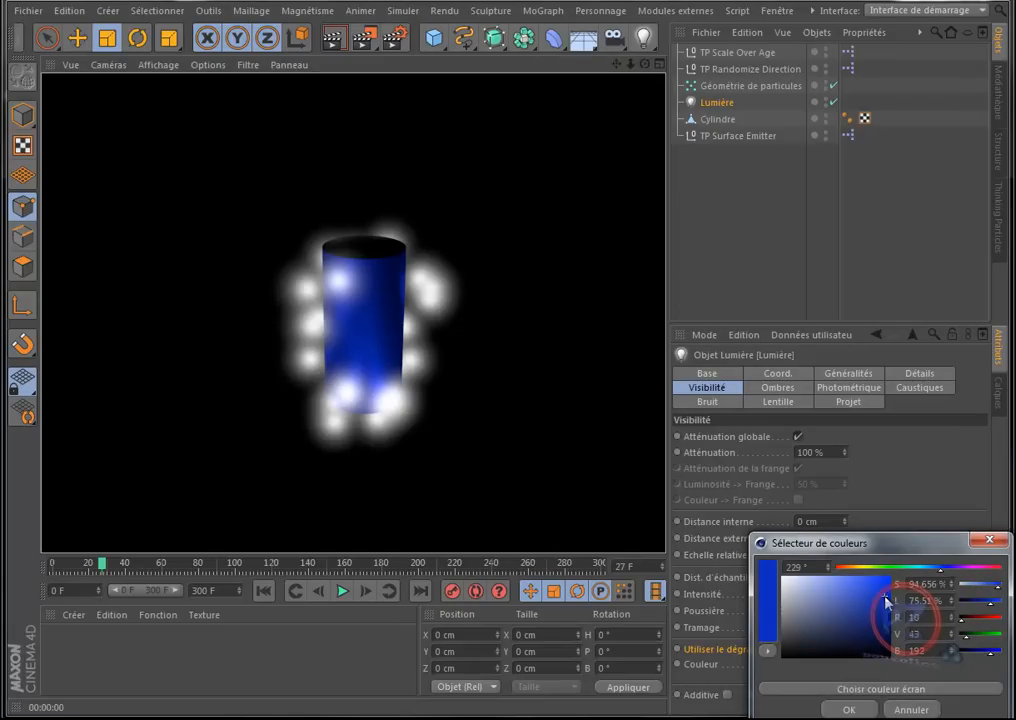
click(849, 710)
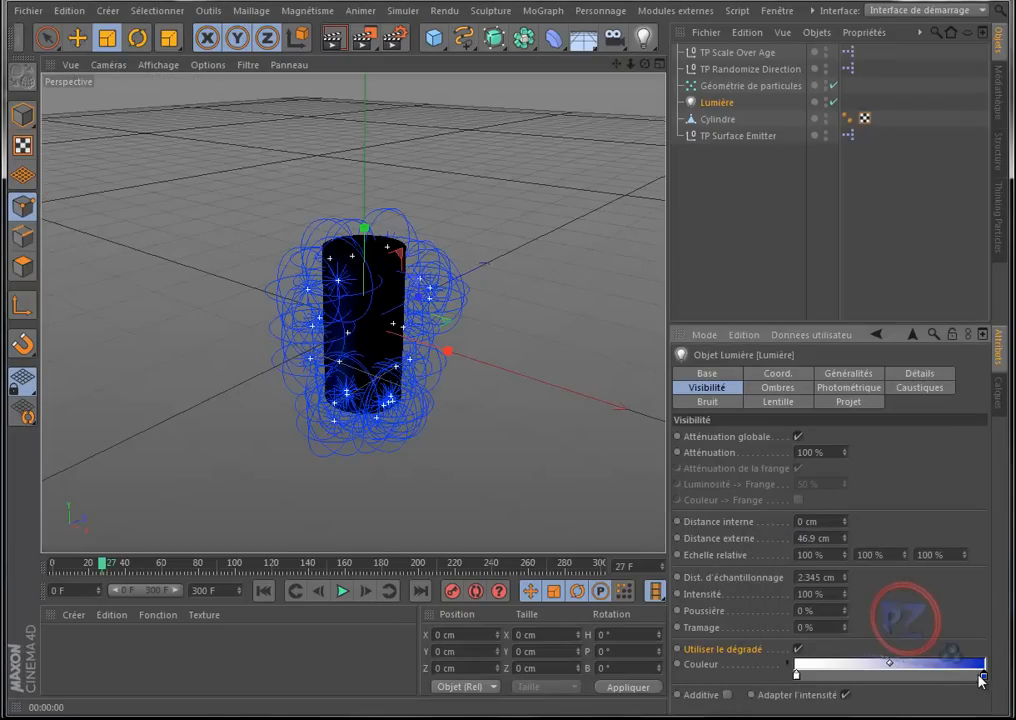
drag(982, 674, 905, 677)
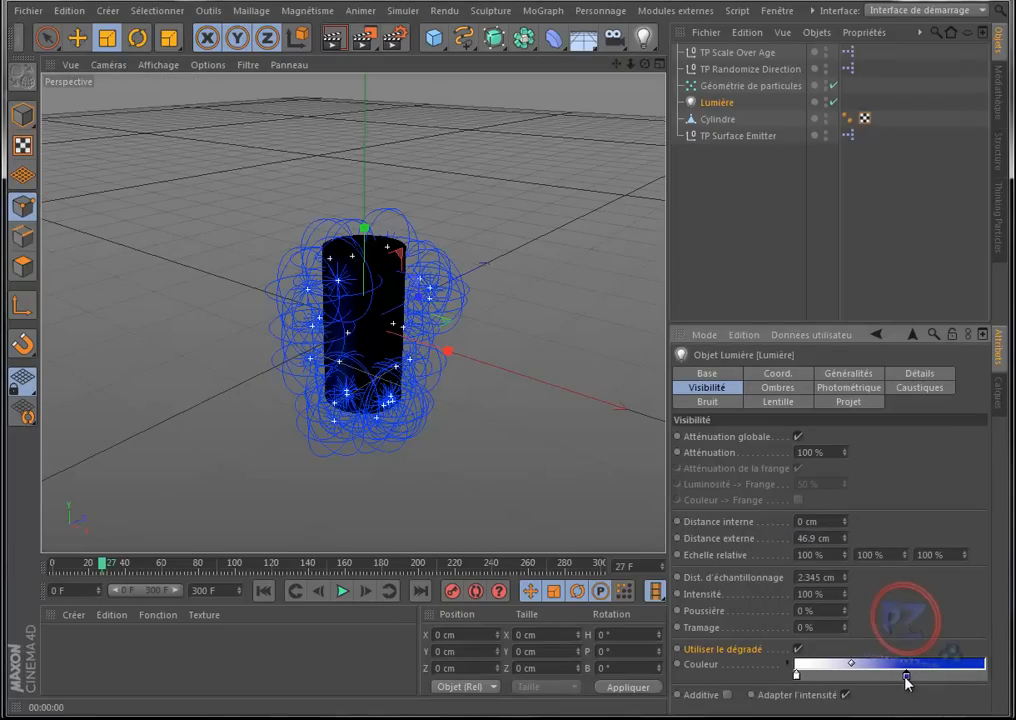
- Replay the animation from the start and render the viewport at frame 71 to inspect the gradient colours
click(263, 591)
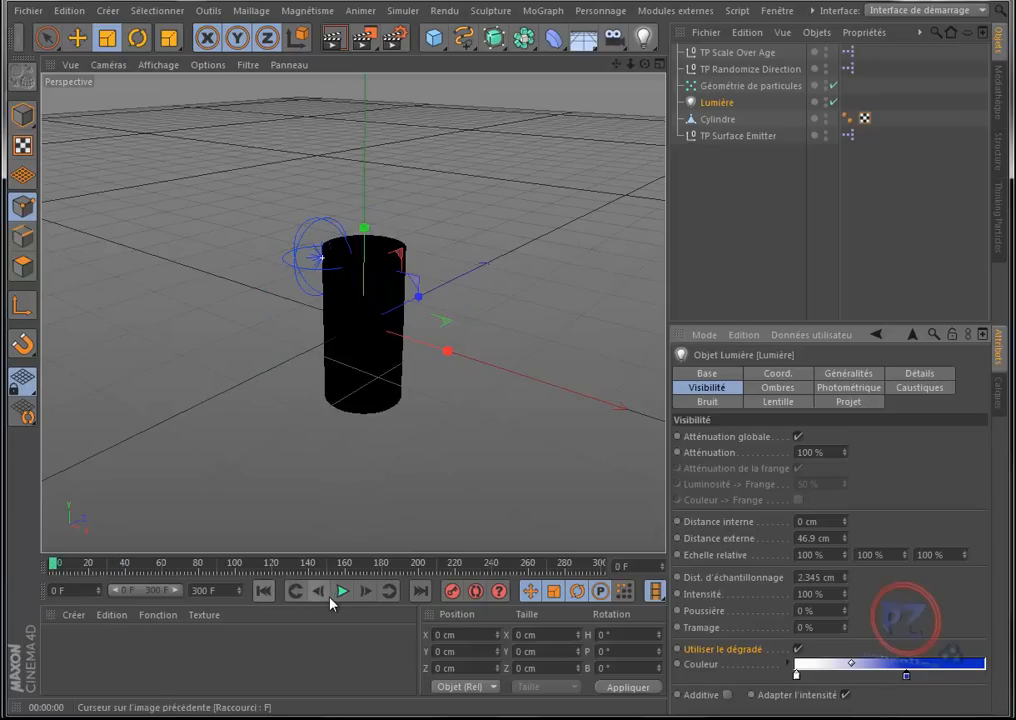
click(342, 591)
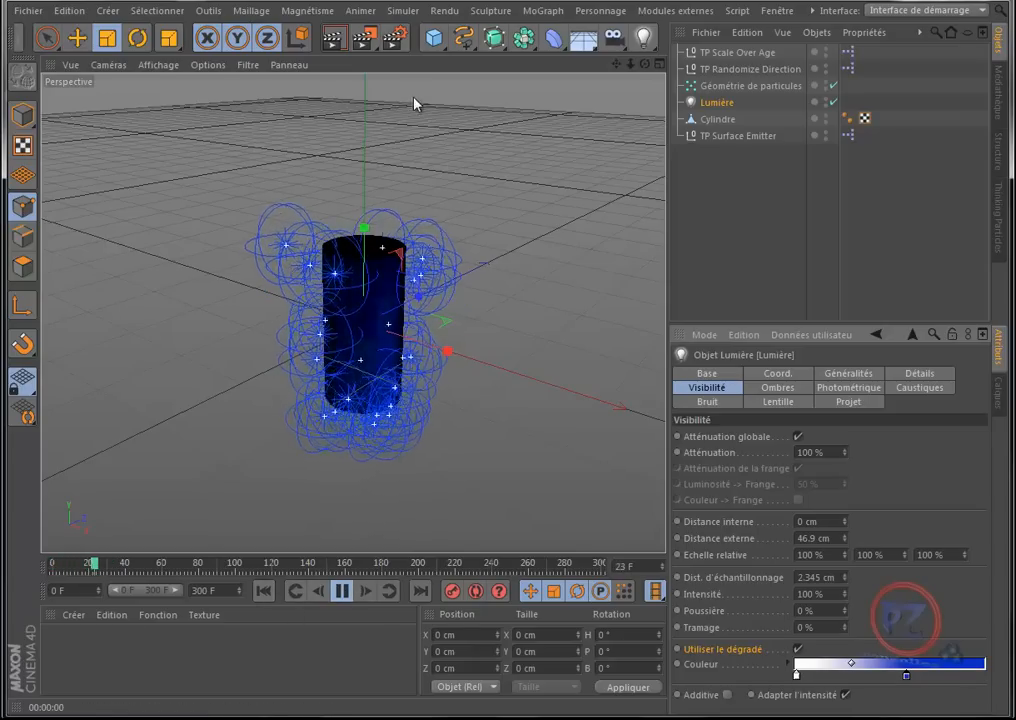
click(333, 40)
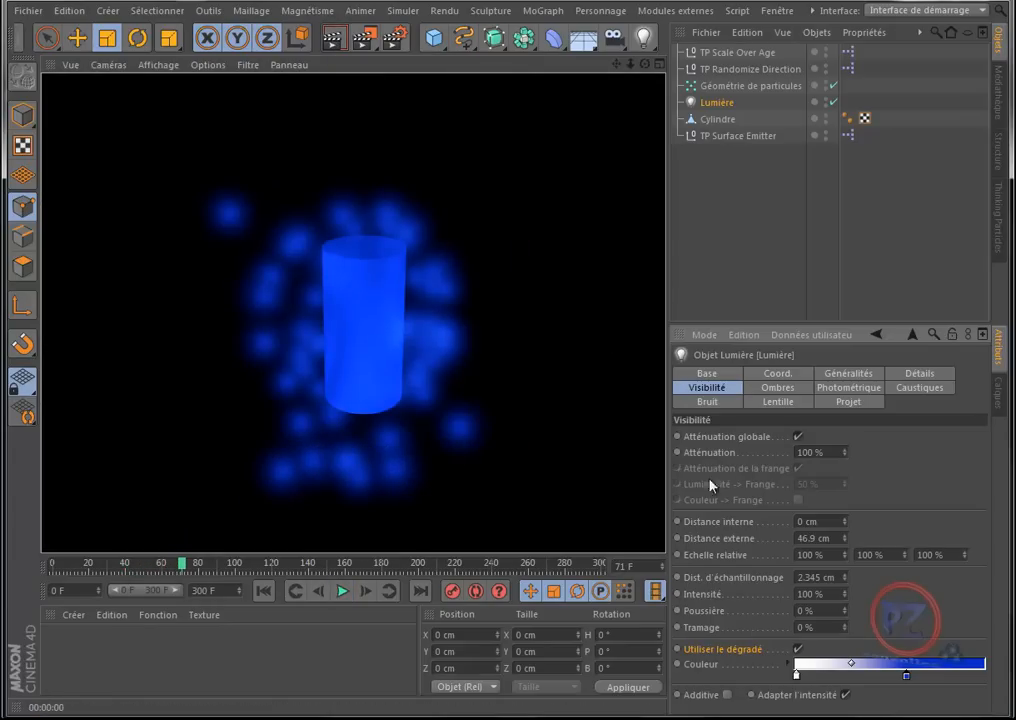
- Set the light's general colour to near-white (R 228, V 229, B 234), replay from the start and render the viewport at frame 58
click(863, 374)
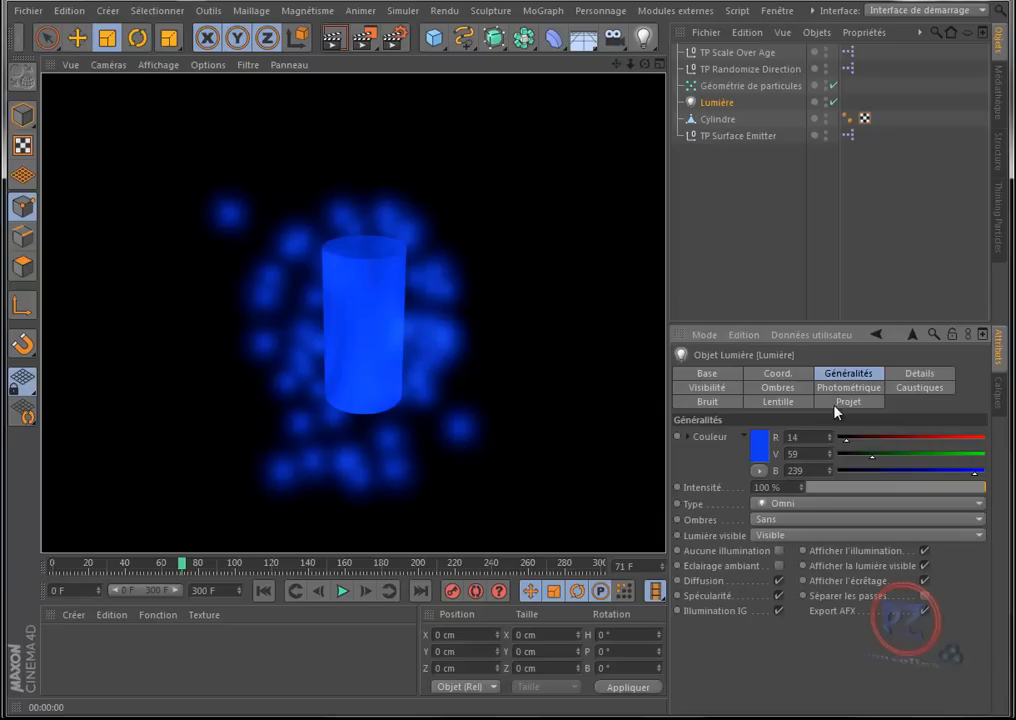
click(760, 445)
click(661, 399)
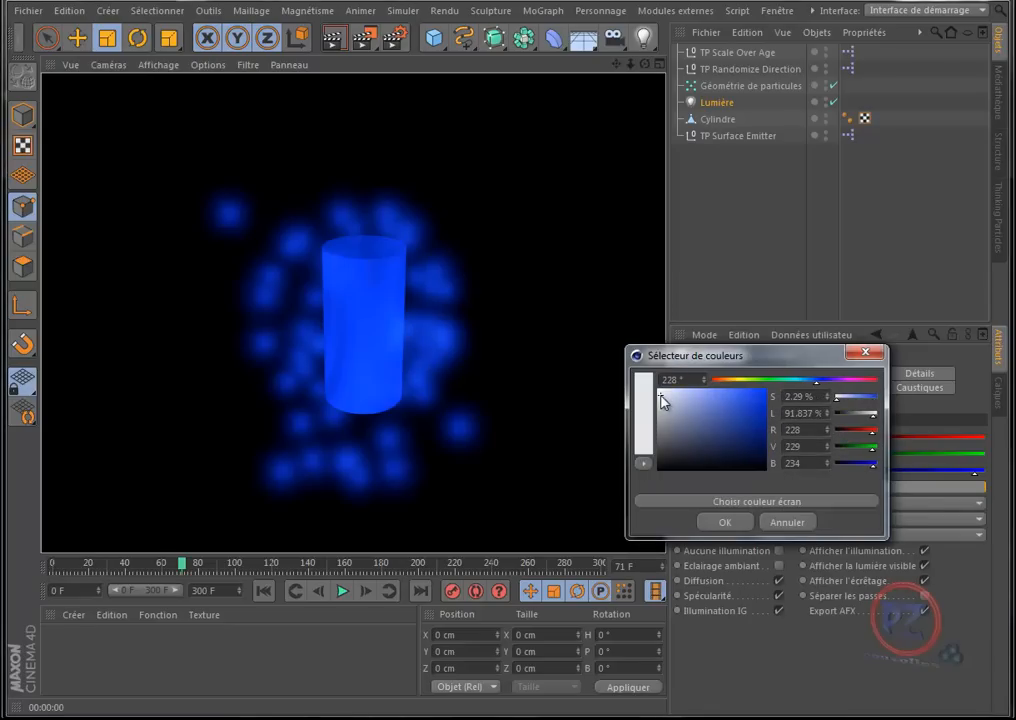
click(727, 524)
click(266, 591)
click(342, 591)
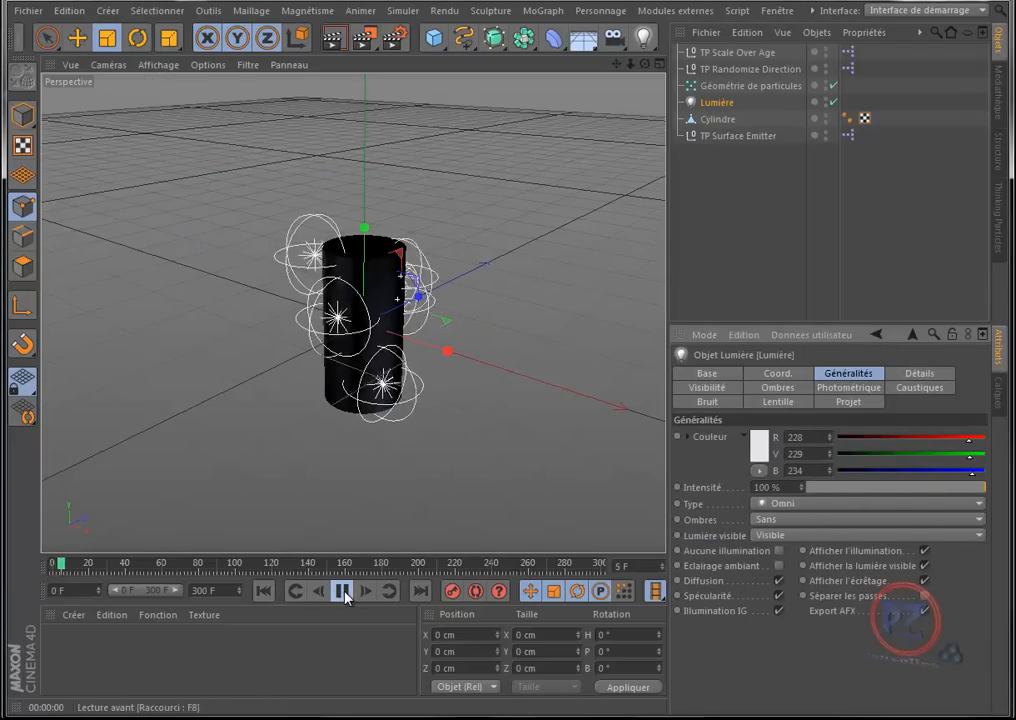
click(330, 41)
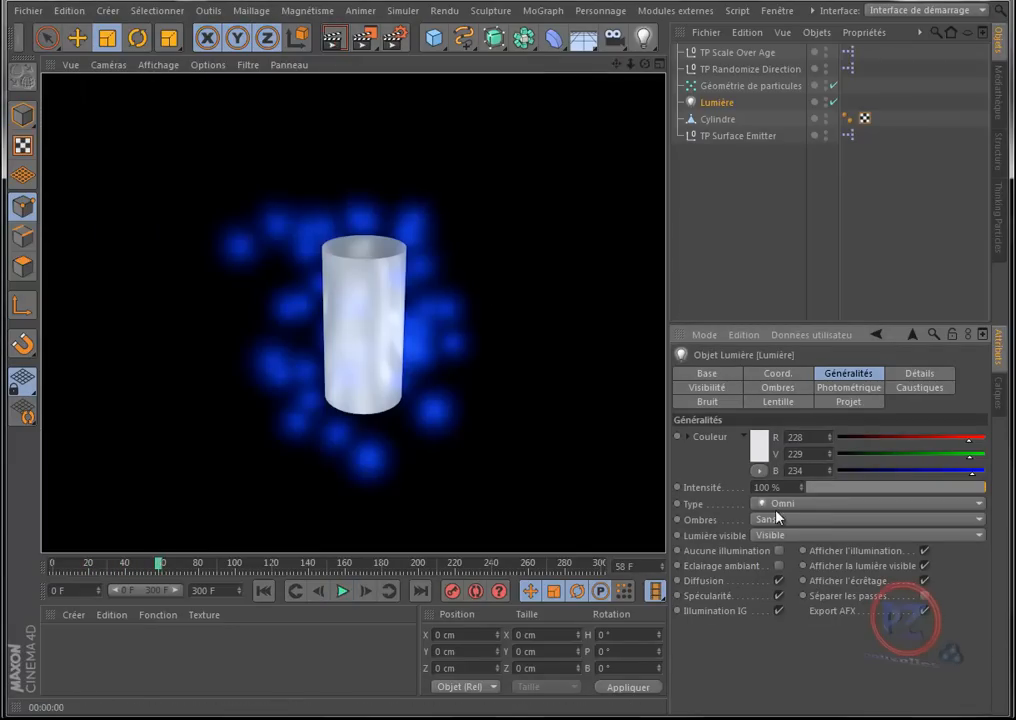
- Move the blue knot of the visibility gradient back toward the outer end, continue playback and render the viewport at frame 107
click(707, 387)
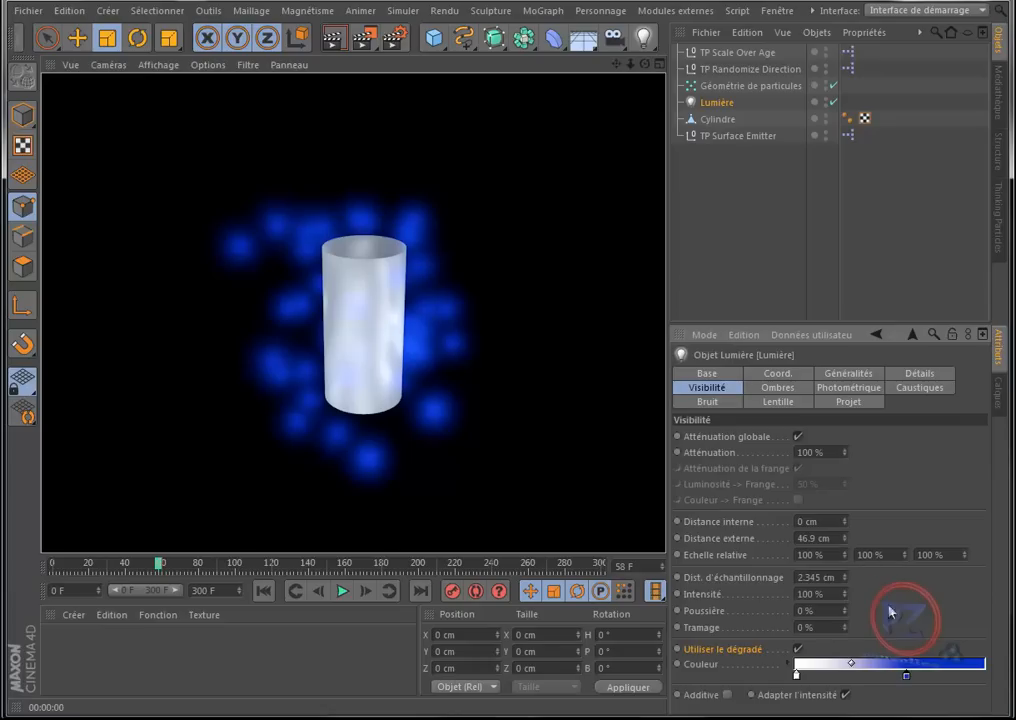
click(909, 677)
drag(913, 681, 949, 677)
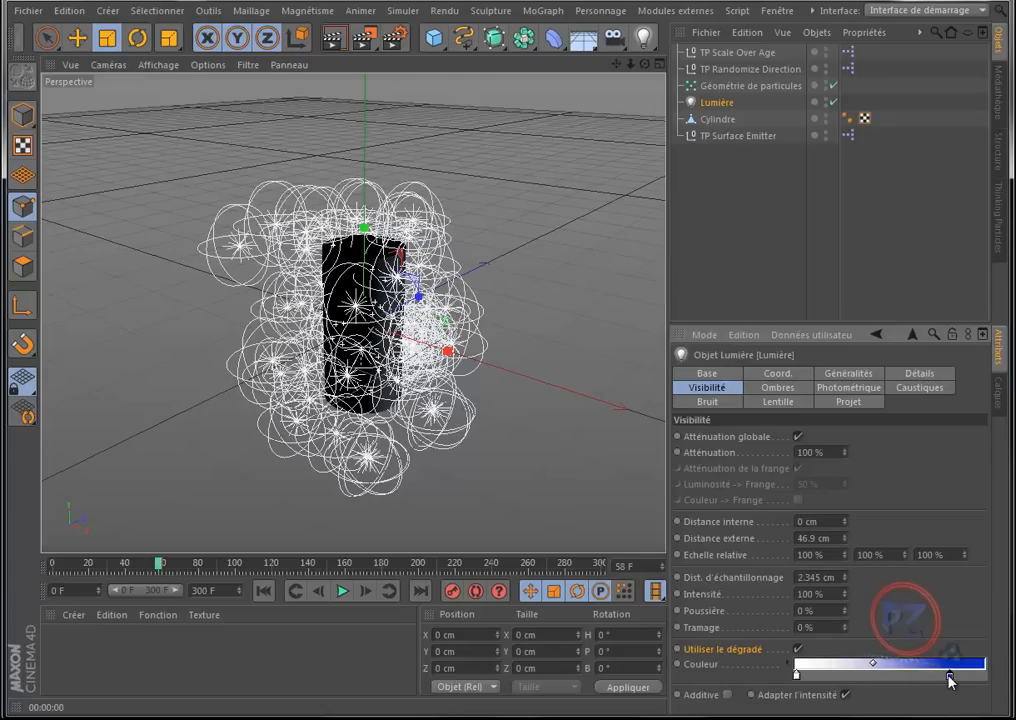
click(342, 592)
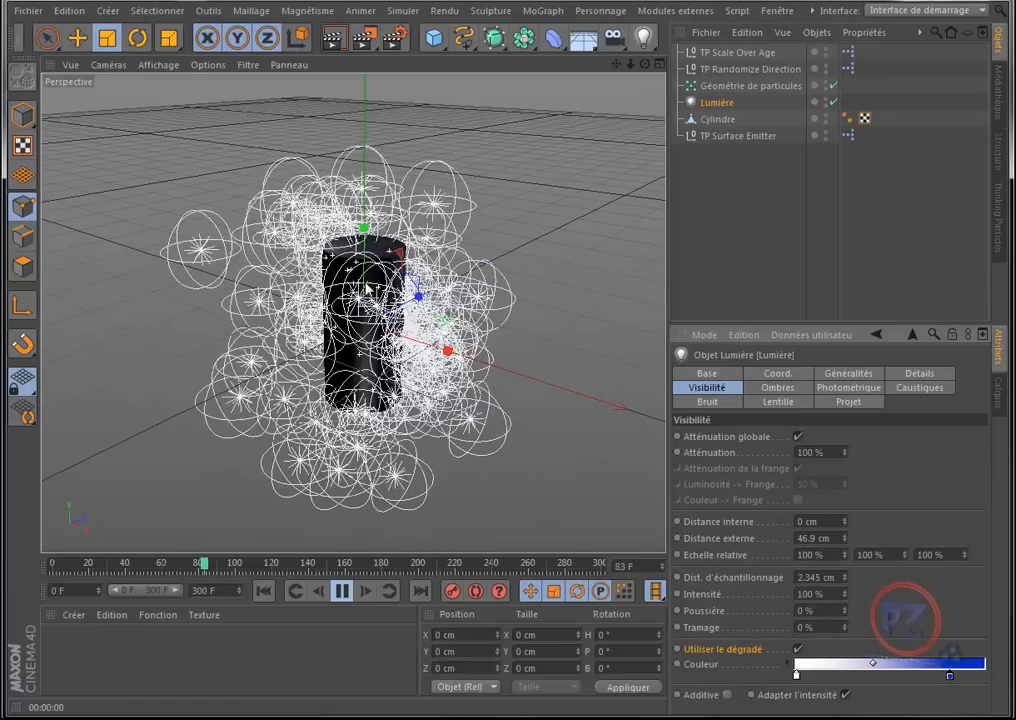
click(333, 40)
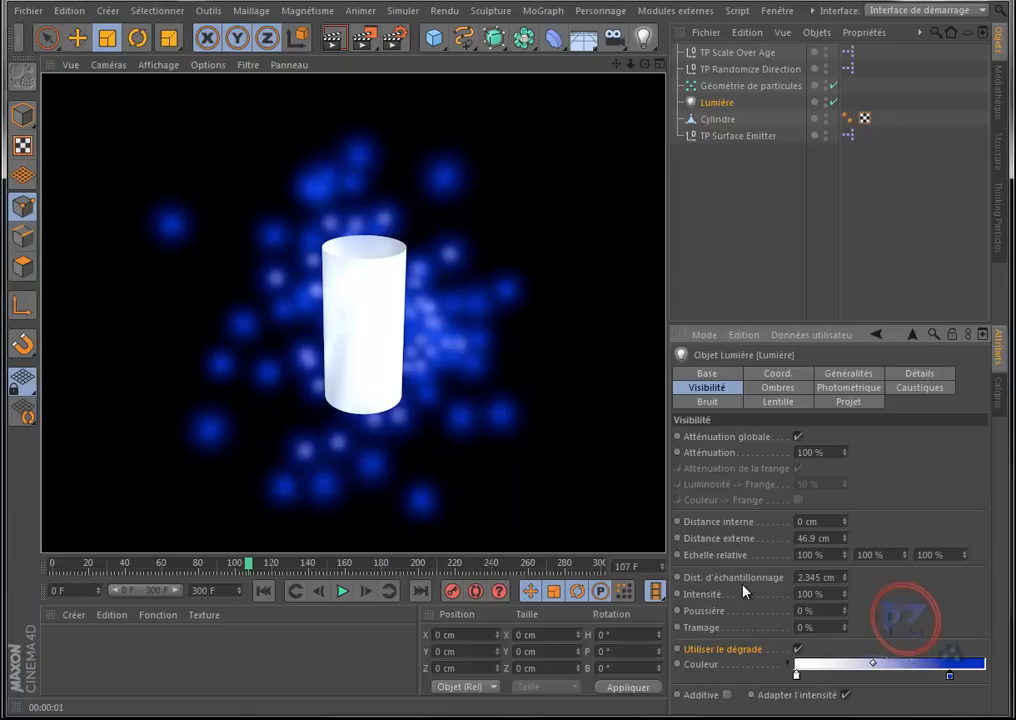
- Enable Aucune illumination on the light, replay the animation from the start and render the viewport at frame 66
click(860, 375)
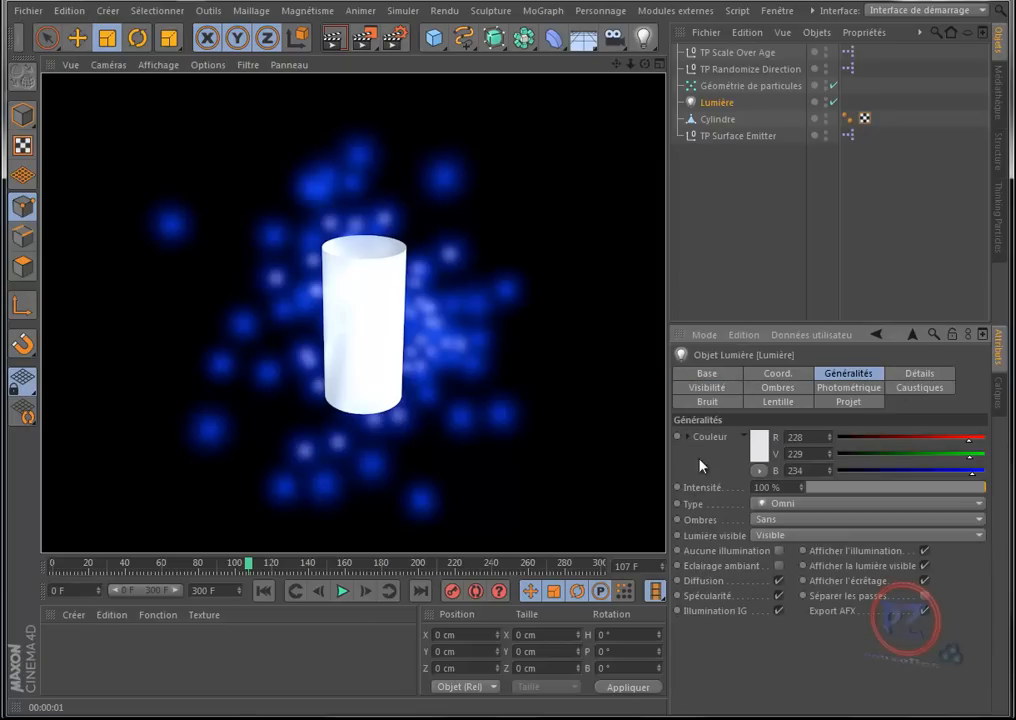
click(778, 551)
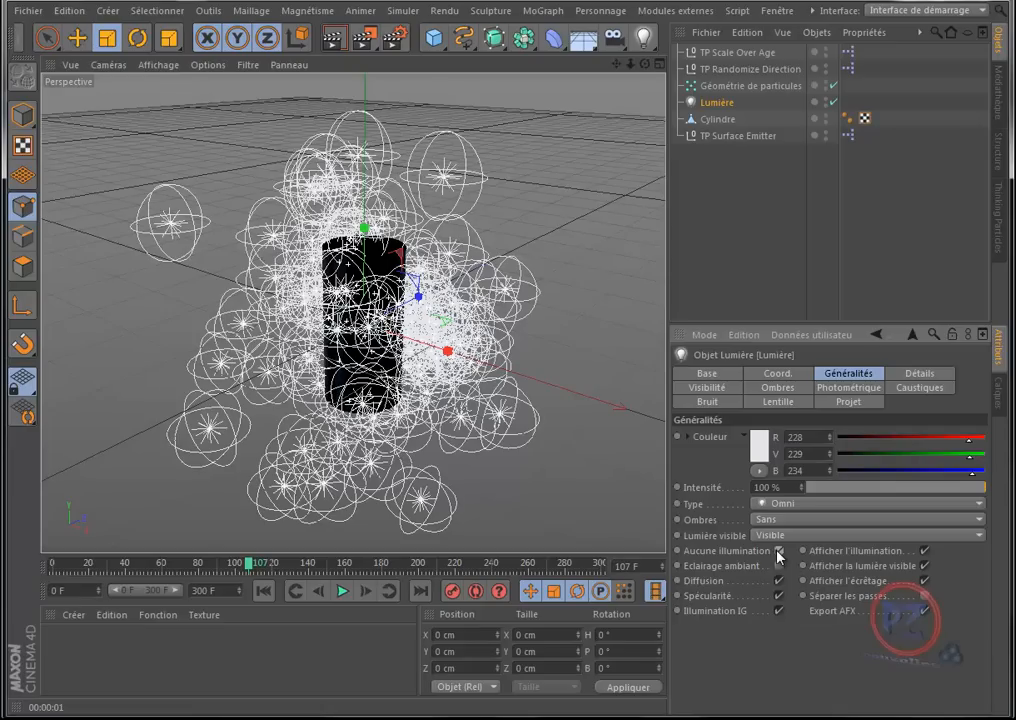
click(293, 590)
click(342, 591)
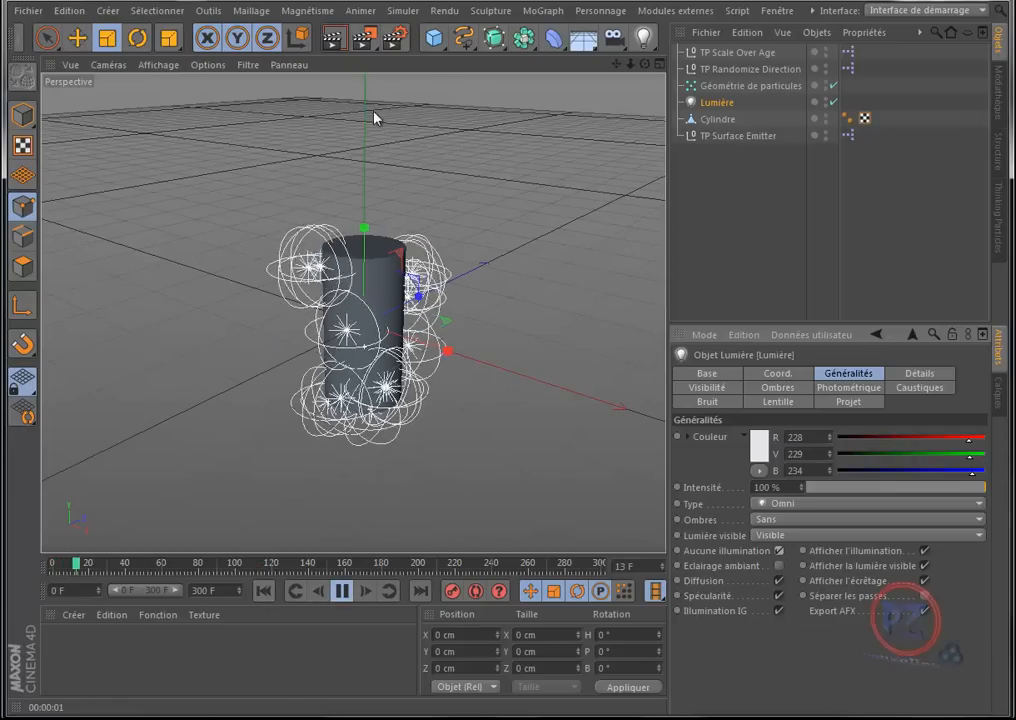
click(333, 43)
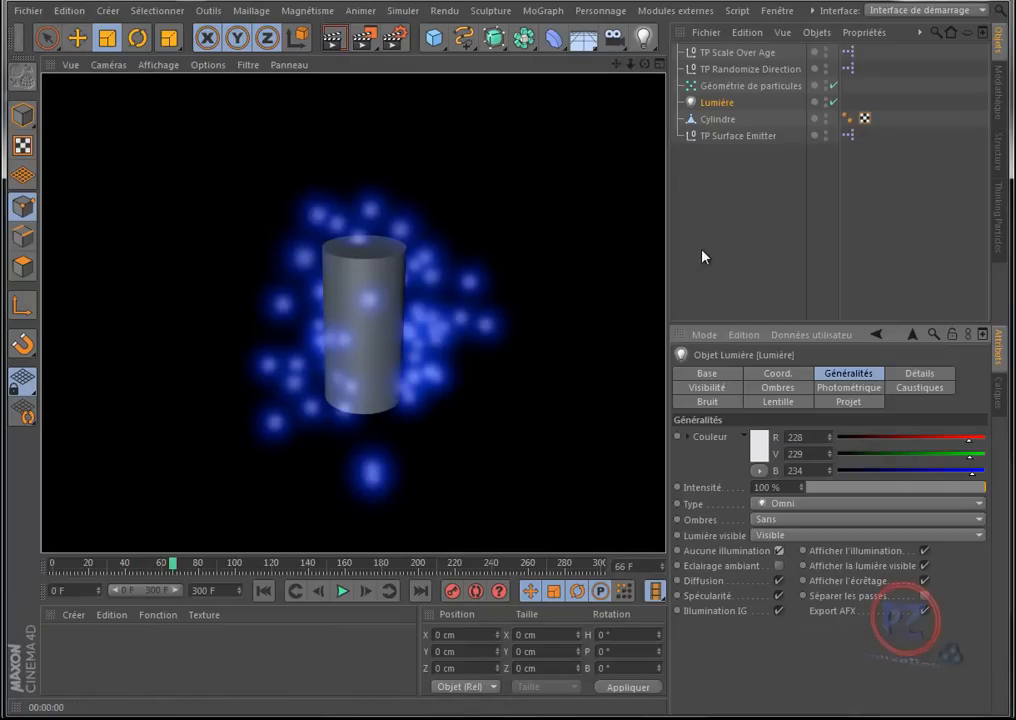
- Hide the Cylindre object in both the editor and the render, and render the viewport at frame 66
click(826, 118)
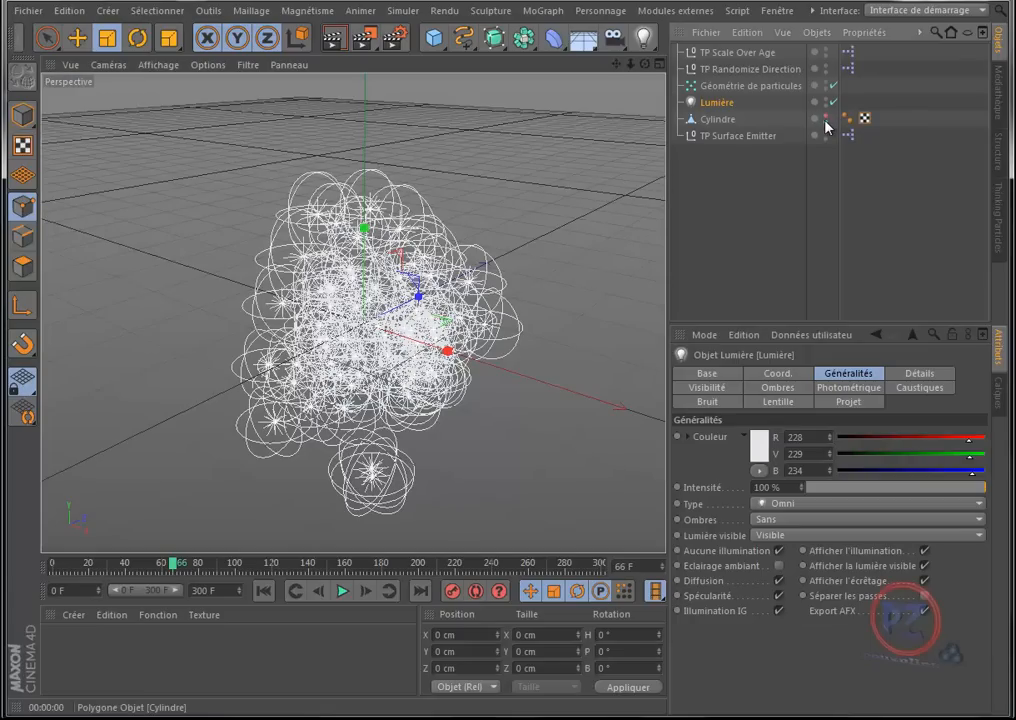
click(333, 40)
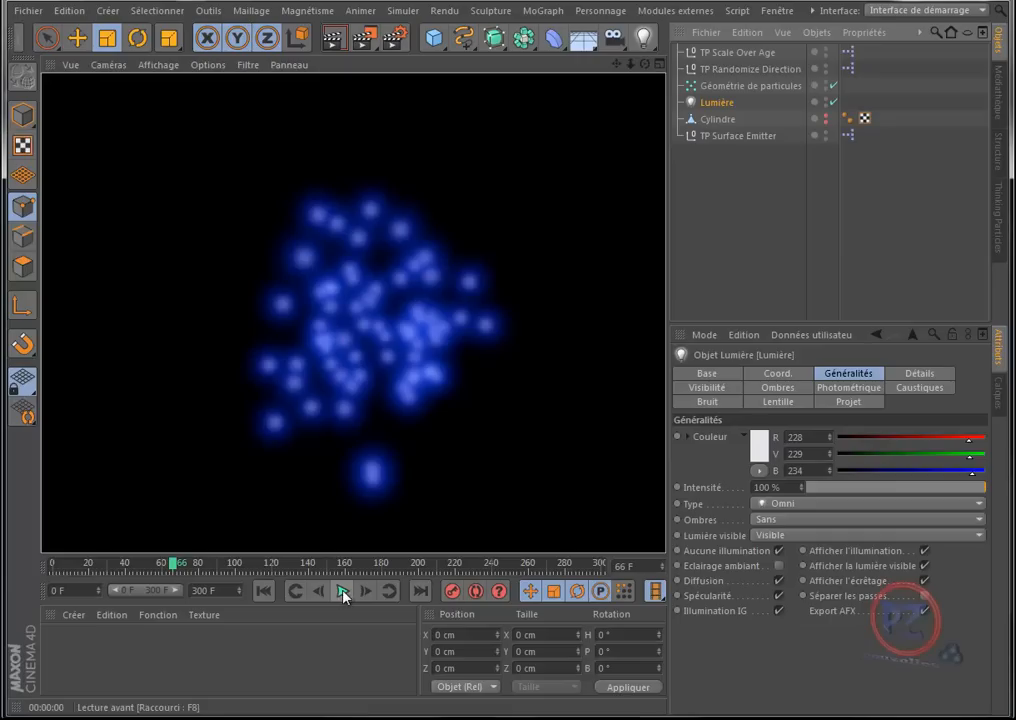
- Return the animation to frame 0 and duplicate the TP Surface Emitter object
click(263, 591)
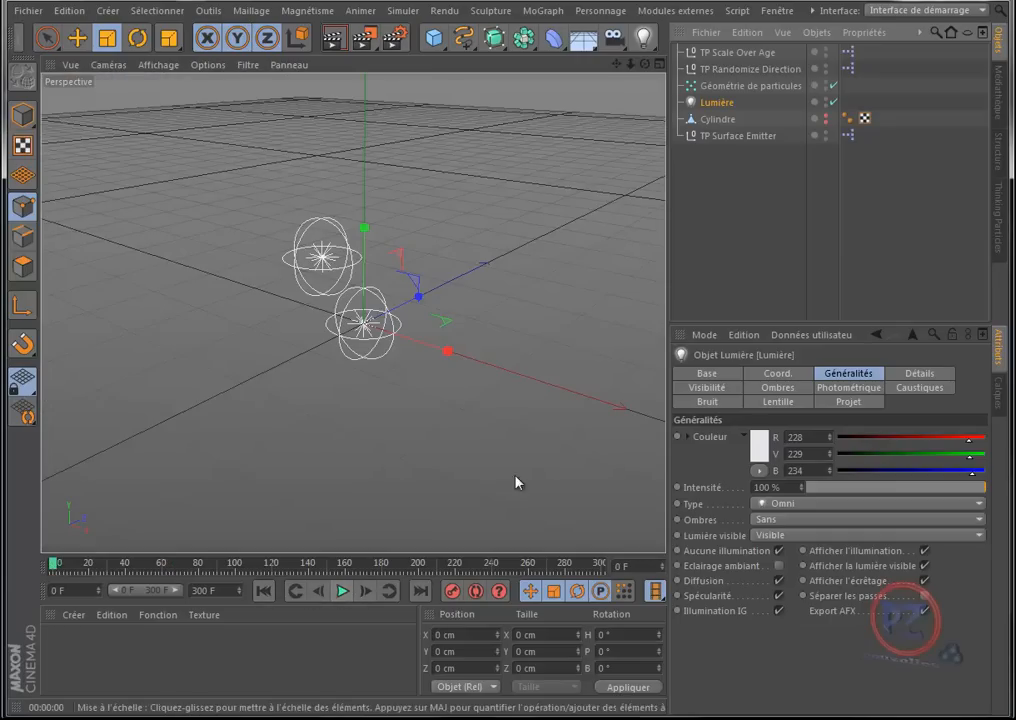
click(727, 137)
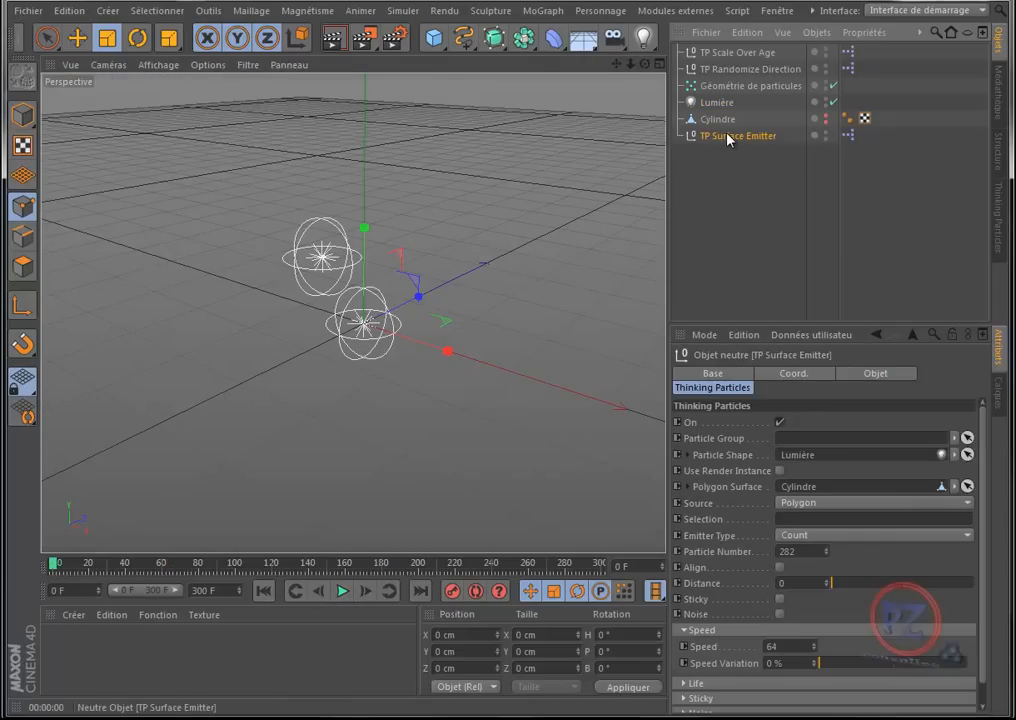
mouse_move(727, 137)
ctrl+mouse_down()
mouse_move(745, 153)
mouse_move(733, 155)
ctrl+mouse_up()
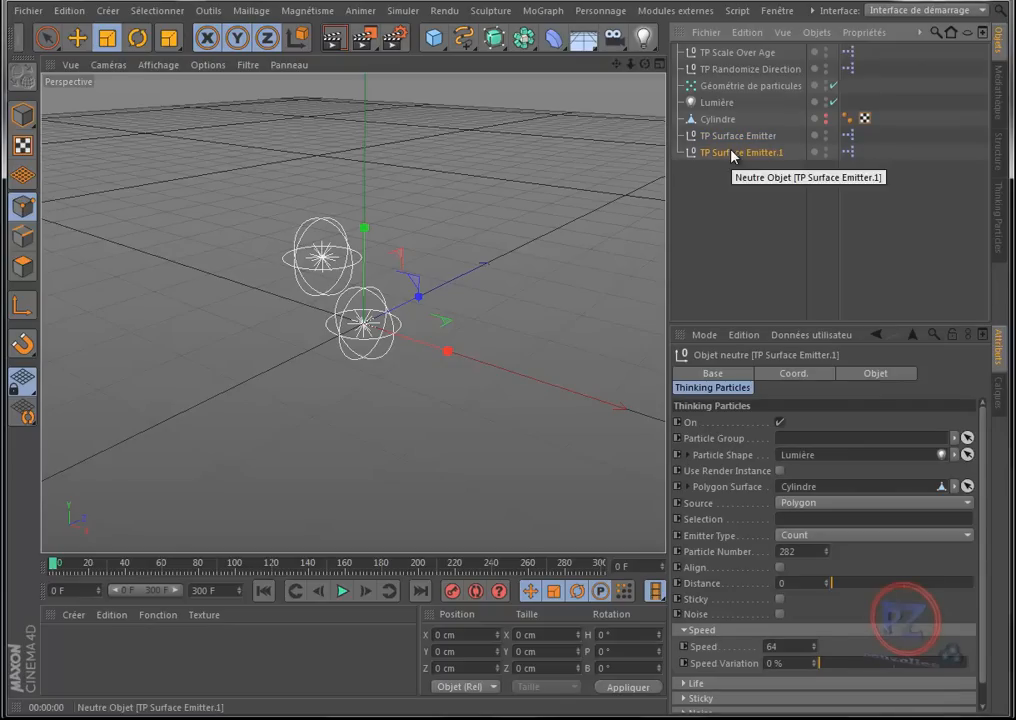
- Add a cube to the scene and scale it down uniformly to about 26.4 cm per side
click(437, 40)
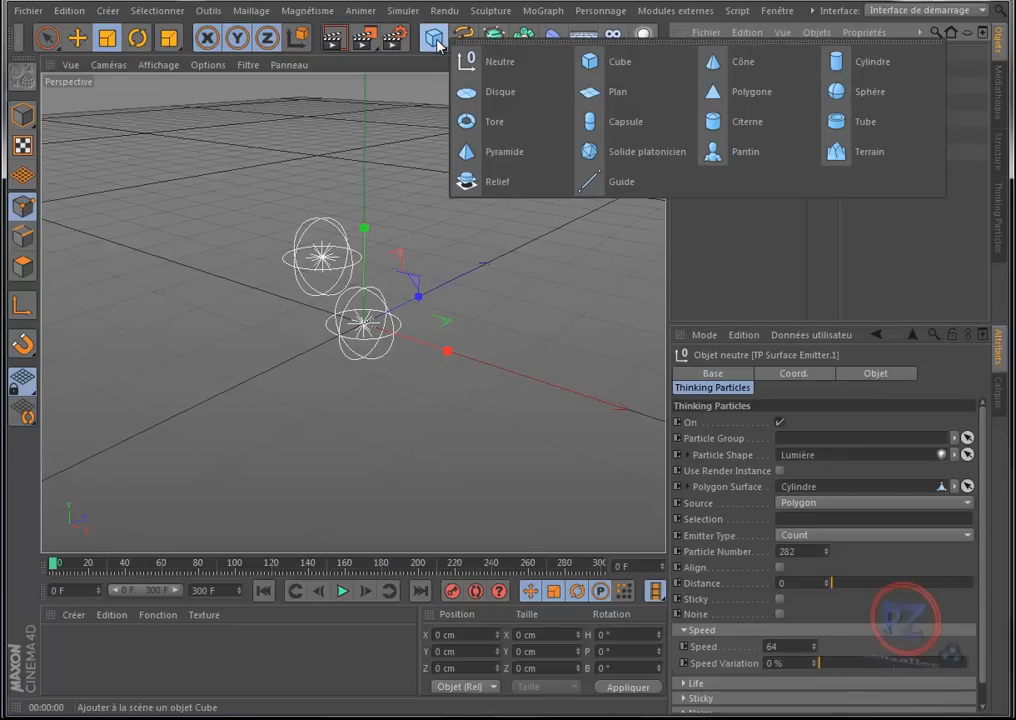
click(440, 46)
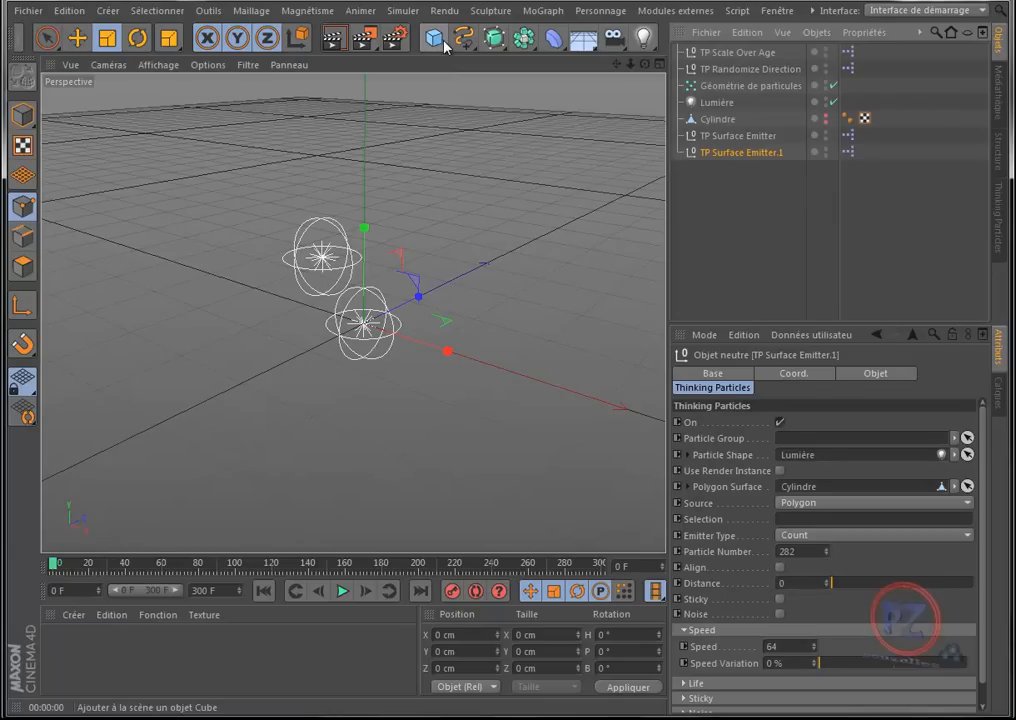
click(442, 42)
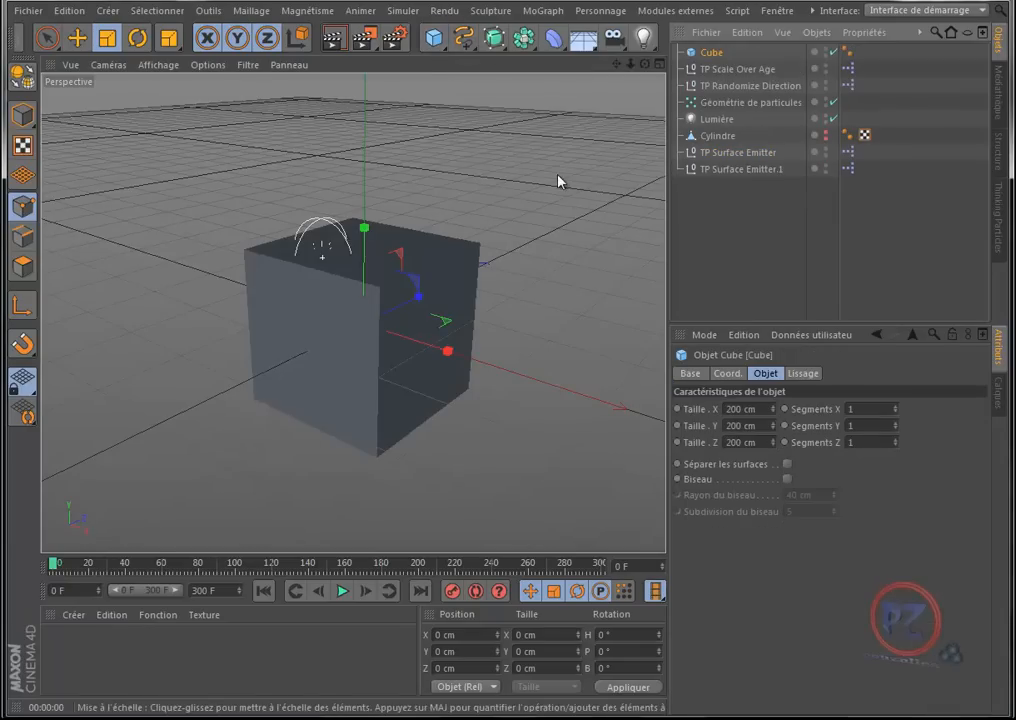
drag(490, 299, 379, 381)
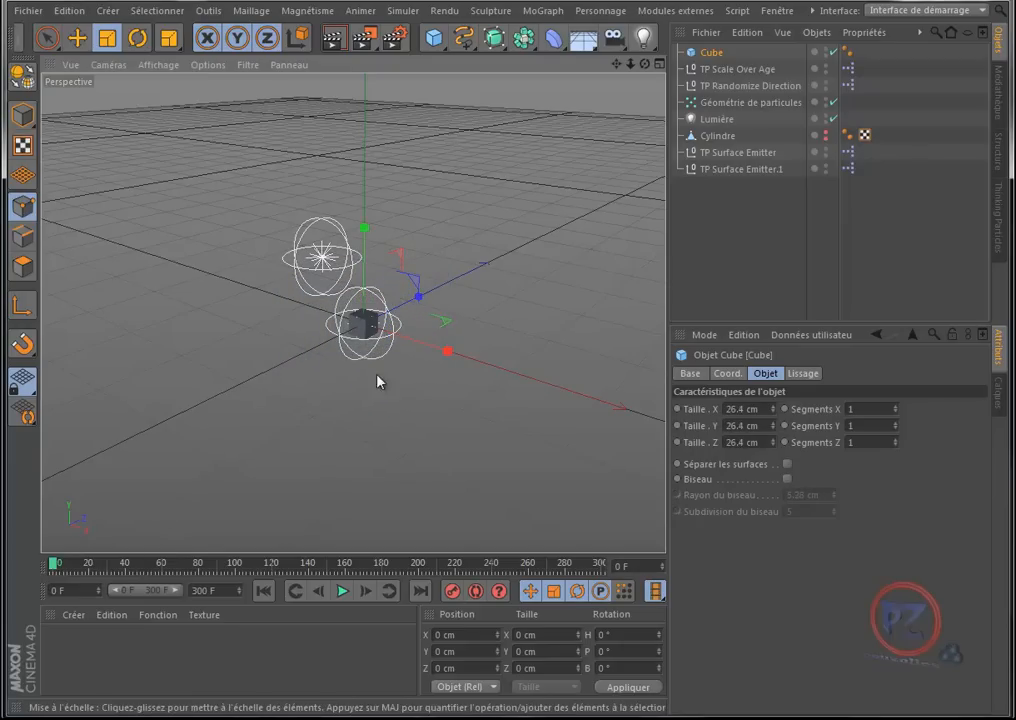
- Create a new material, colour it blue (R 15, V 70, B 223) and apply it to the Cube
double_click(84, 672)
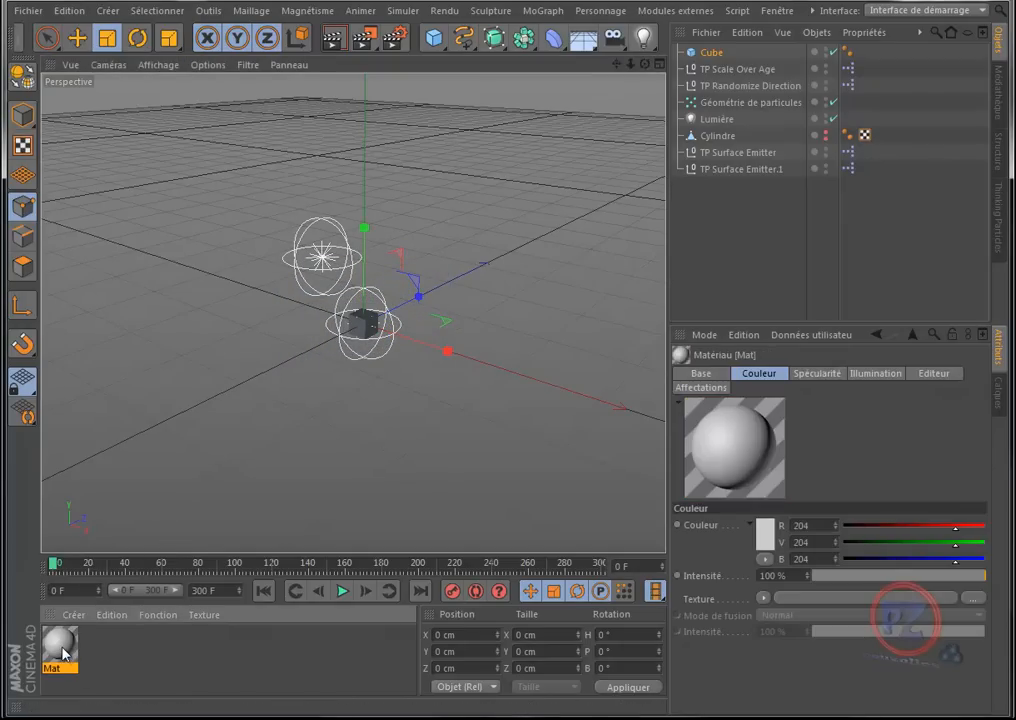
double_click(60, 648)
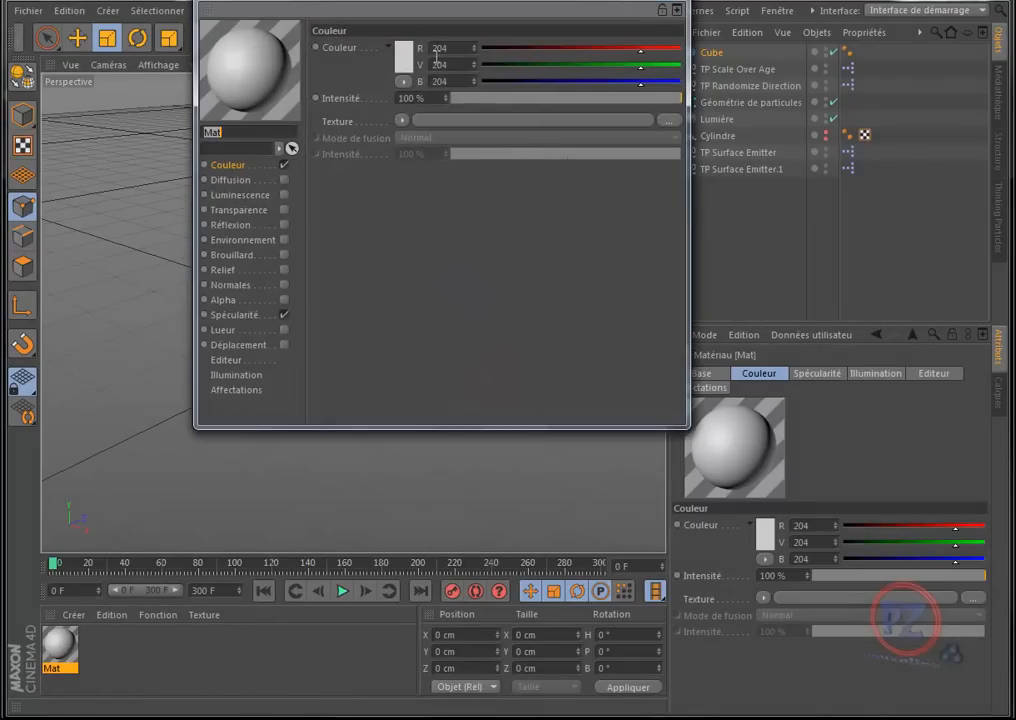
click(405, 57)
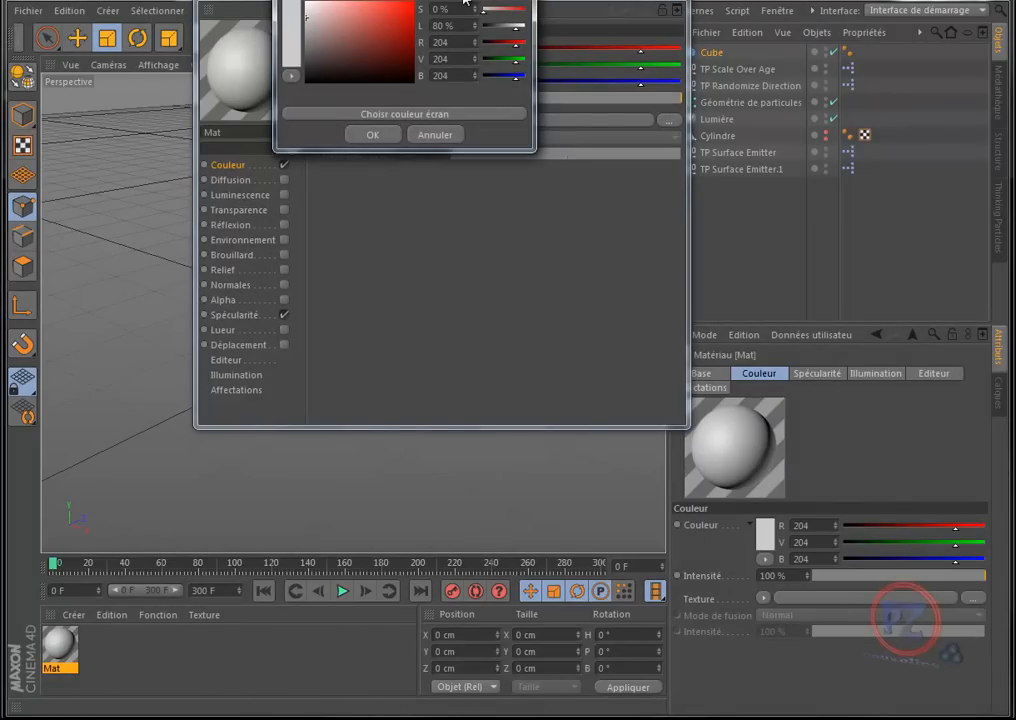
click(407, 10)
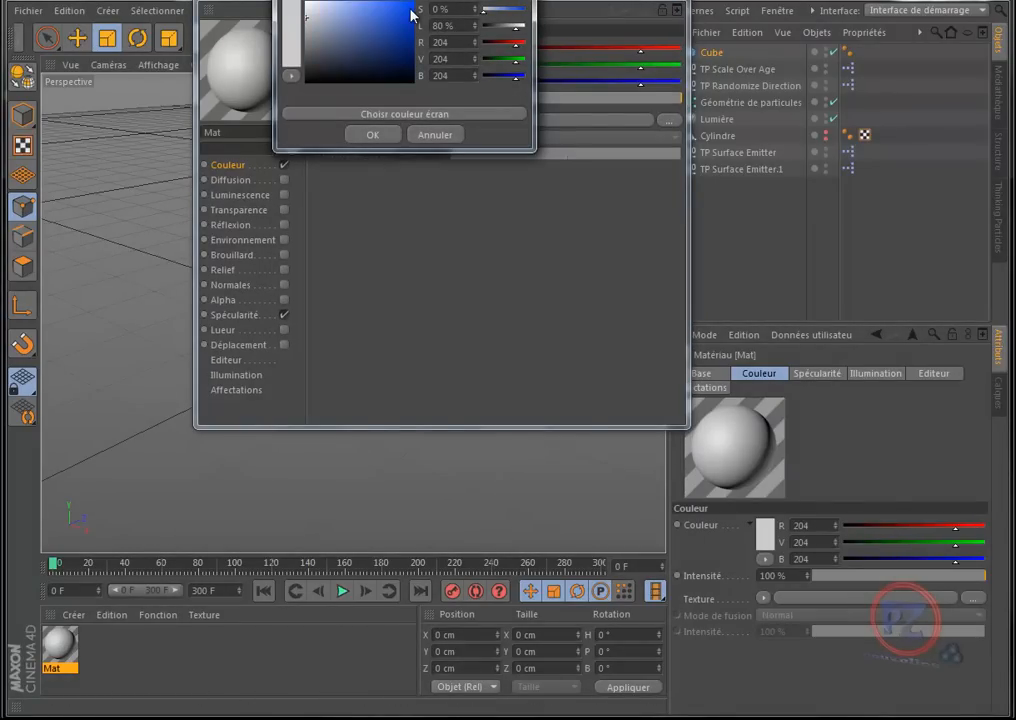
click(386, 134)
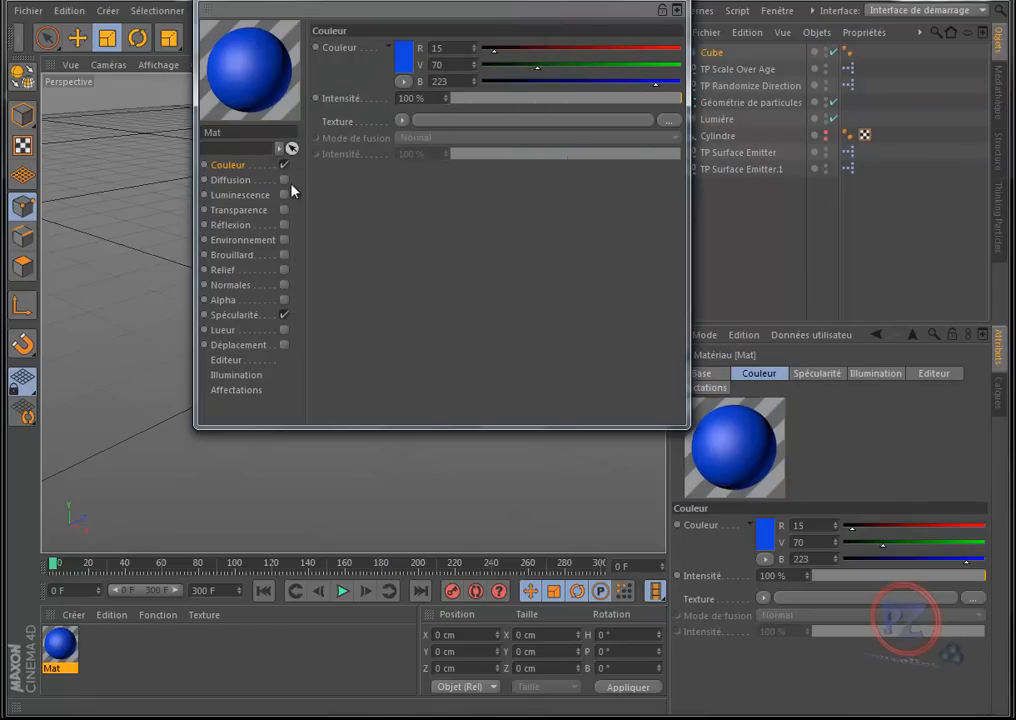
drag(252, 78, 735, 60)
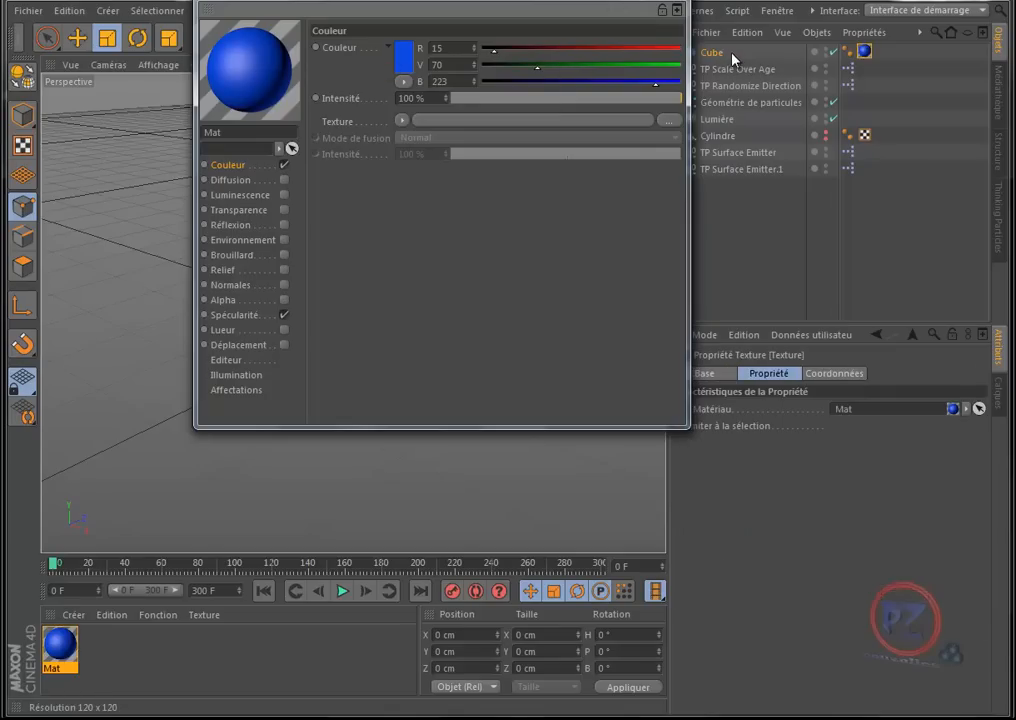
click(669, 1)
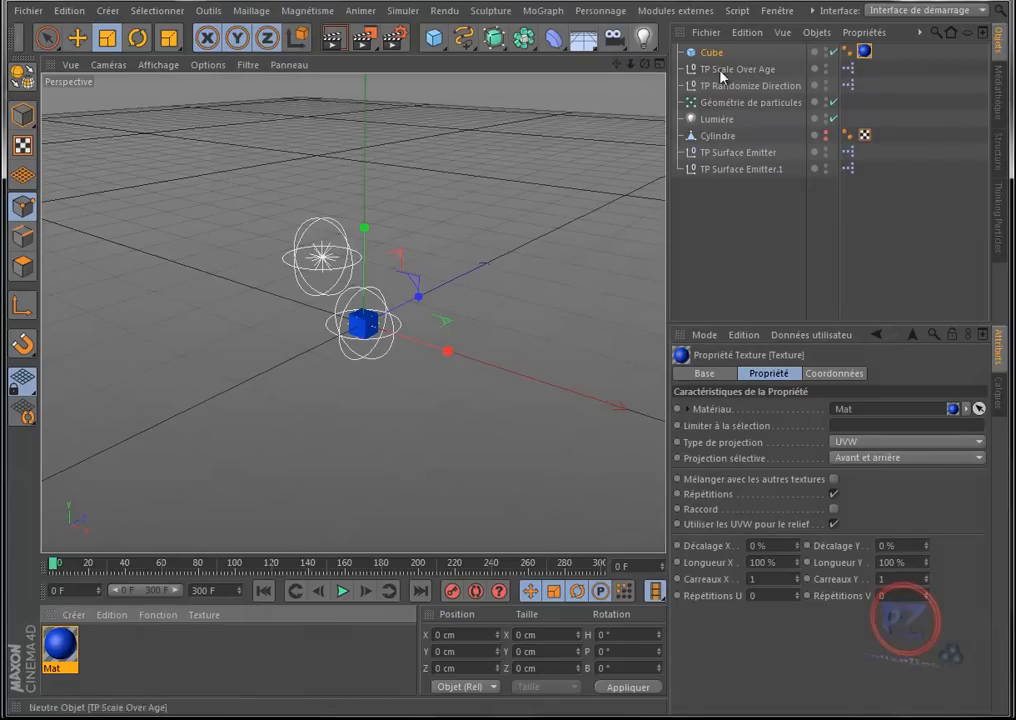
- Set the Cube as the Particle Shape of TP Surface Emitter.1, then play the animation and render the viewport at frame 70
click(736, 170)
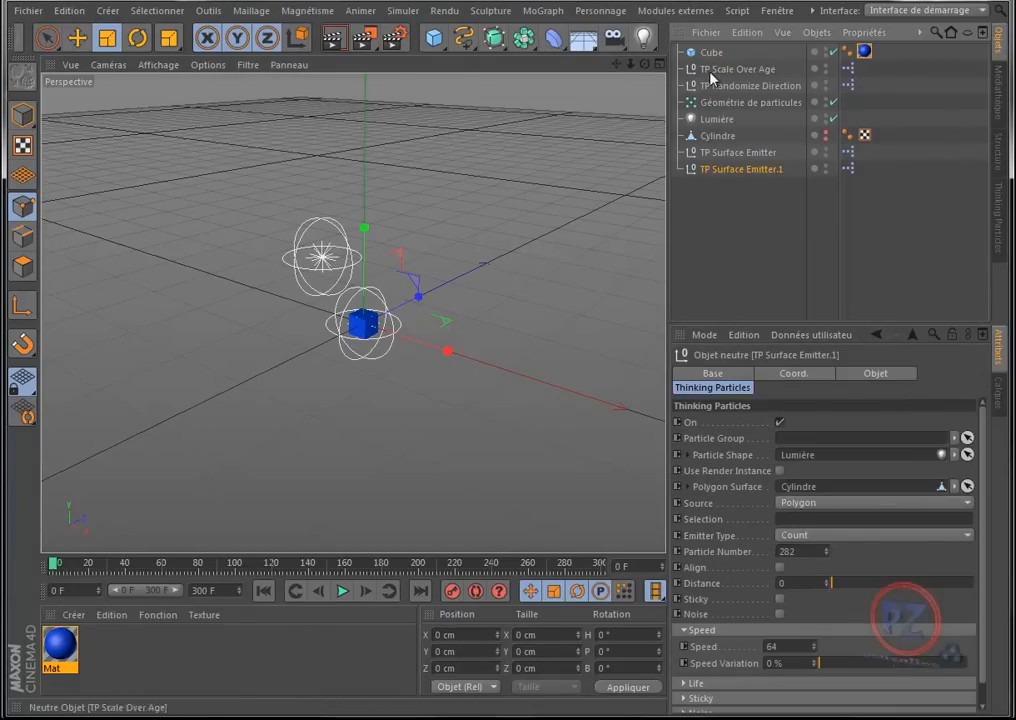
drag(803, 419, 809, 457)
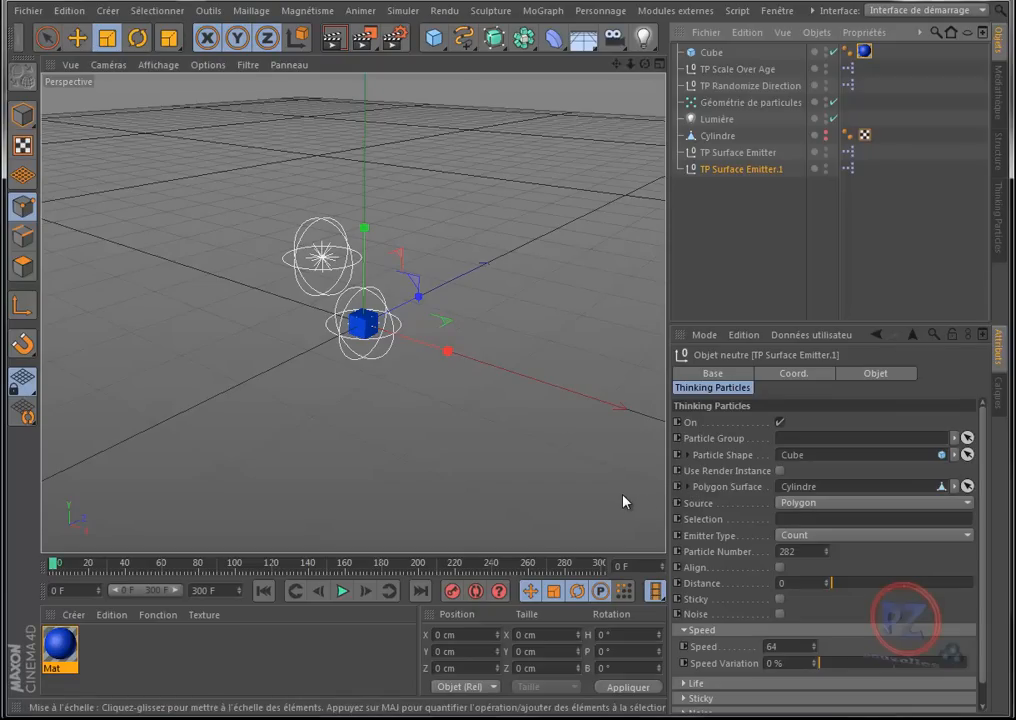
click(342, 592)
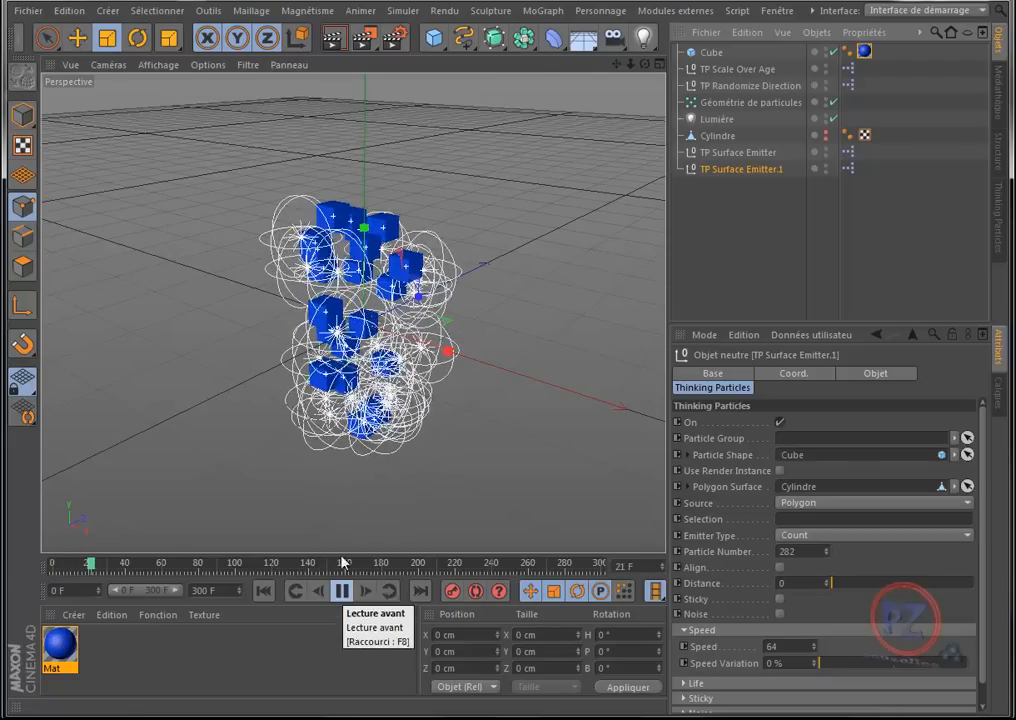
click(335, 41)
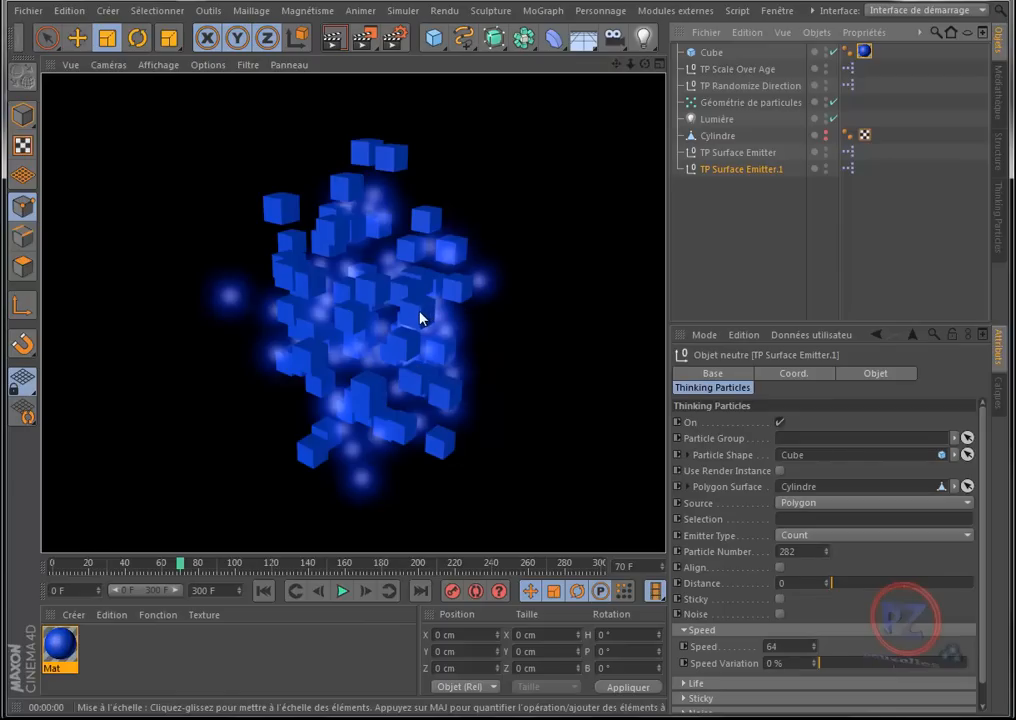
- Change the colour of the material Mat to a near-white, R 230, V 233, B 241
click(72, 655)
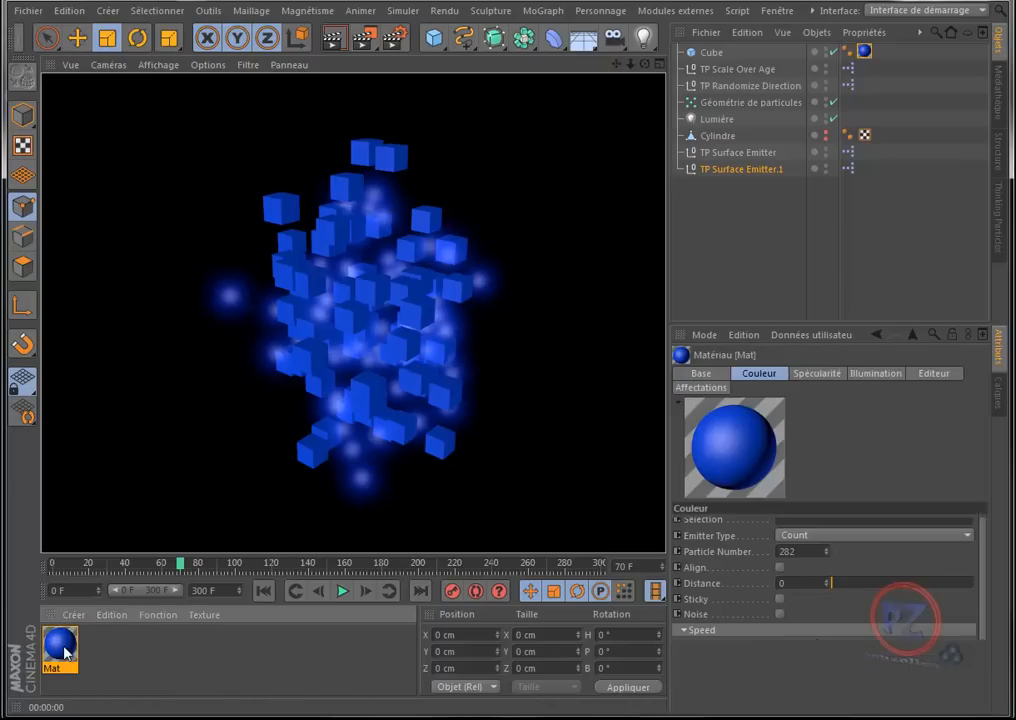
double_click(62, 648)
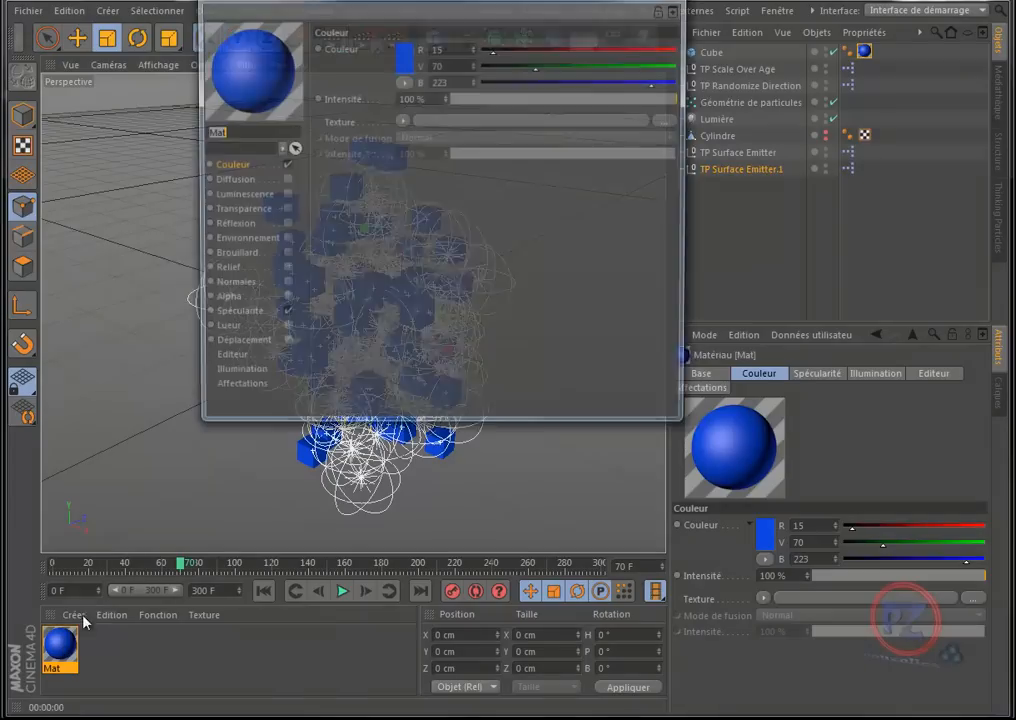
click(406, 55)
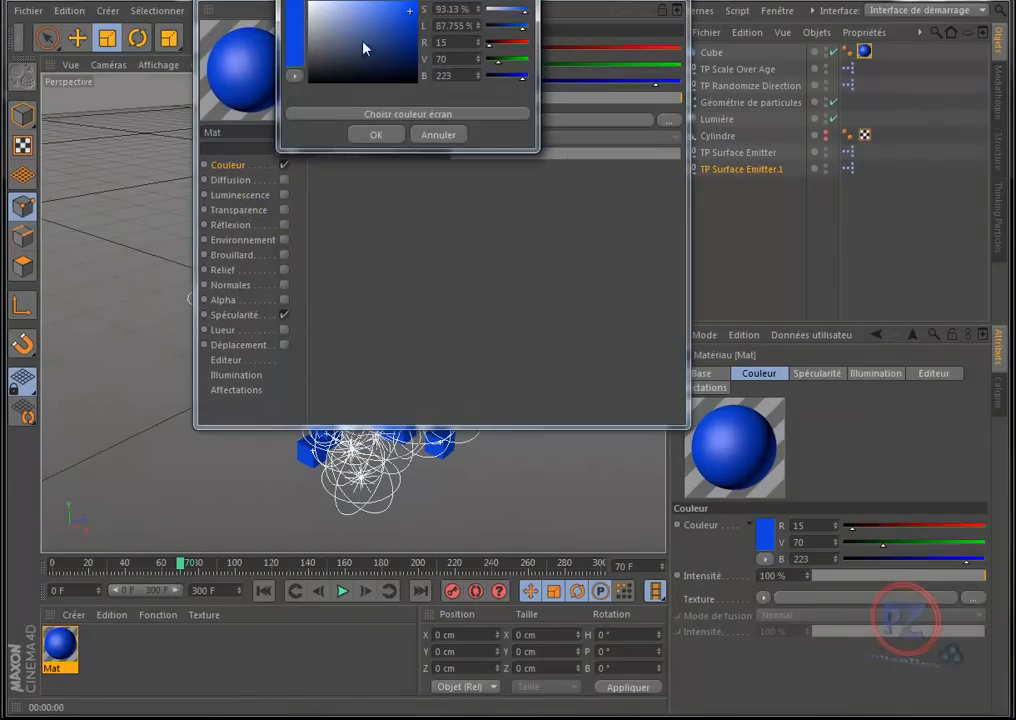
click(313, 10)
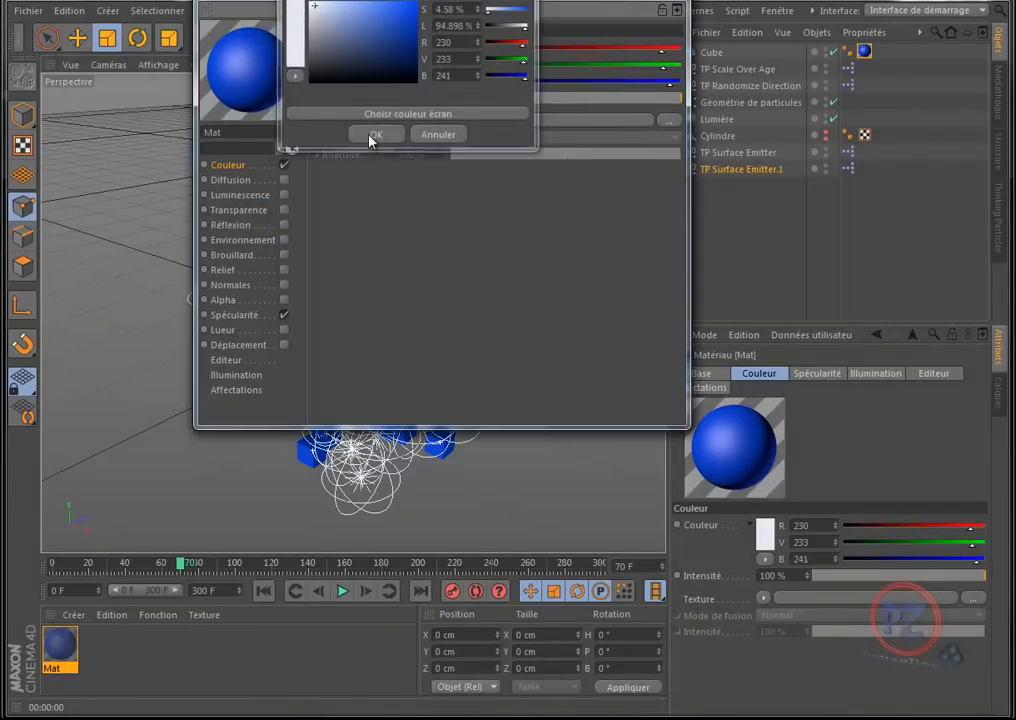
click(376, 134)
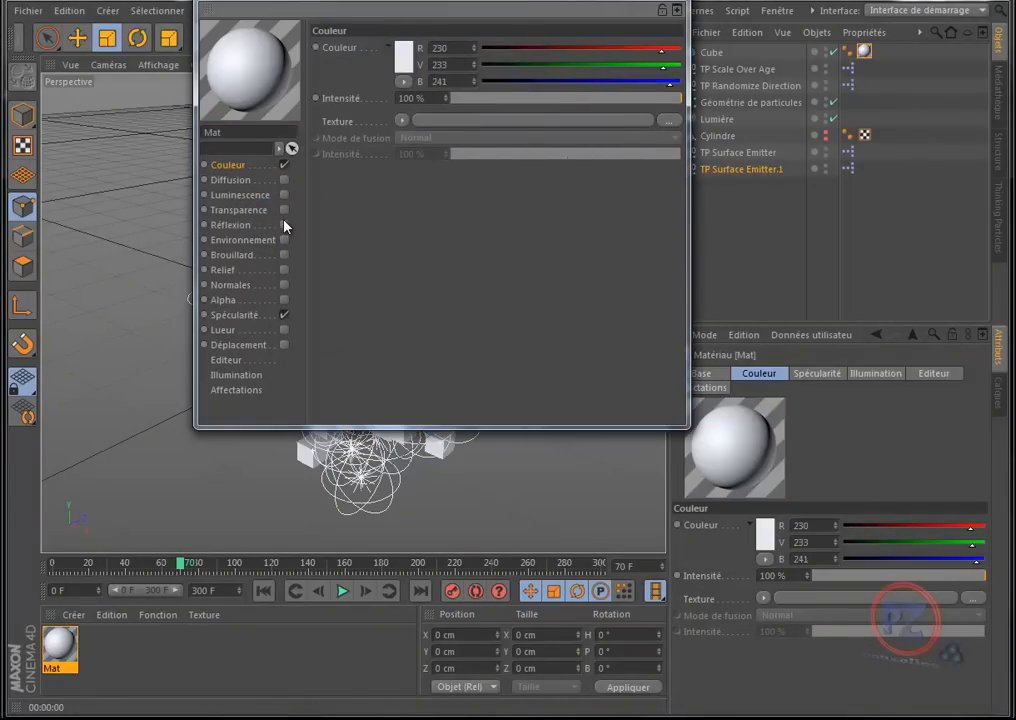
- Enable Réflexion on the material with an intensity of 37 % and render the viewport at frame 70
click(284, 225)
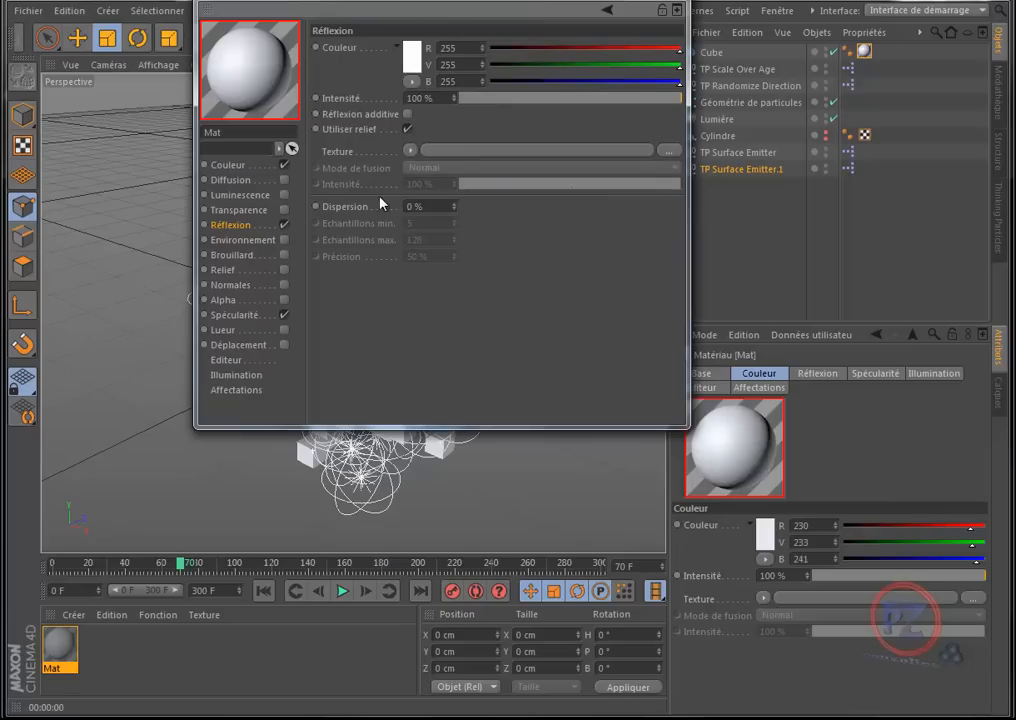
click(520, 98)
click(542, 98)
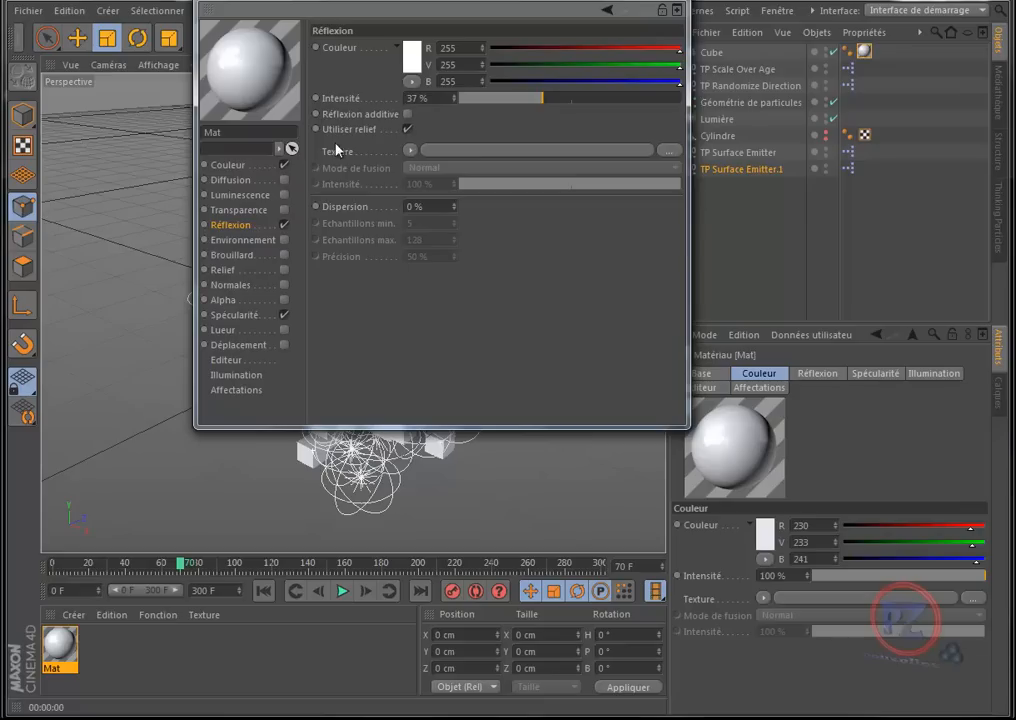
click(284, 240)
click(285, 240)
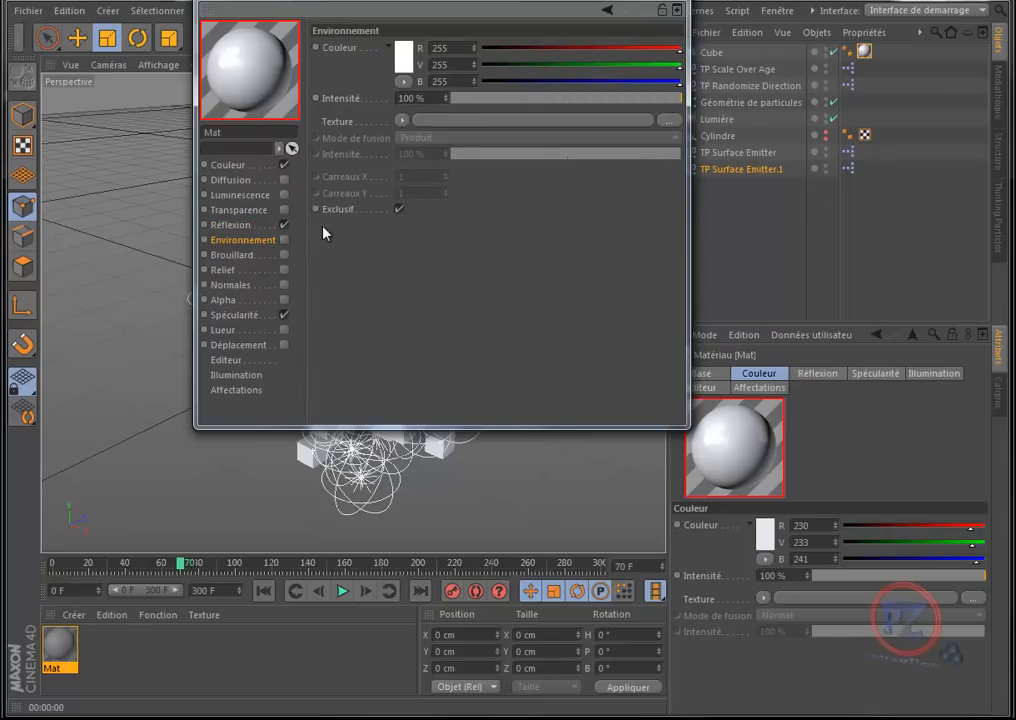
click(676, 9)
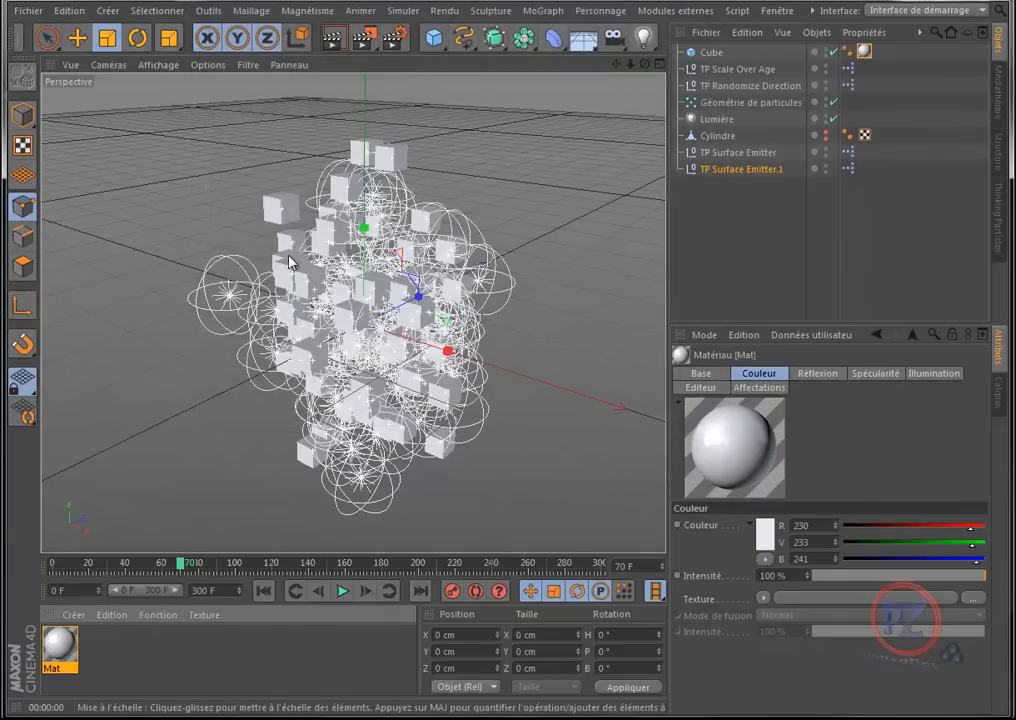
click(333, 43)
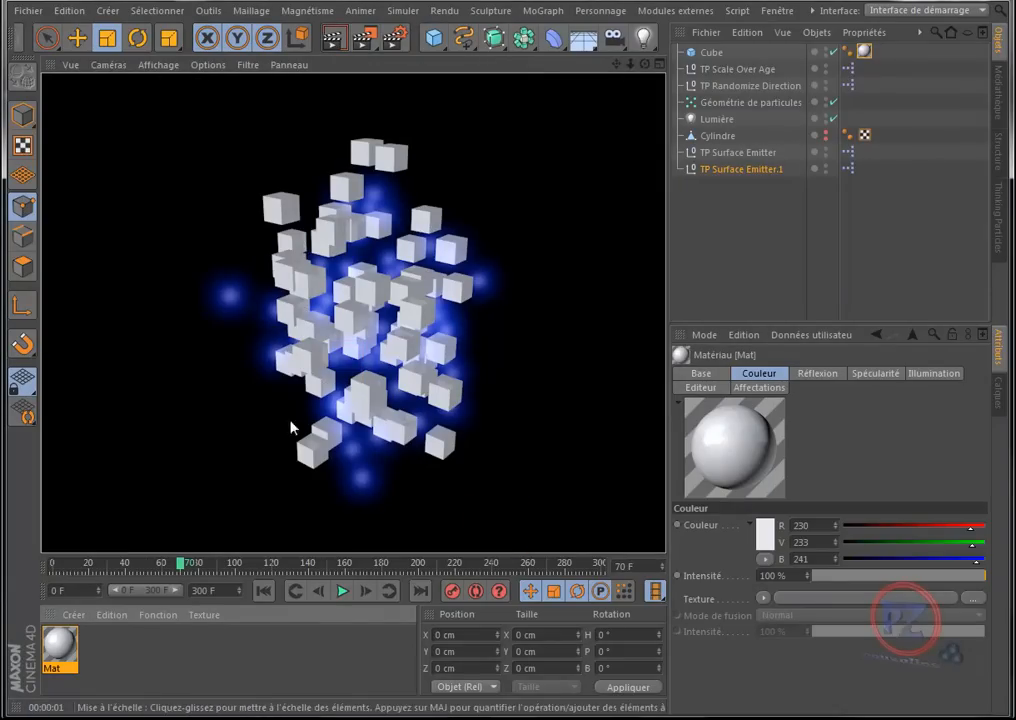
- Move TP Surface Emitter.1 away from the origin along its Z axis
click(740, 170)
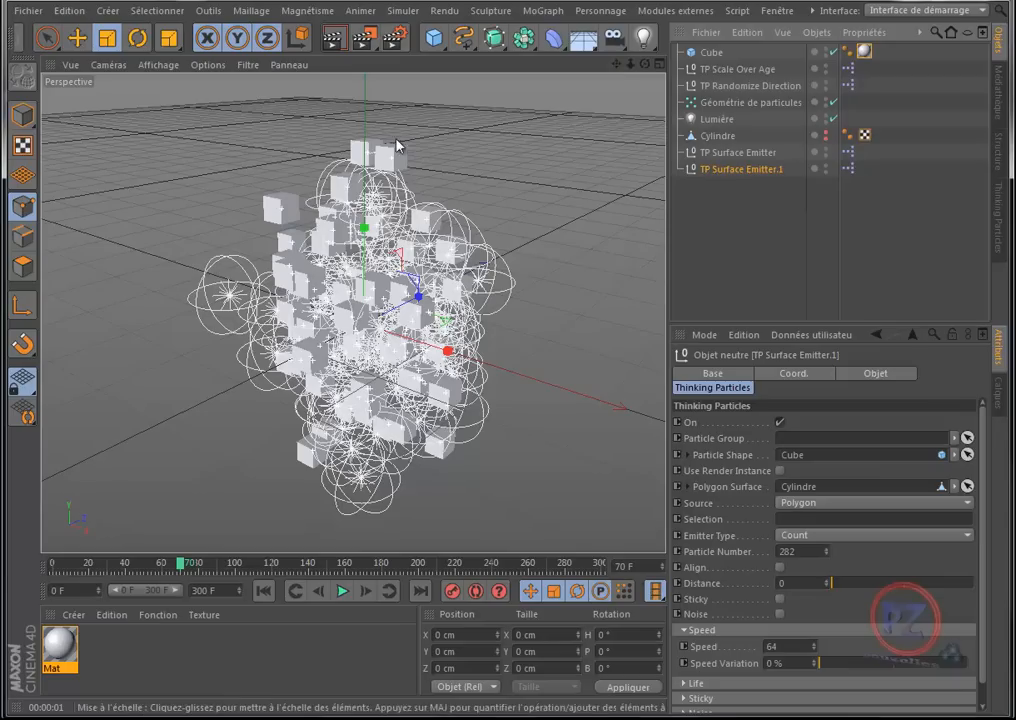
click(77, 40)
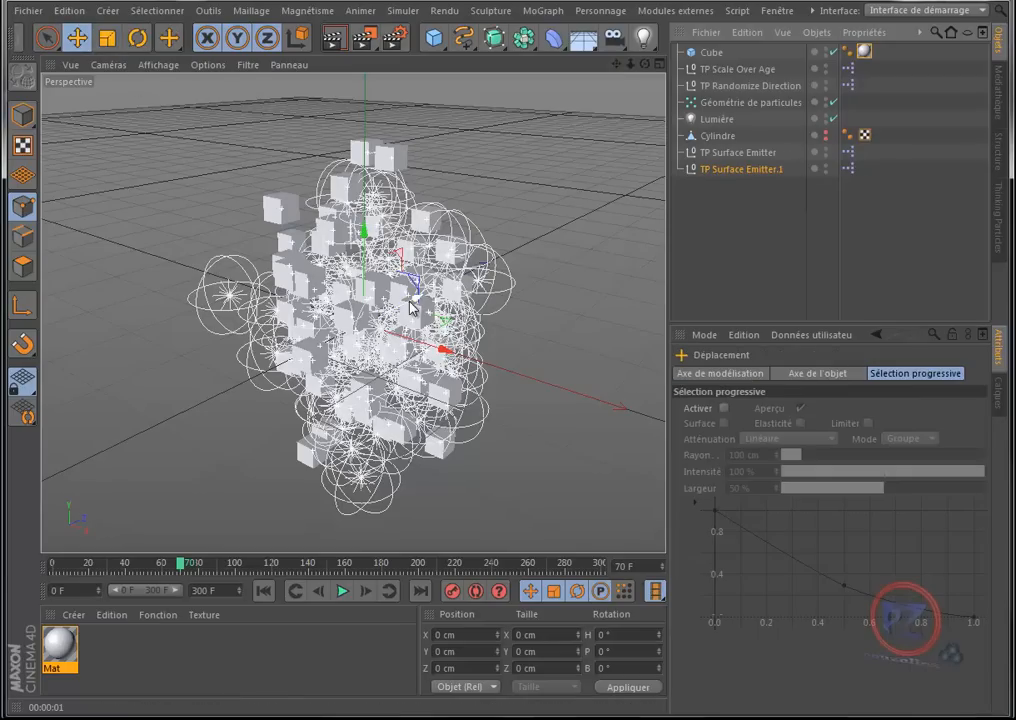
drag(418, 303, 474, 276)
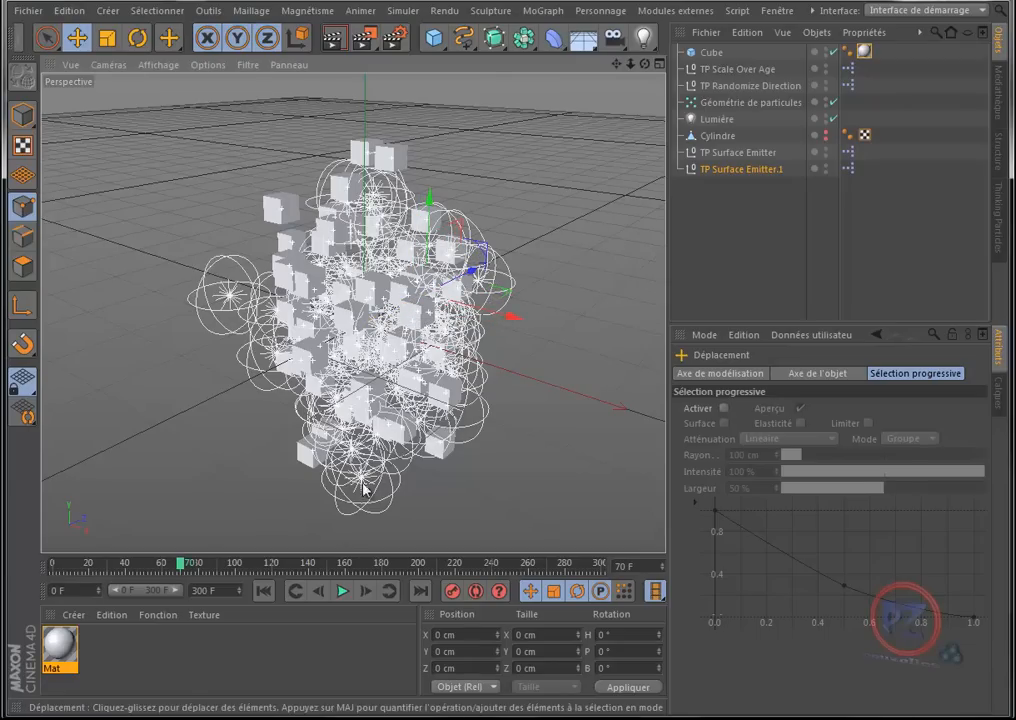
- Replay the animation from frame 0, pause it at frame 86 and render the viewport
click(263, 591)
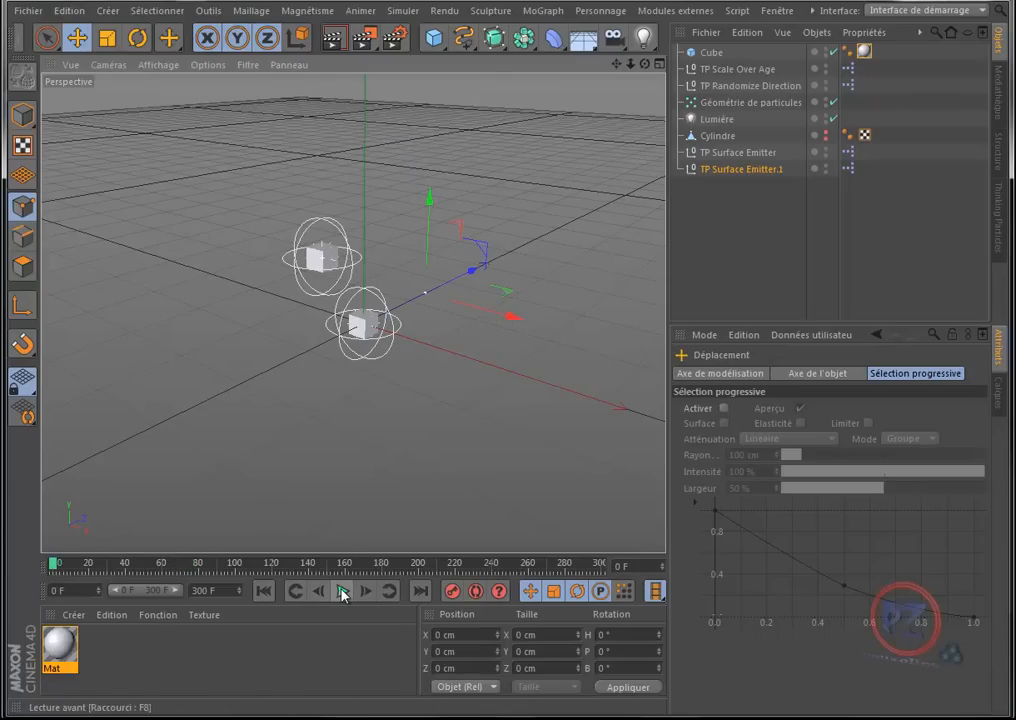
click(342, 592)
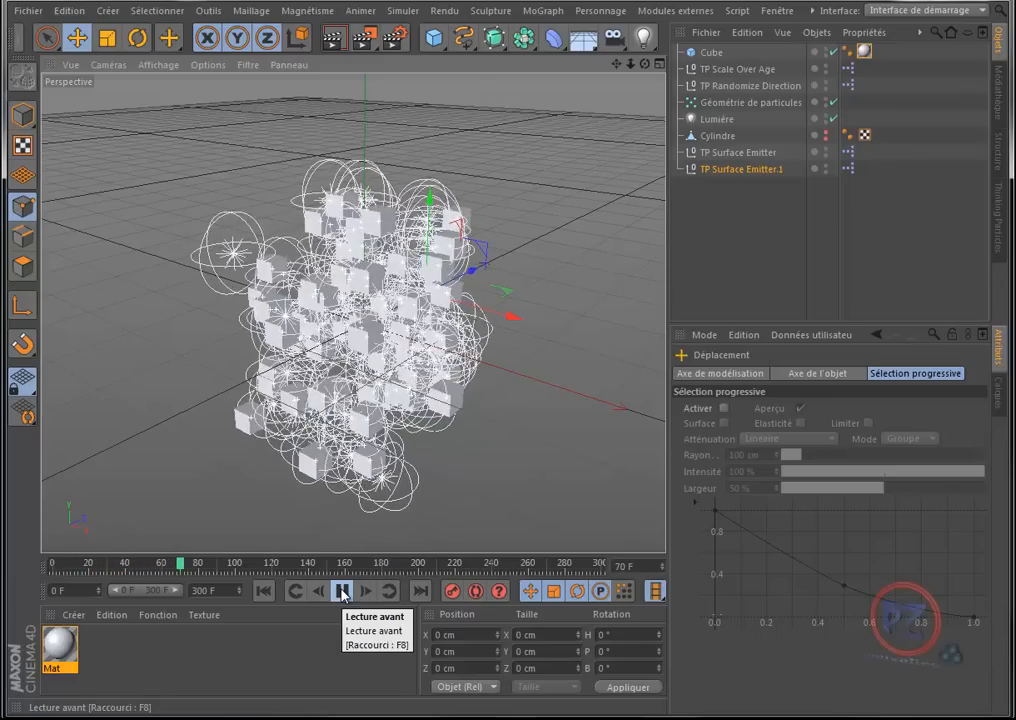
click(342, 592)
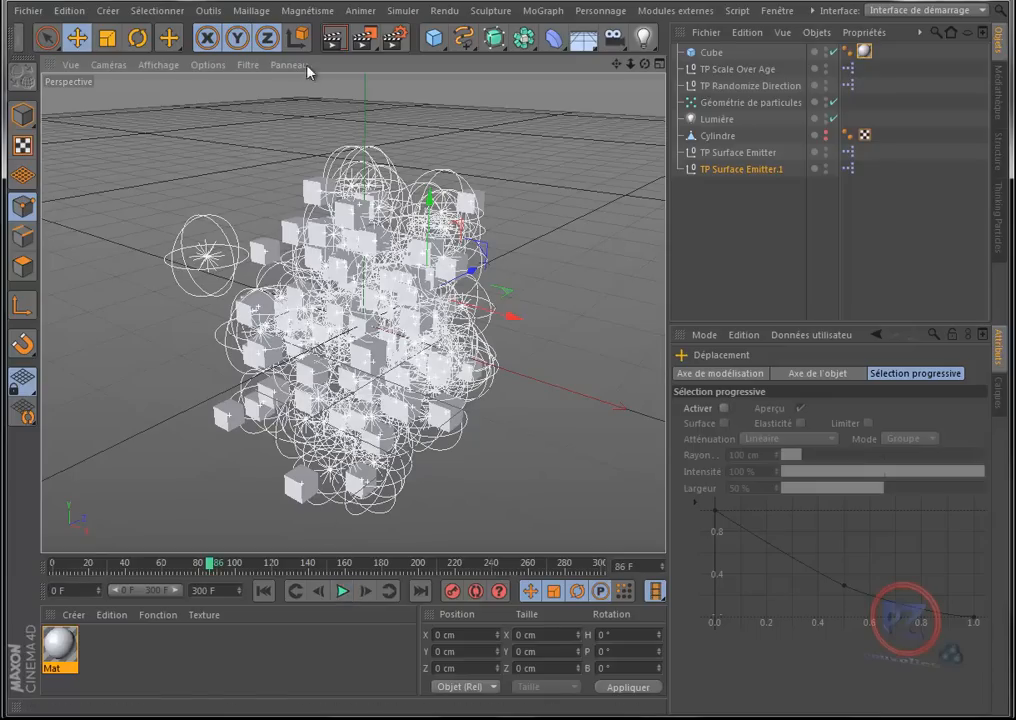
click(334, 40)
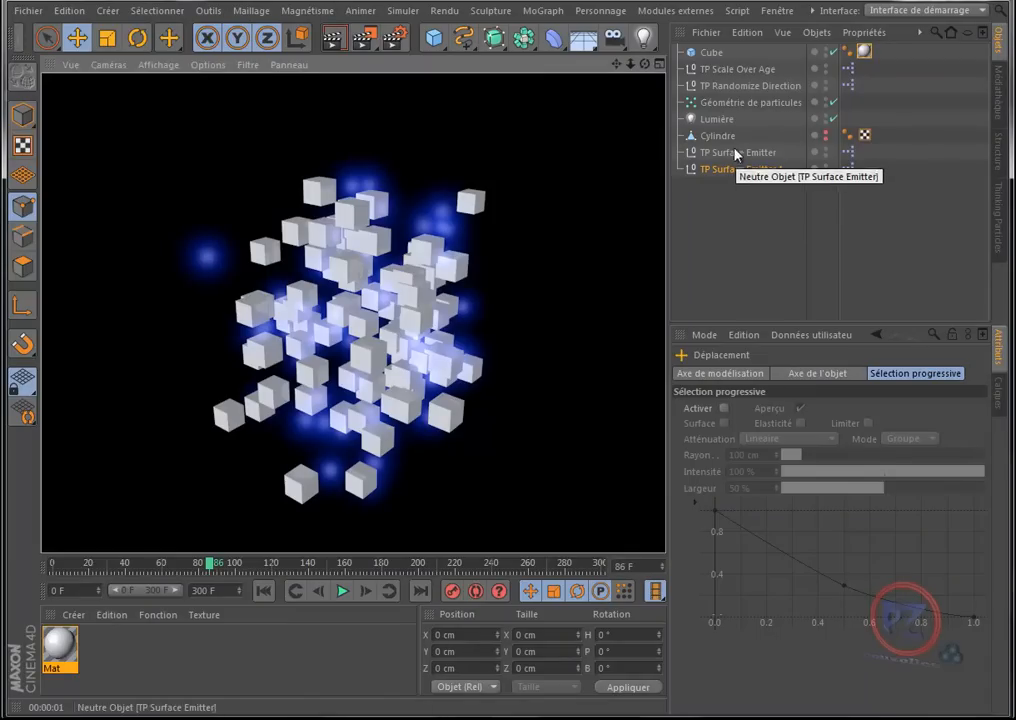
- Disable Aucune illumination on the Lumière object and render the viewport at frame 86
click(716, 119)
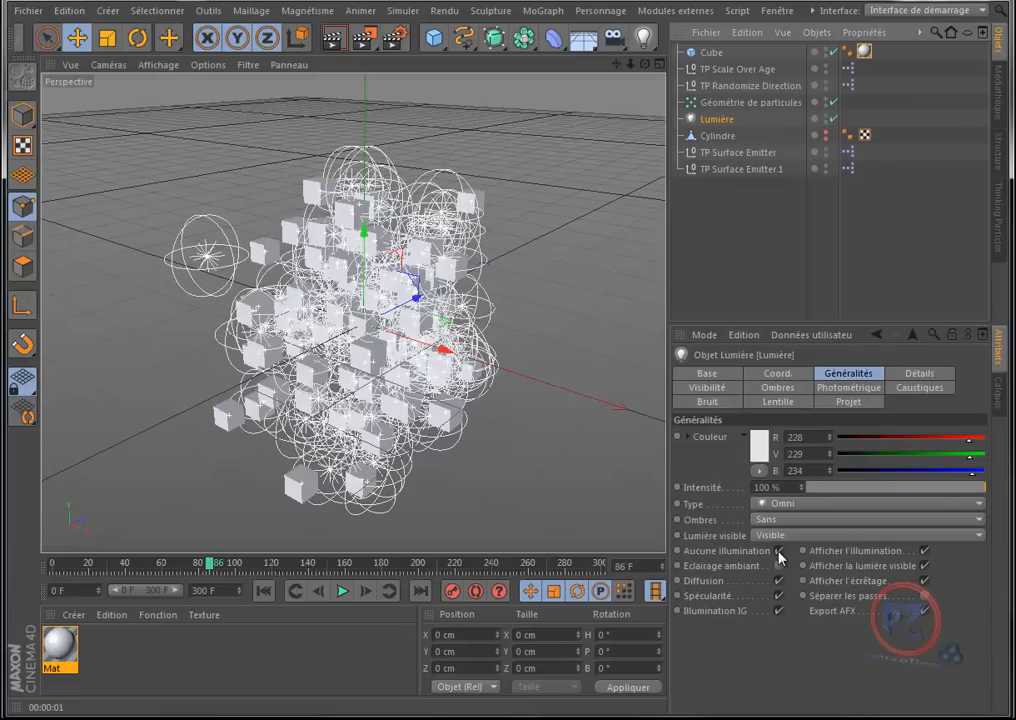
click(779, 551)
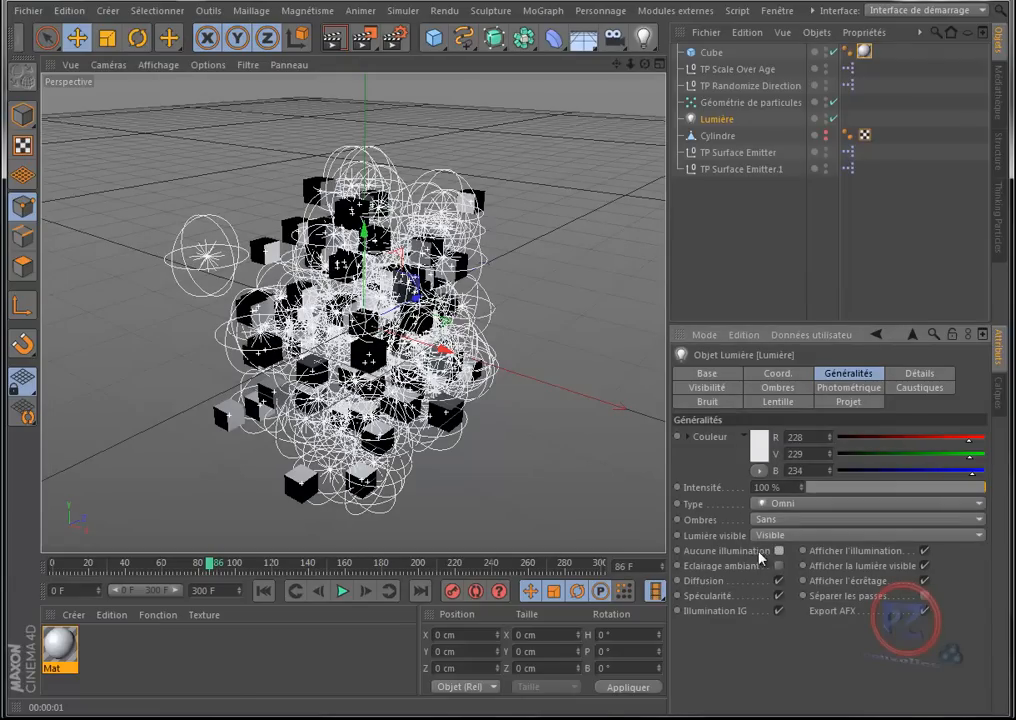
click(333, 40)
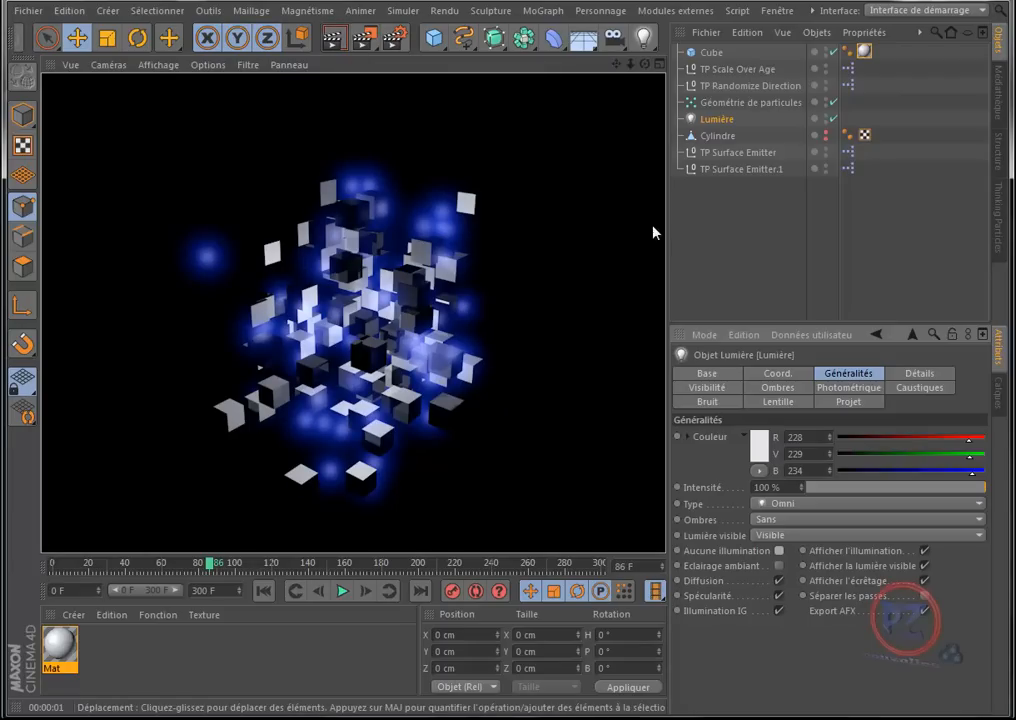
- Duplicate the TP Surface Emitter.1 object
click(737, 170)
ctrl+drag(737, 172, 735, 188)
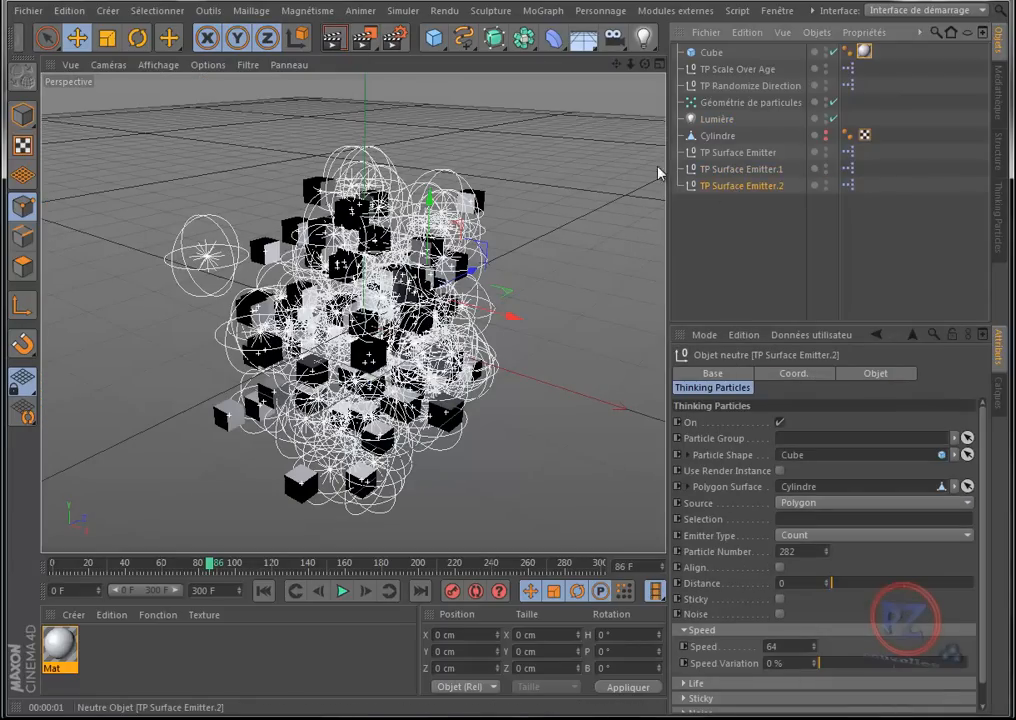
double_click(436, 39)
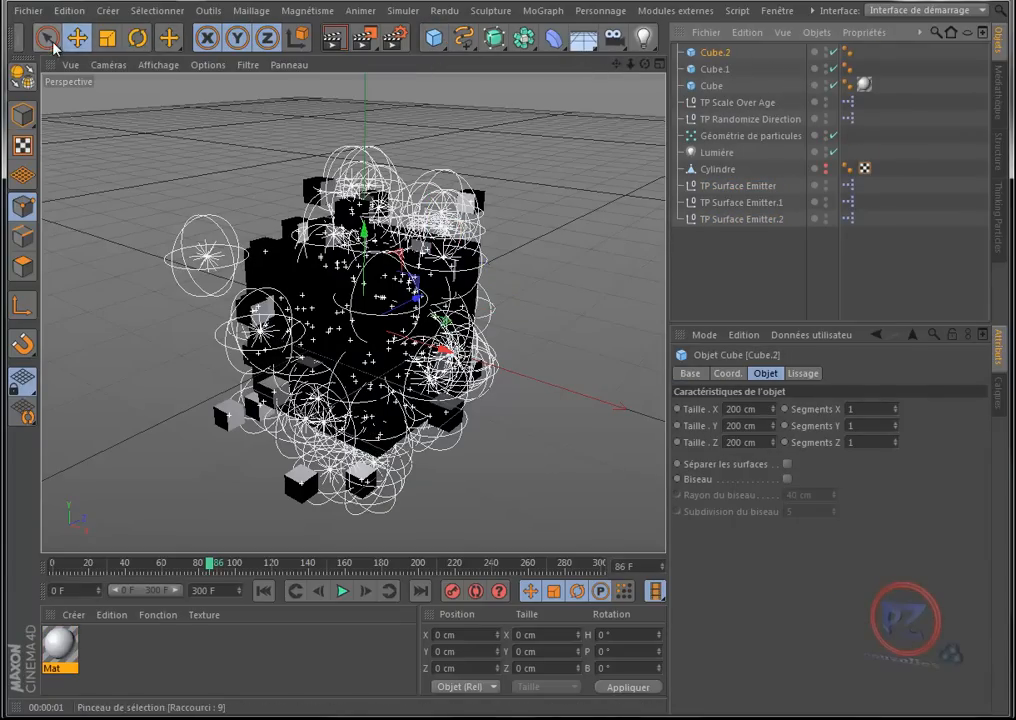
key(Delete)
click(728, 57)
key(Delete)
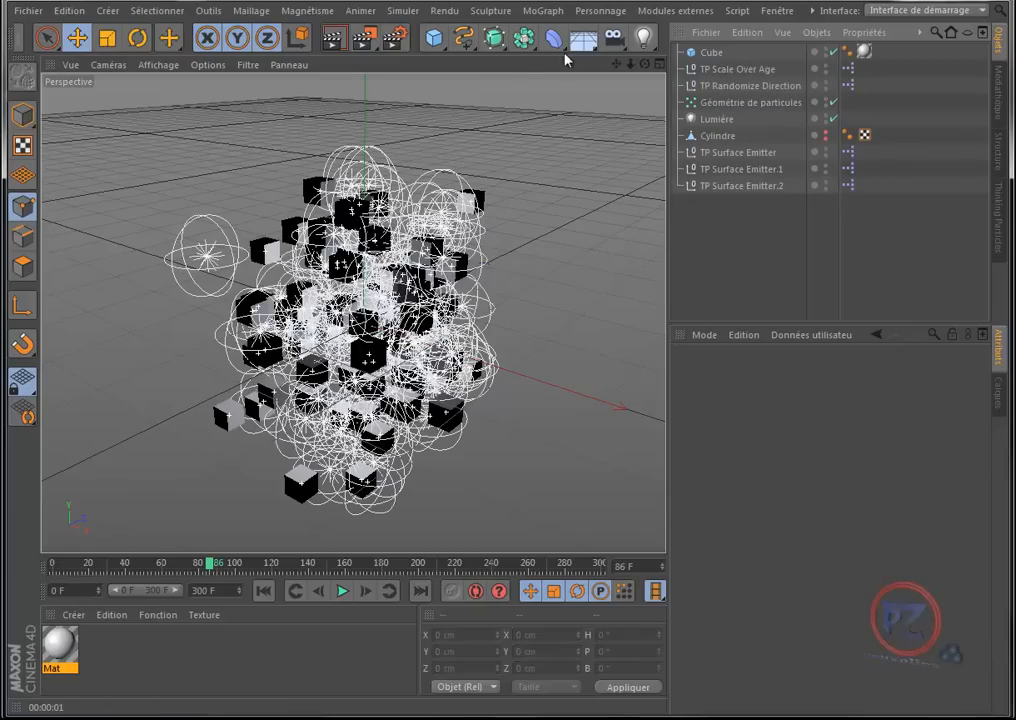
- Add a torus primitive and scale it down to a ring radius of about 36 cm and a pipe radius of about 9 cm
click(433, 37)
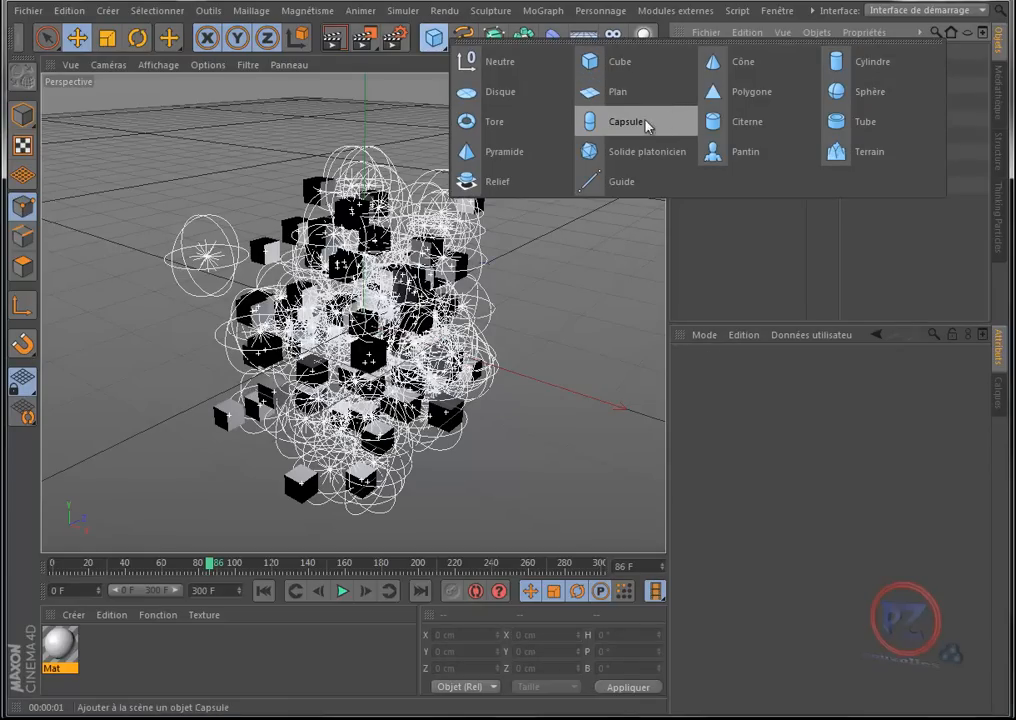
click(466, 121)
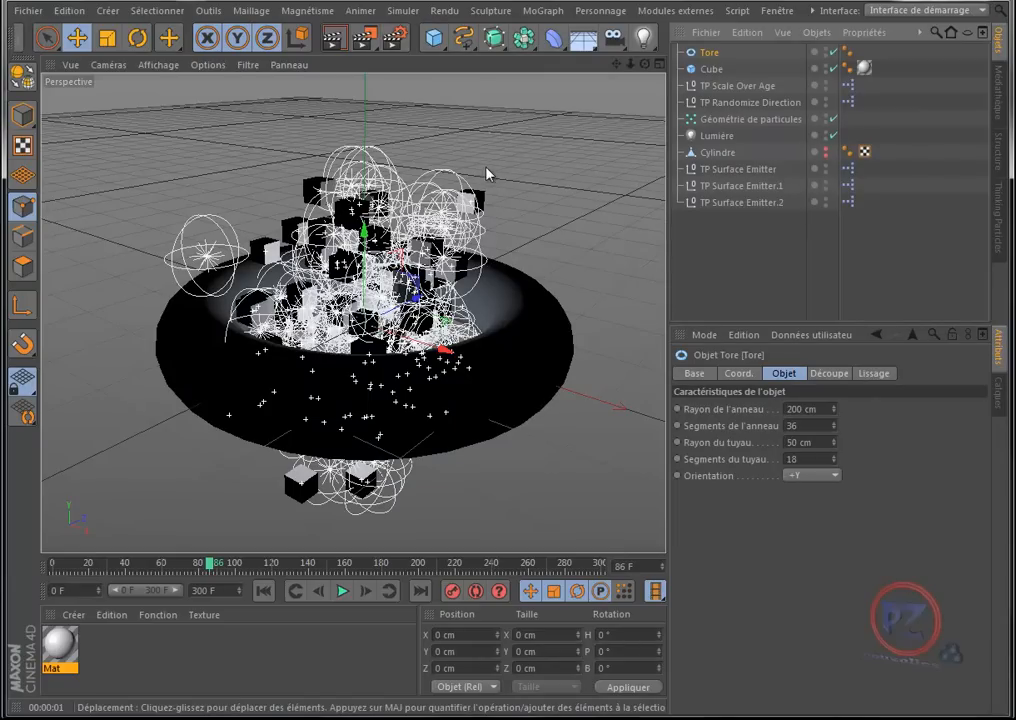
click(107, 37)
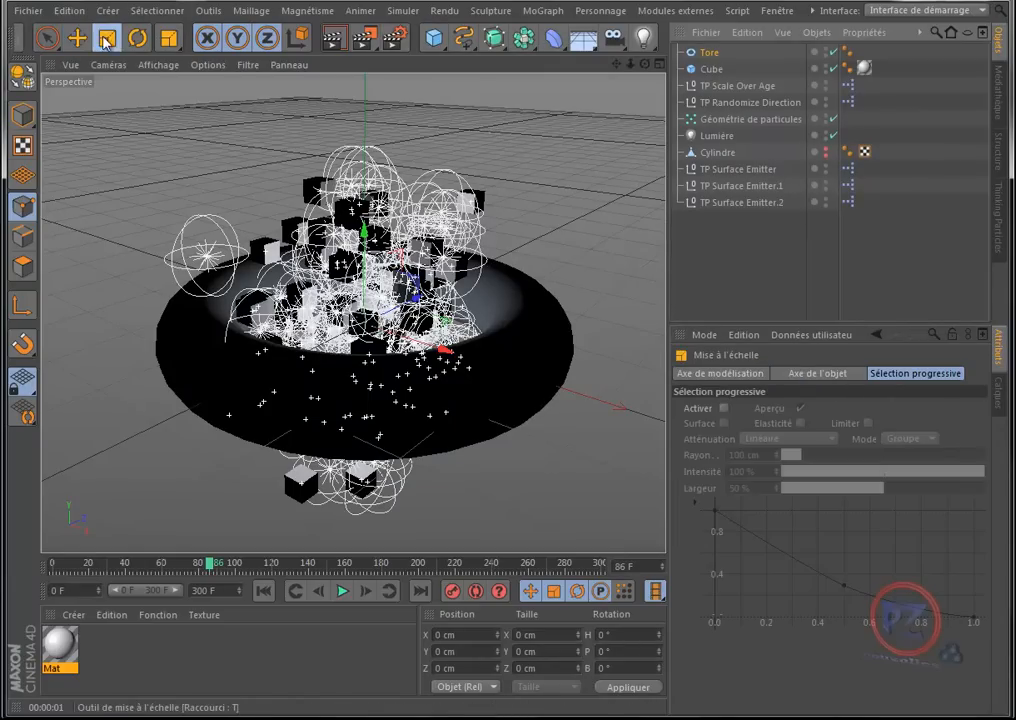
drag(571, 305, 63, 477)
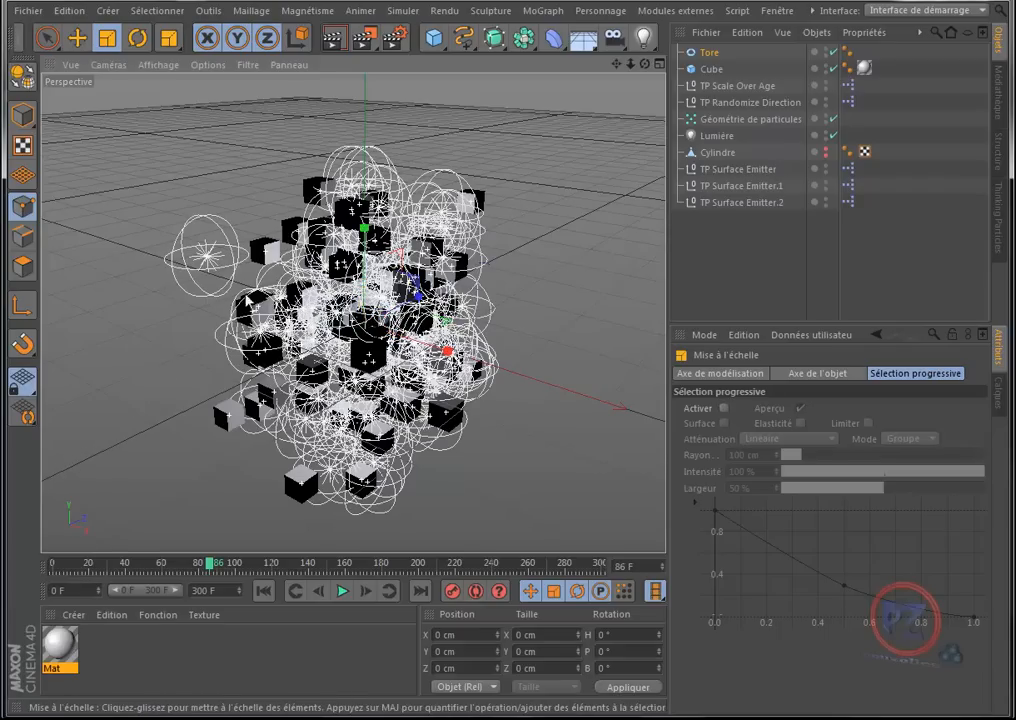
- Assign Tore as the Particle Shape of TP Surface Emitter.2 and render the viewport at frame 73 of the animation replayed from frame 0
click(740, 202)
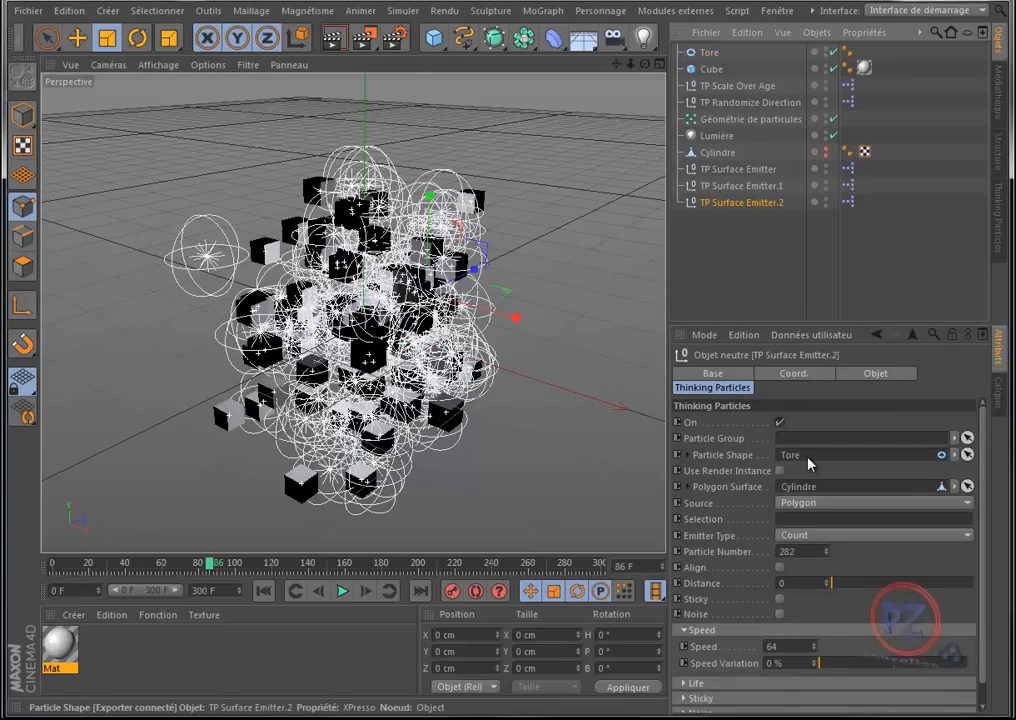
click(264, 591)
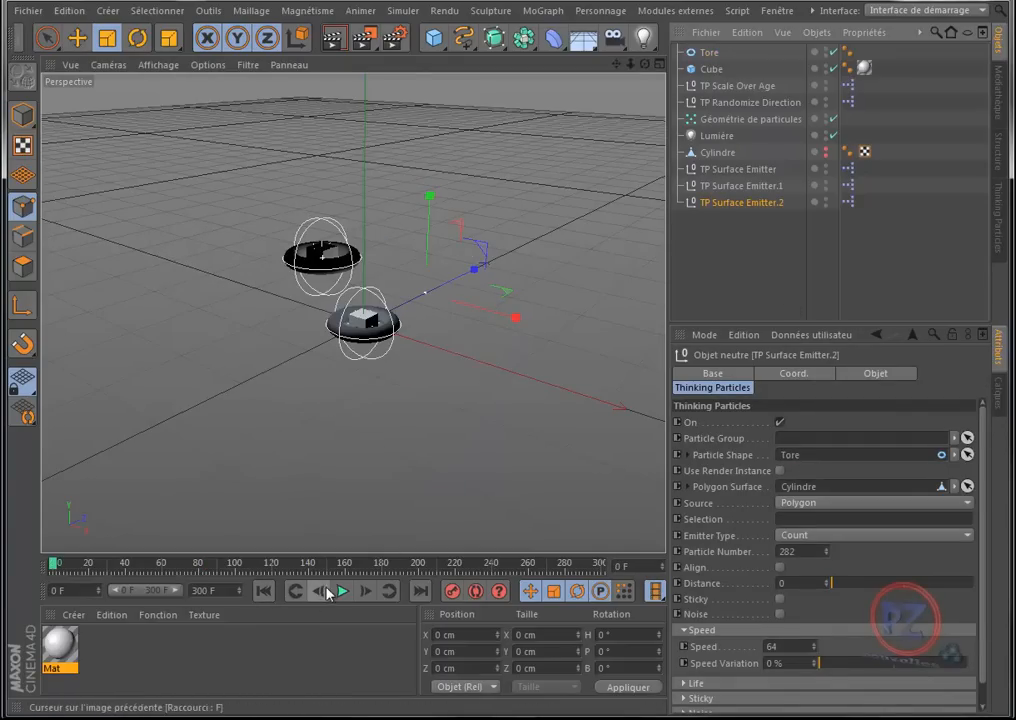
click(342, 591)
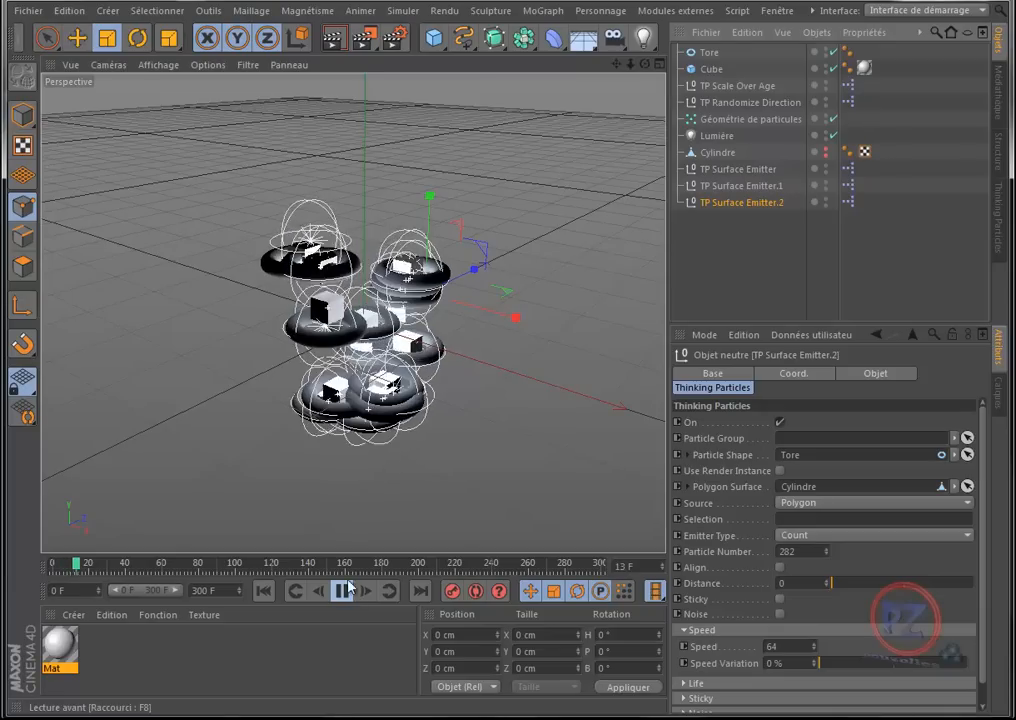
click(334, 40)
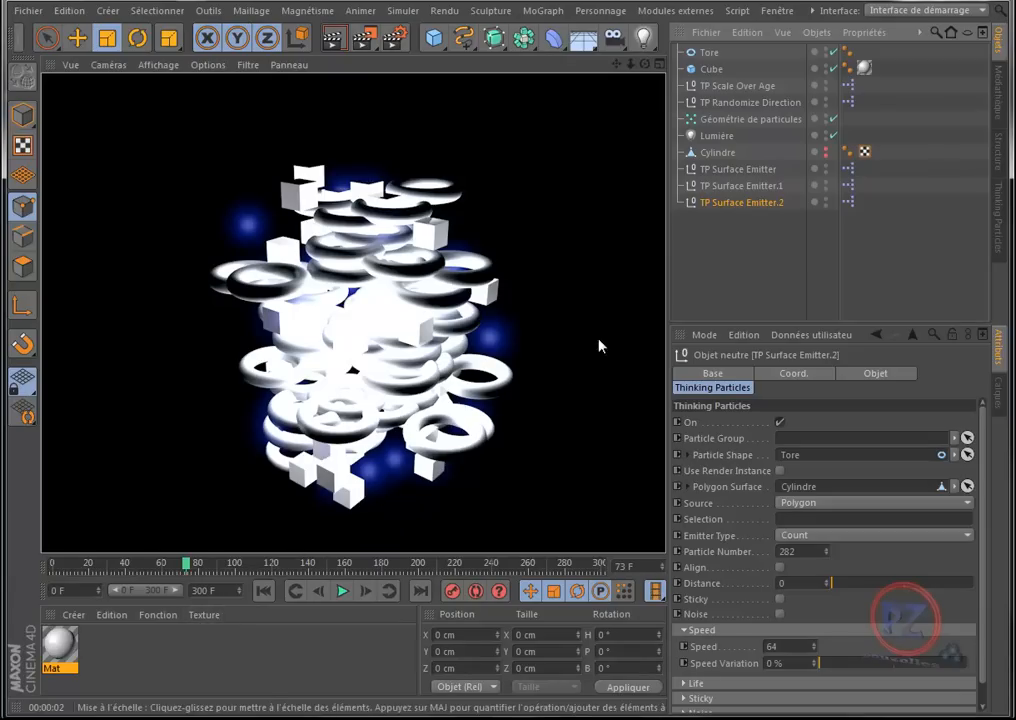
- Rotate the Tore object upright by about 69° and render the viewport at frame 32 of the animation replayed from frame 0
click(712, 56)
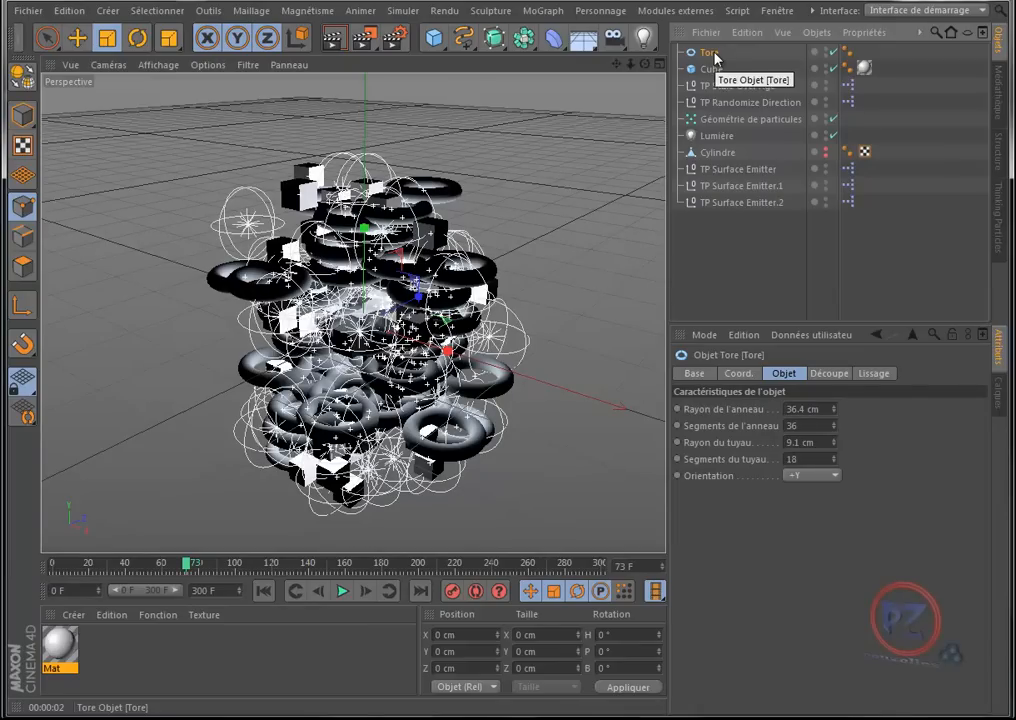
click(138, 38)
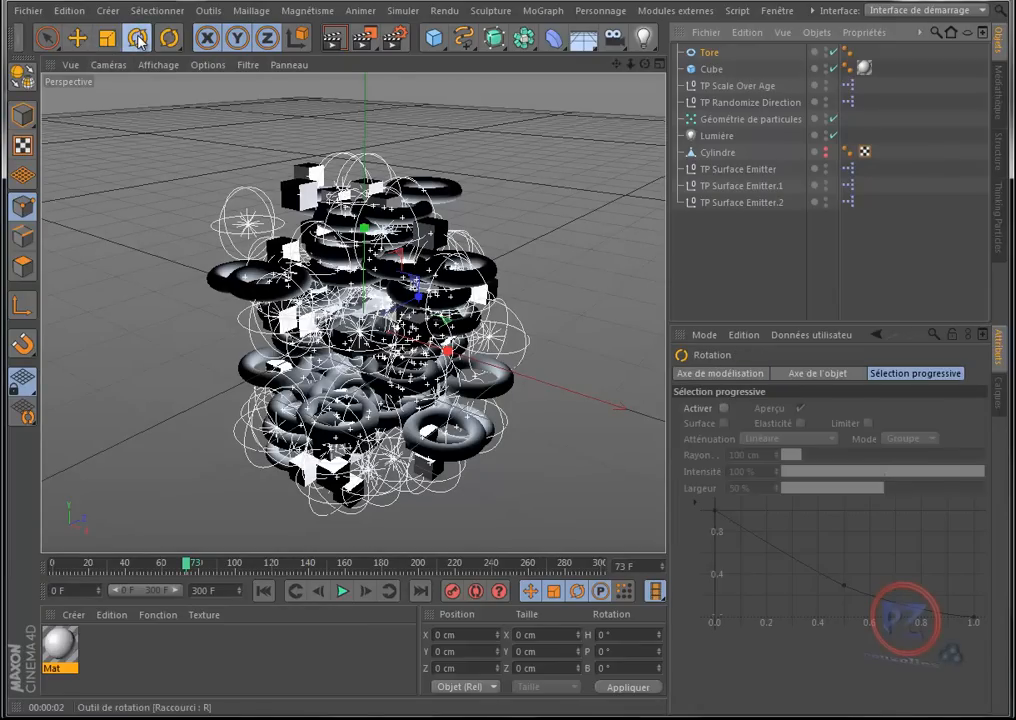
drag(337, 297, 318, 388)
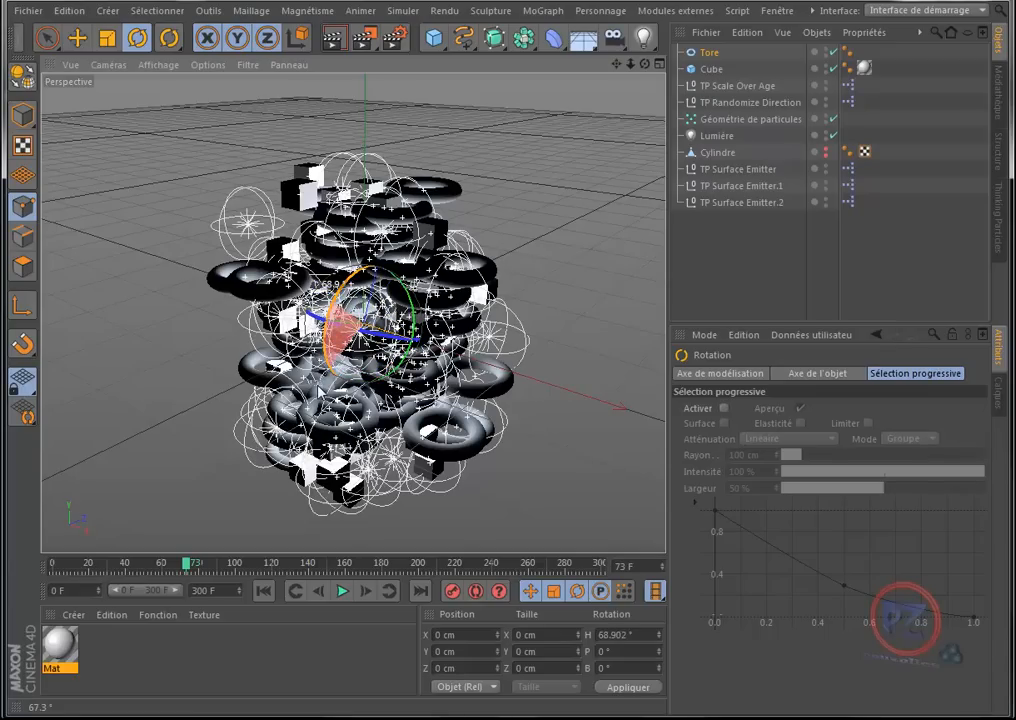
click(264, 590)
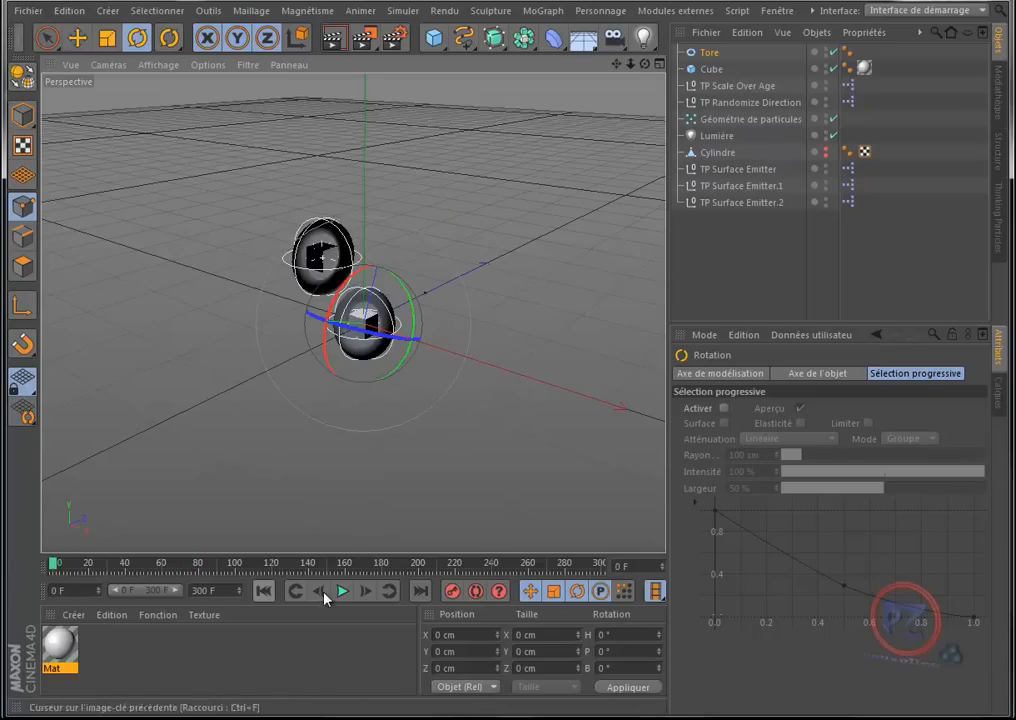
click(342, 591)
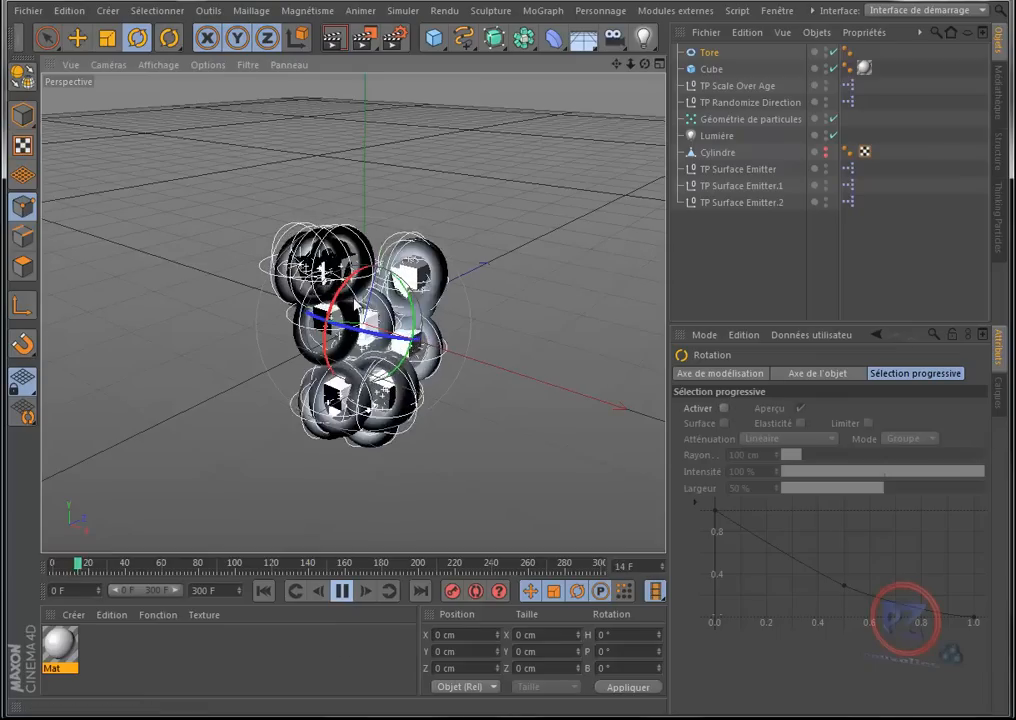
click(333, 38)
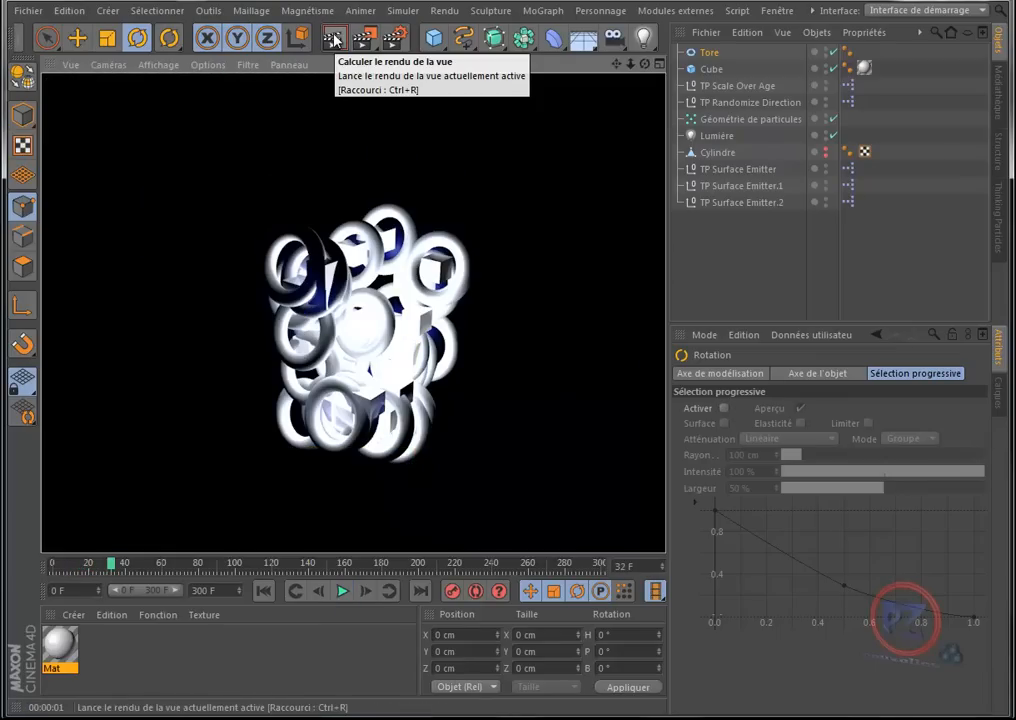
- Delete the Tore object and the TP Surface Emitter.2 object
click(712, 53)
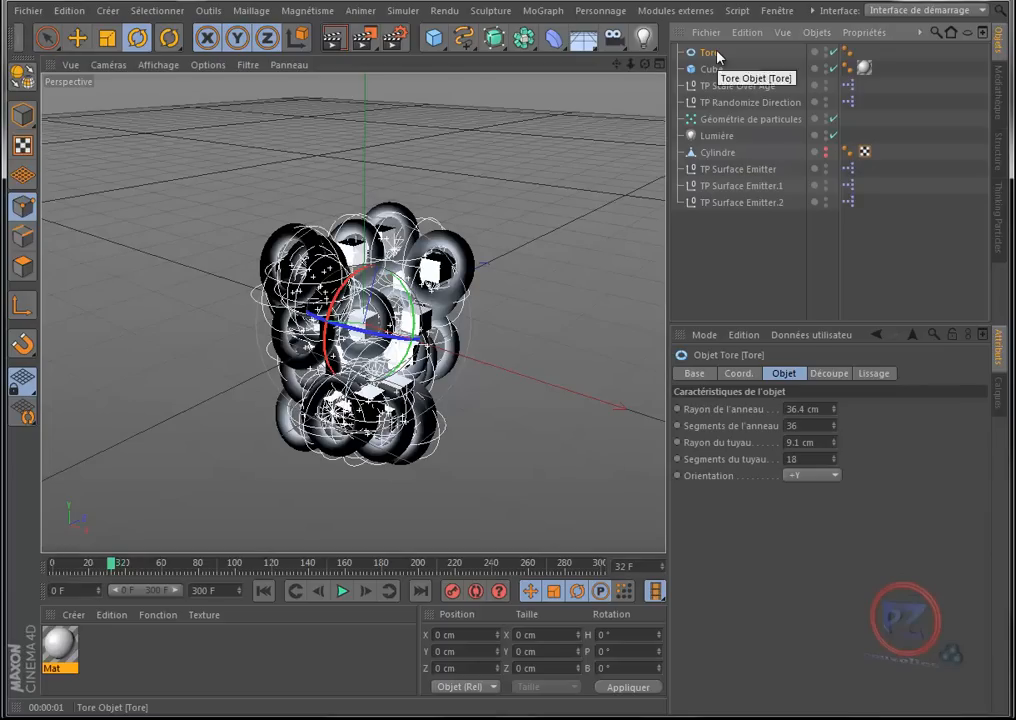
key(Delete)
click(733, 186)
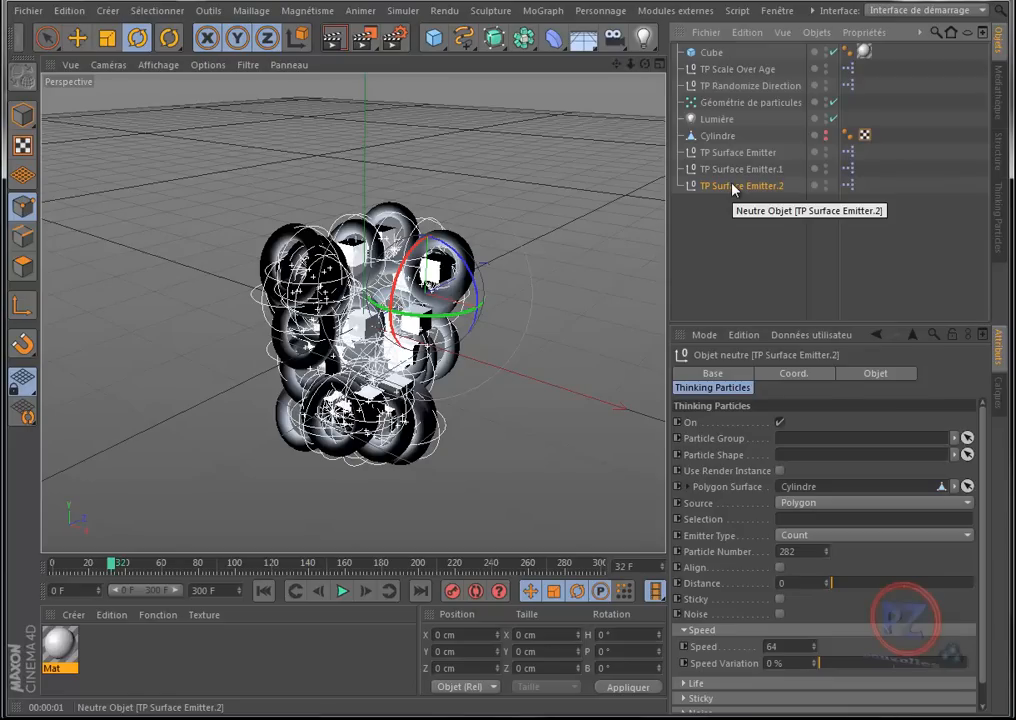
key(Delete)
- Set the Distance of TP Surface Emitter.1 to 500 while the animation plays and render the viewport at frame 181
click(733, 169)
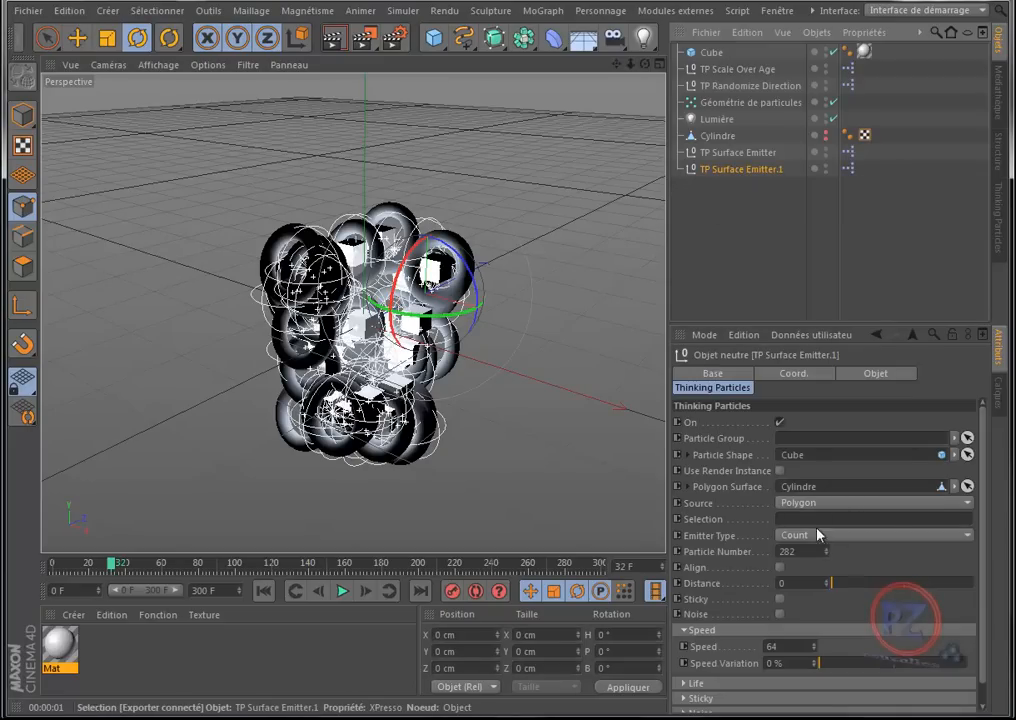
click(341, 592)
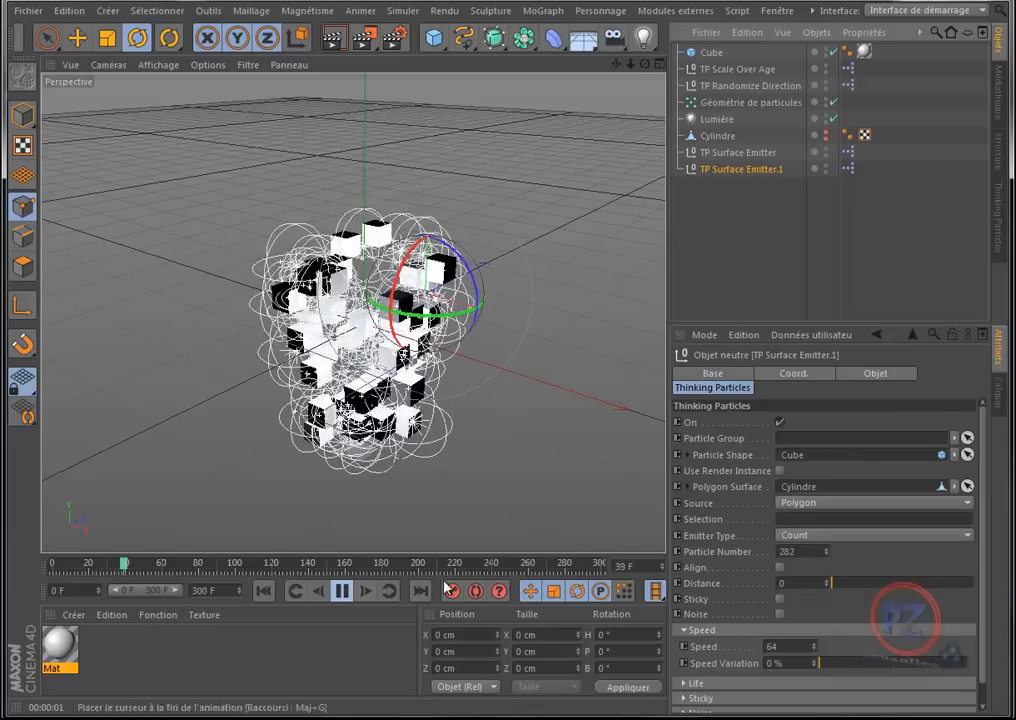
drag(838, 587, 900, 591)
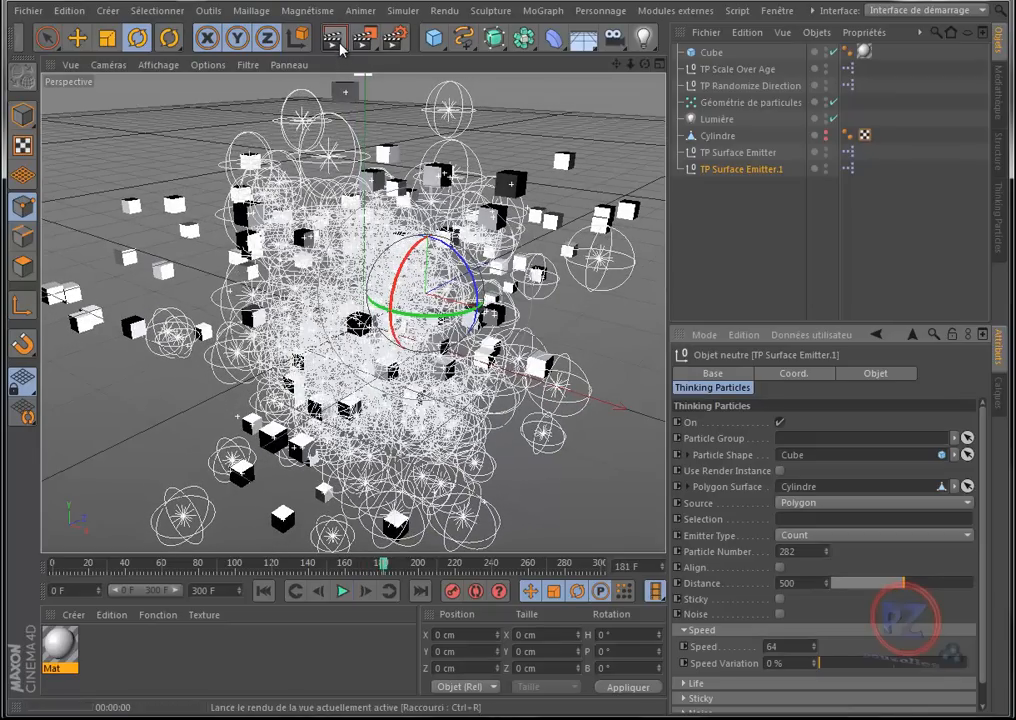
click(340, 44)
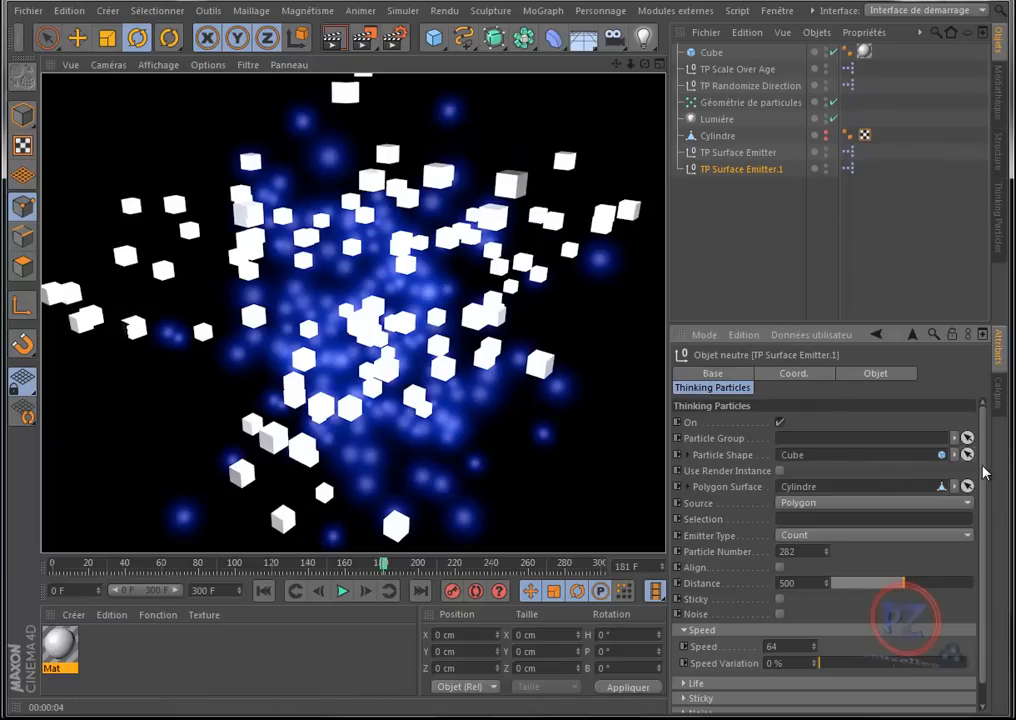
scroll(987, 450, down, 2)
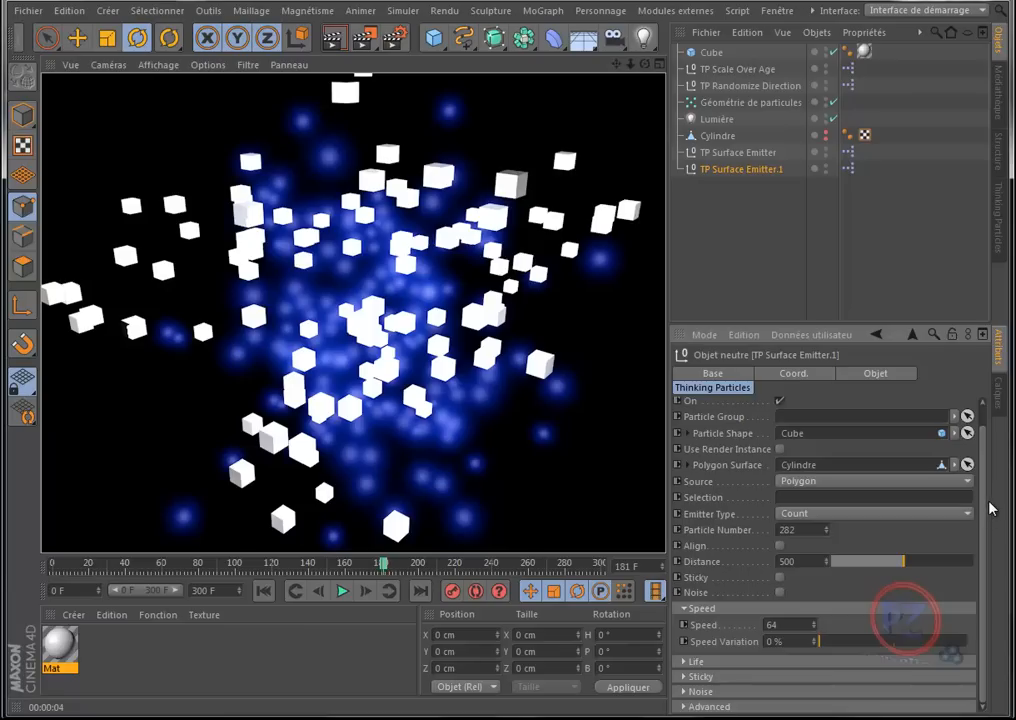
drag(986, 500, 985, 410)
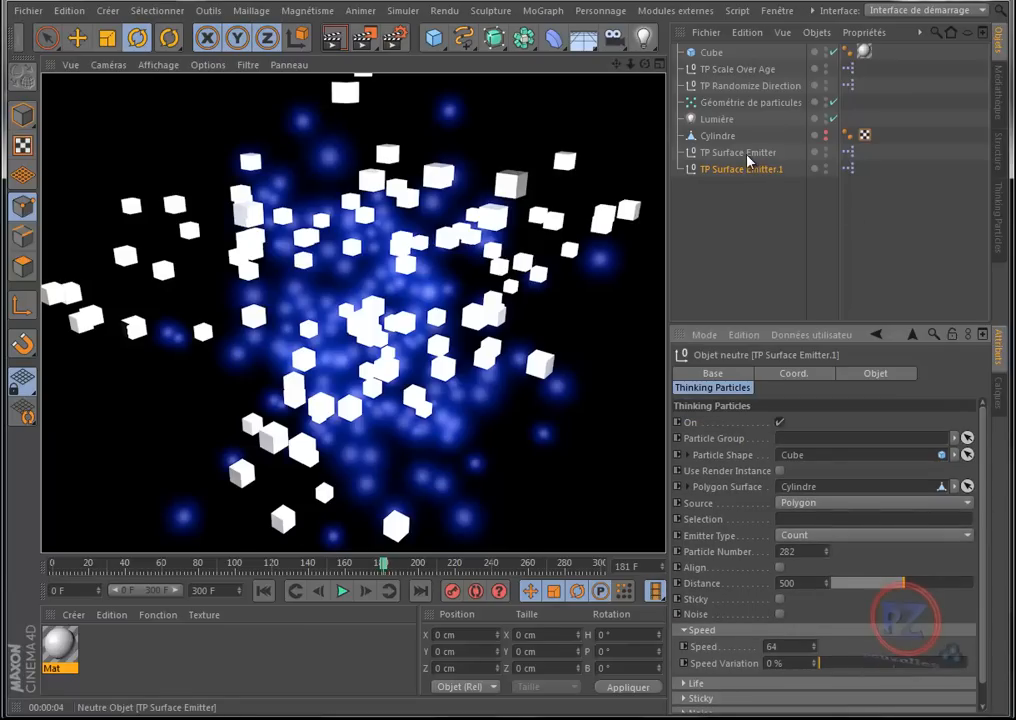
- Set the Factor of TP Randomize Direction to 24 % and replay the animation from frame 0
click(731, 87)
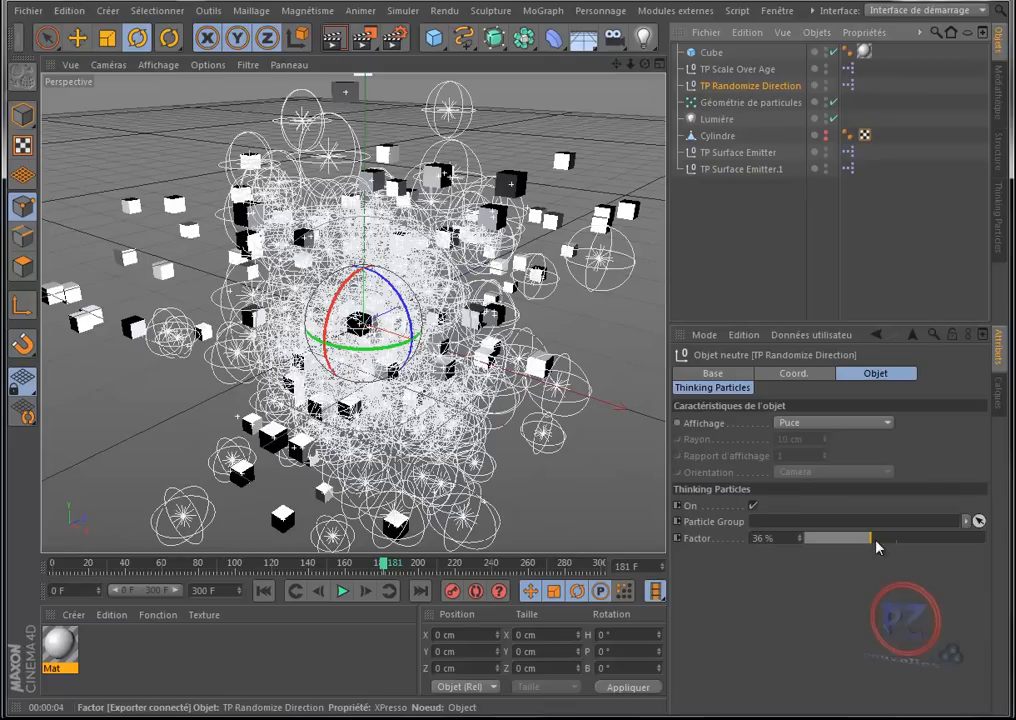
drag(882, 539, 848, 539)
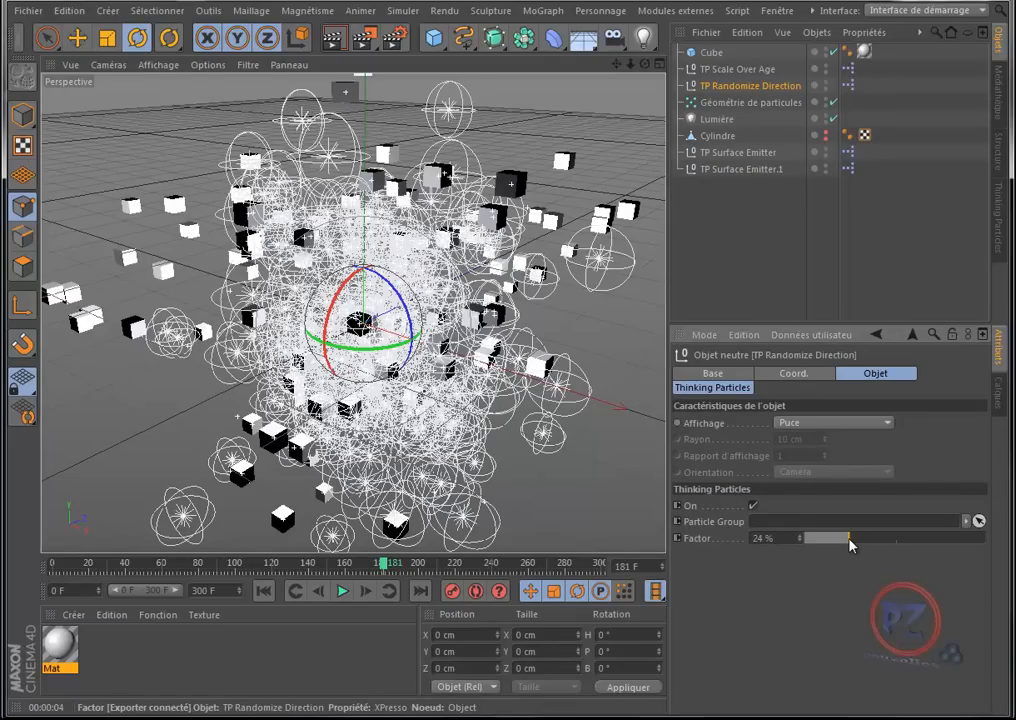
click(334, 42)
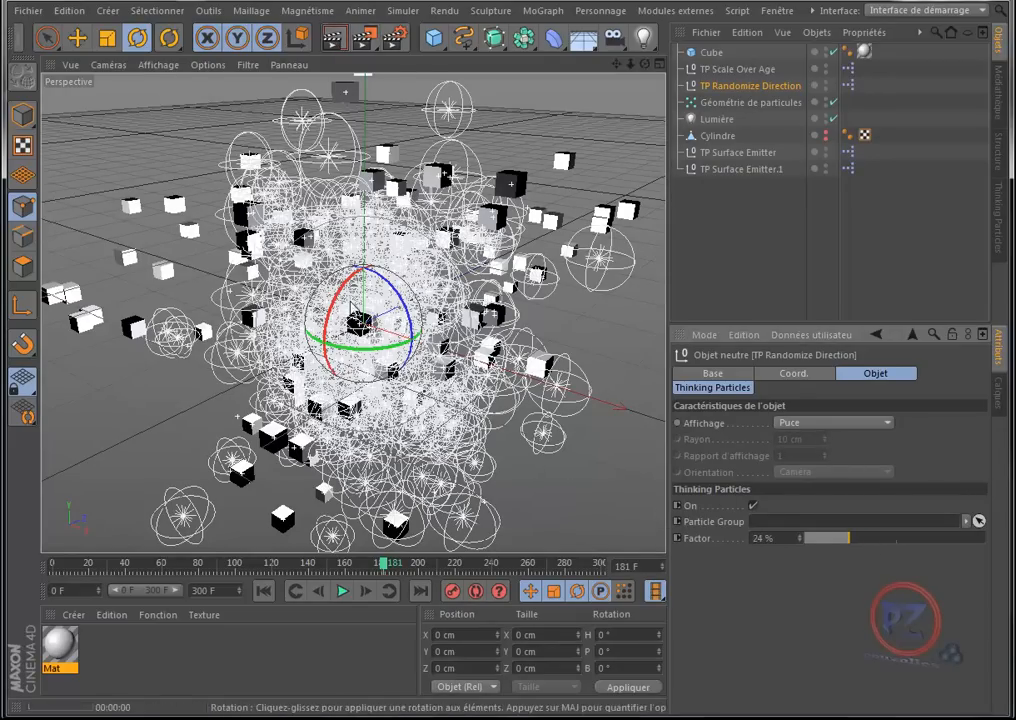
click(343, 593)
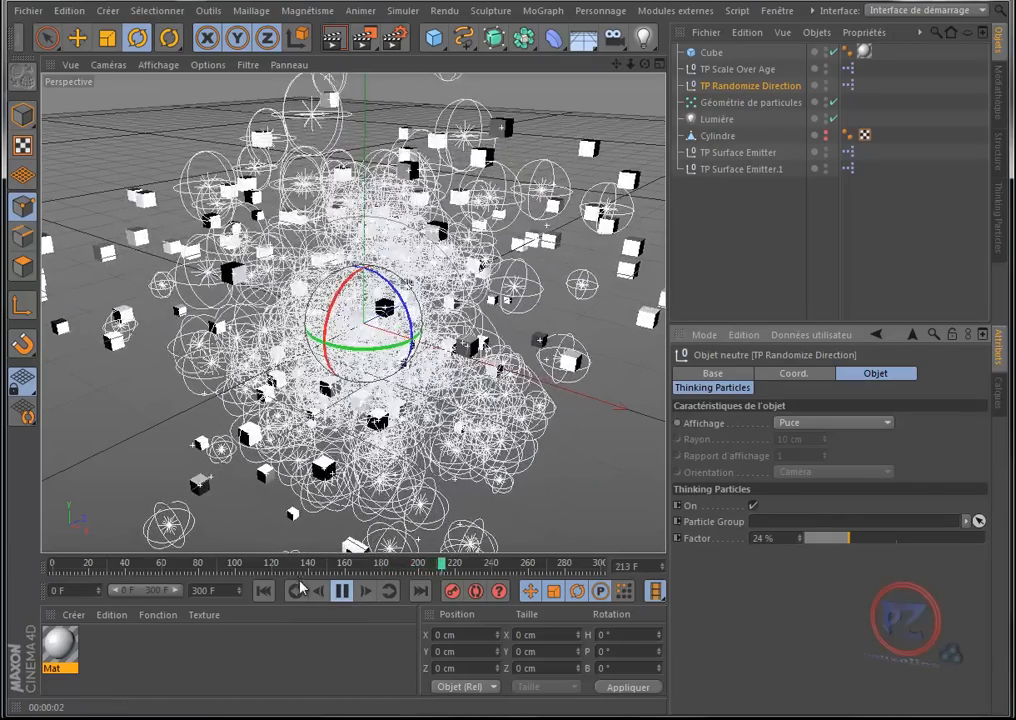
click(264, 591)
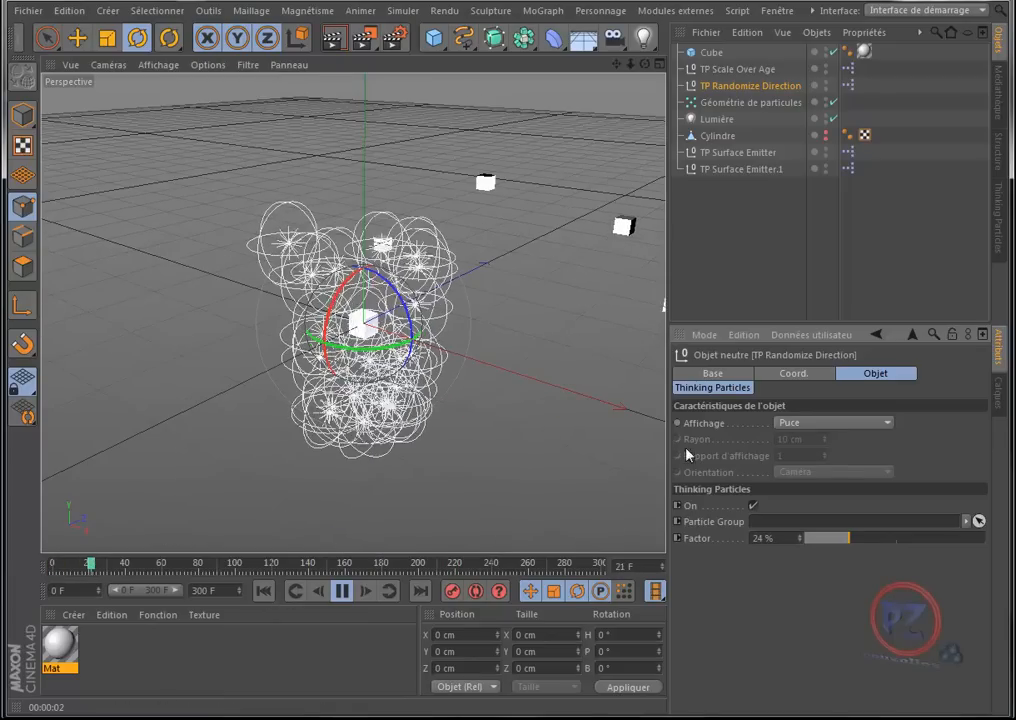